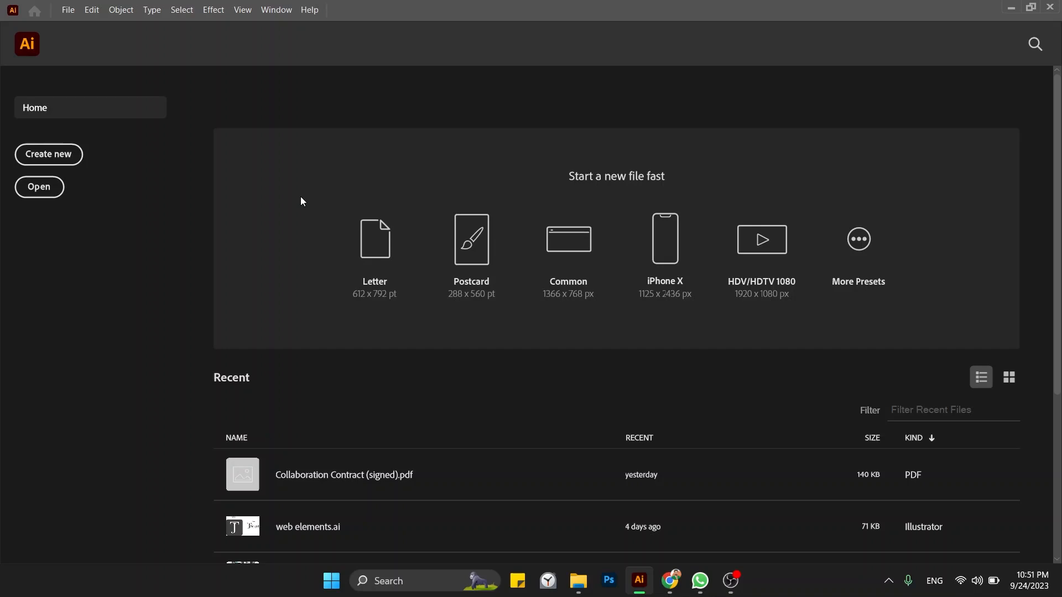
# Start a new document and set its width and height to 1000 pt each
pyautogui.hotkey('ctrl', 'n')
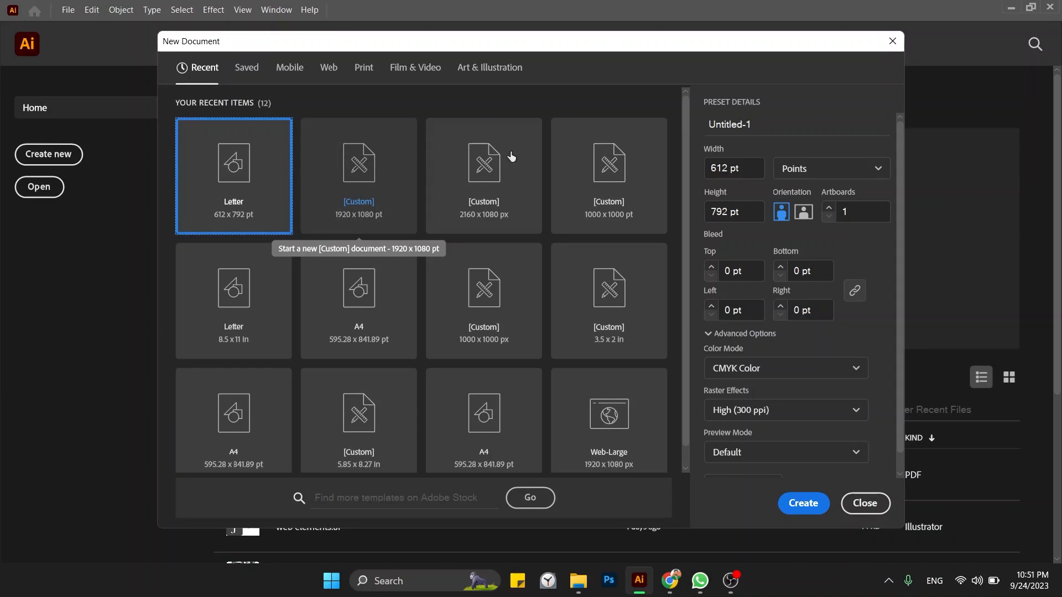
pyautogui.click(740, 162)
pyautogui.write('100')
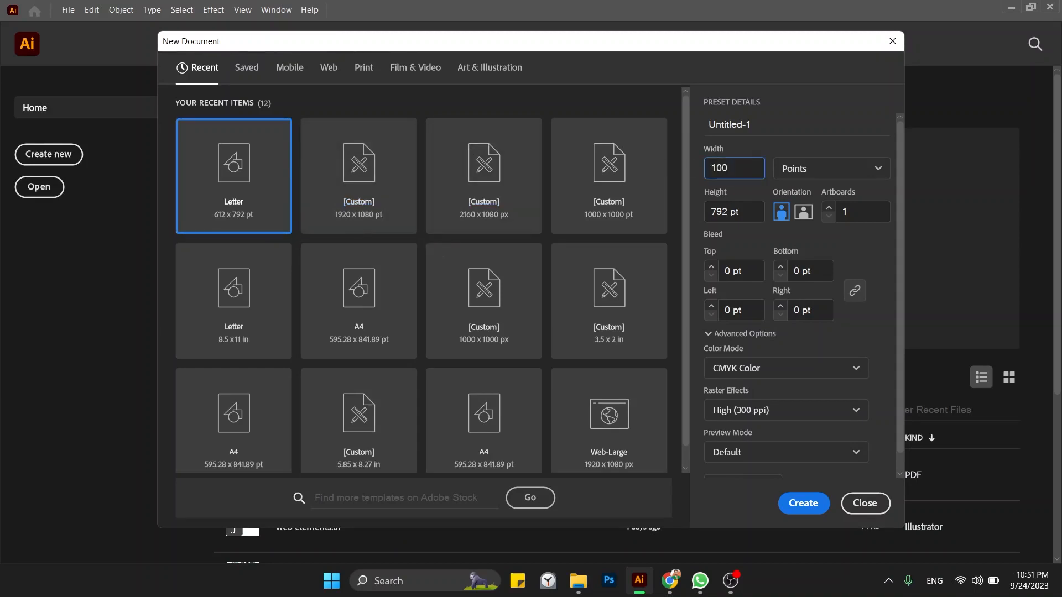
pyautogui.press('Tab')
pyautogui.press('Tab')
pyautogui.write('1000')
pyautogui.click(744, 164)
pyautogui.write('1000')
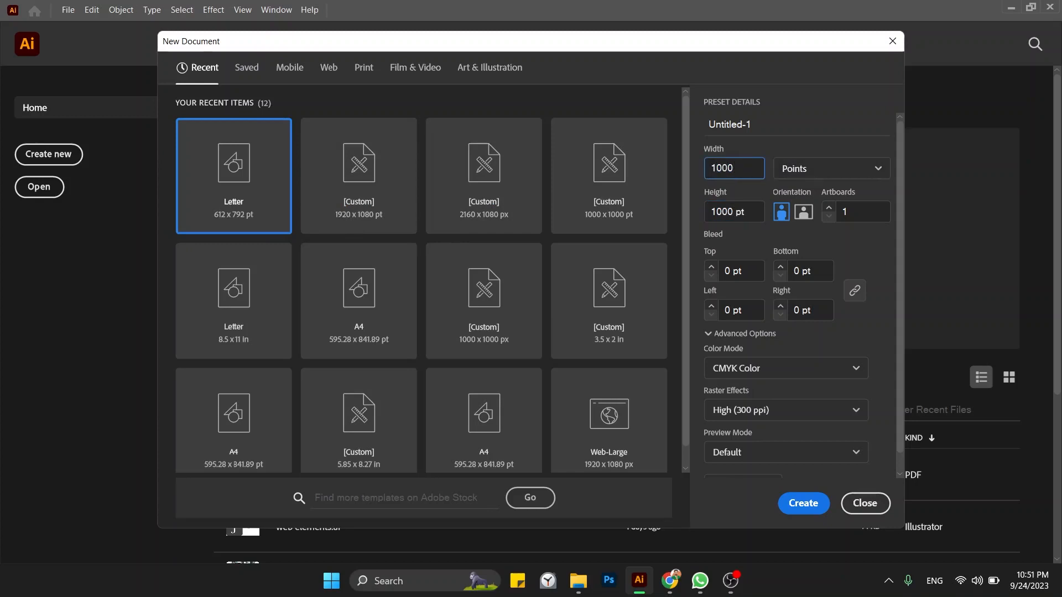
pyautogui.press('Tab')
pyautogui.press('Tab')
pyautogui.press('Tab')
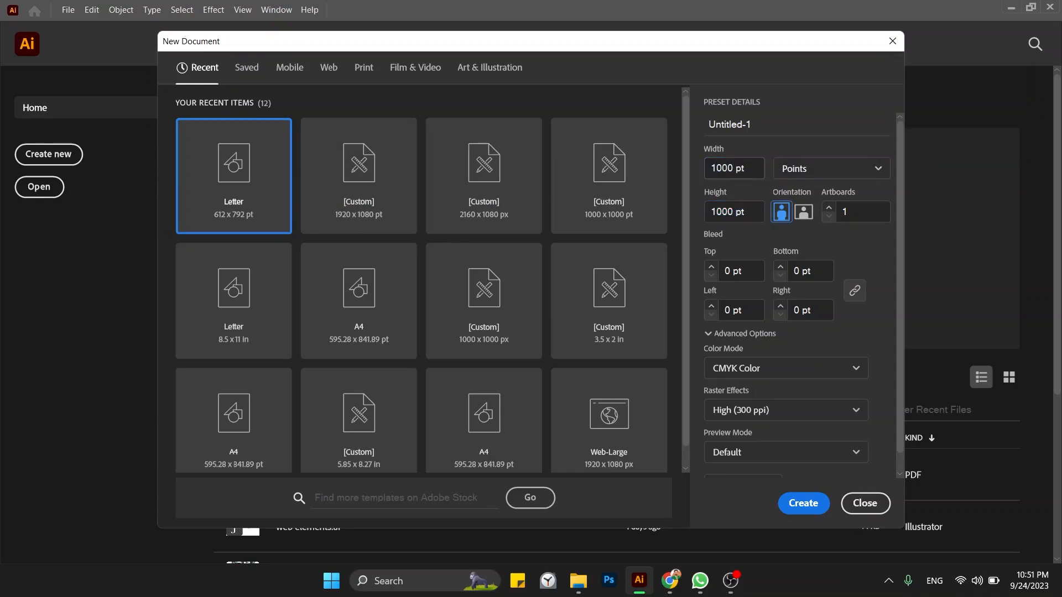
# Set the number of artboards to 3 and create the document
pyautogui.click(854, 211)
pyautogui.doubleClick(846, 211)
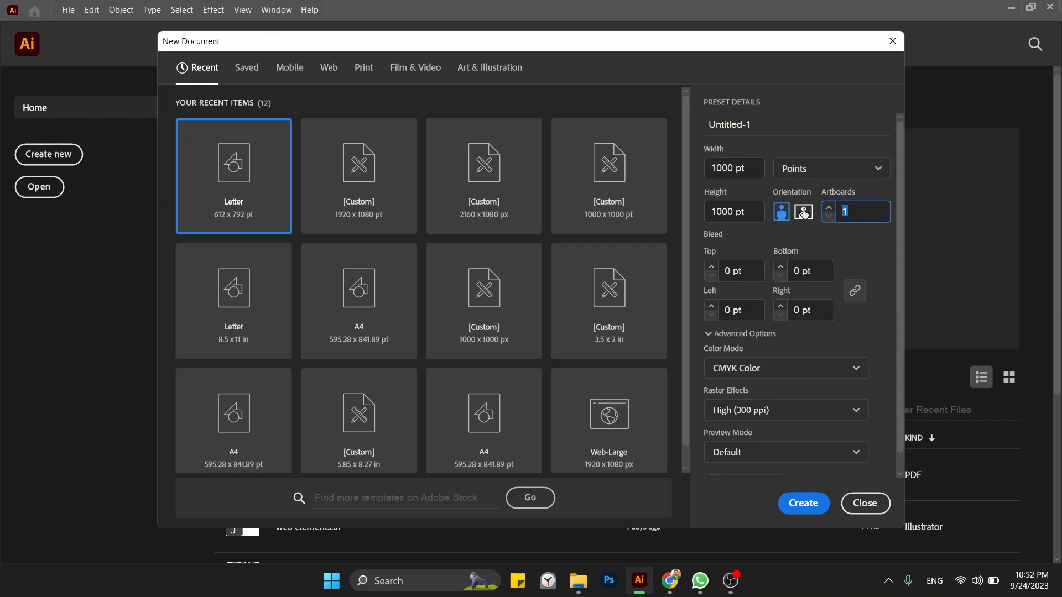
pyautogui.write('3')
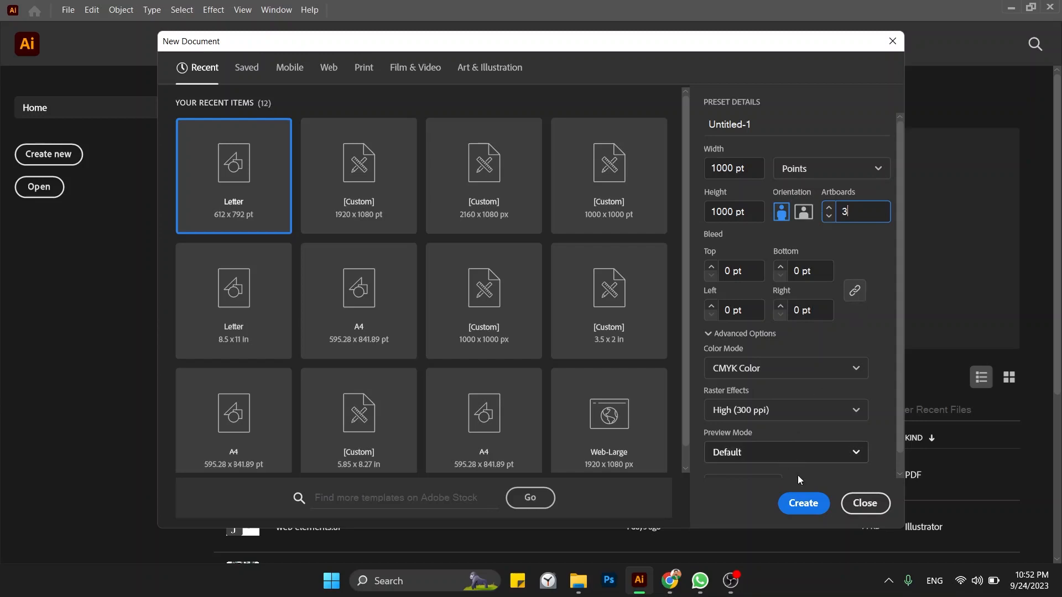
pyautogui.click(802, 503)
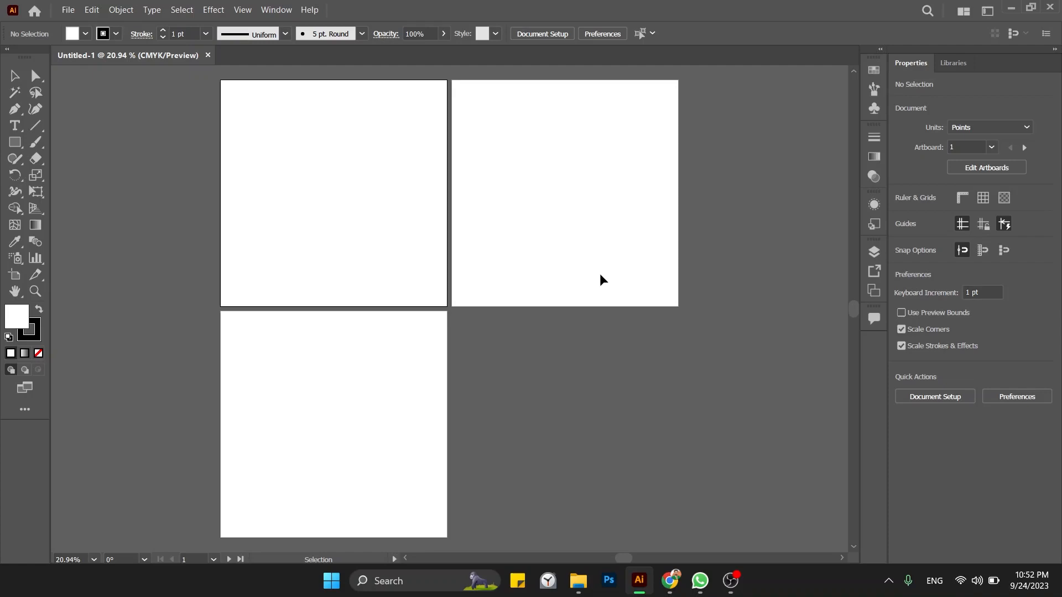
# Draw a square of about 196 pt in the upper part of the first artboard and fill it red without a stroke
pyautogui.press('m')
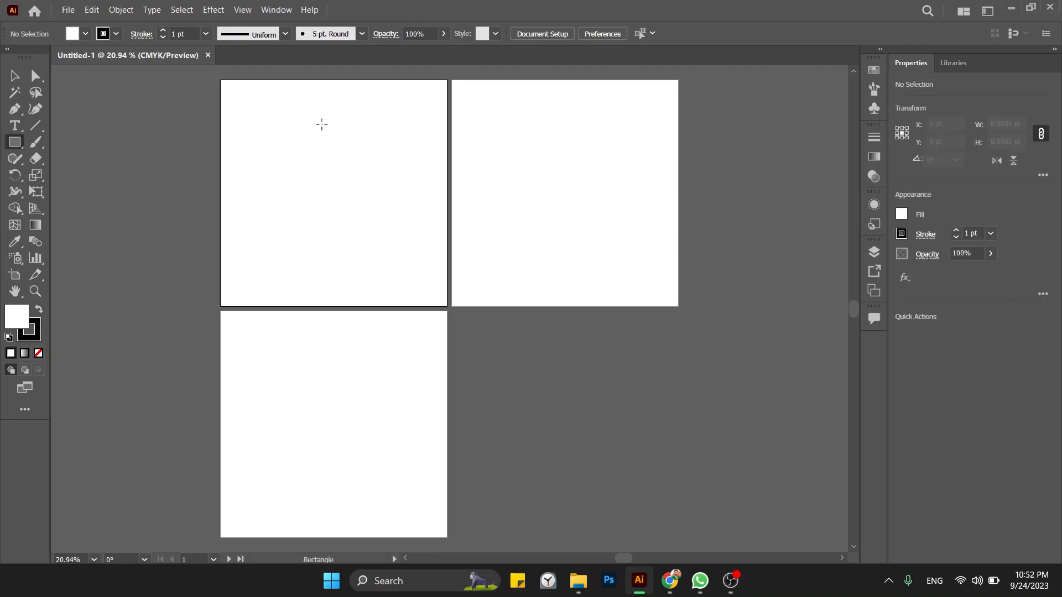
pyautogui.moveTo(258, 113); pyautogui.dragTo(303, 159)
pyautogui.press('i')
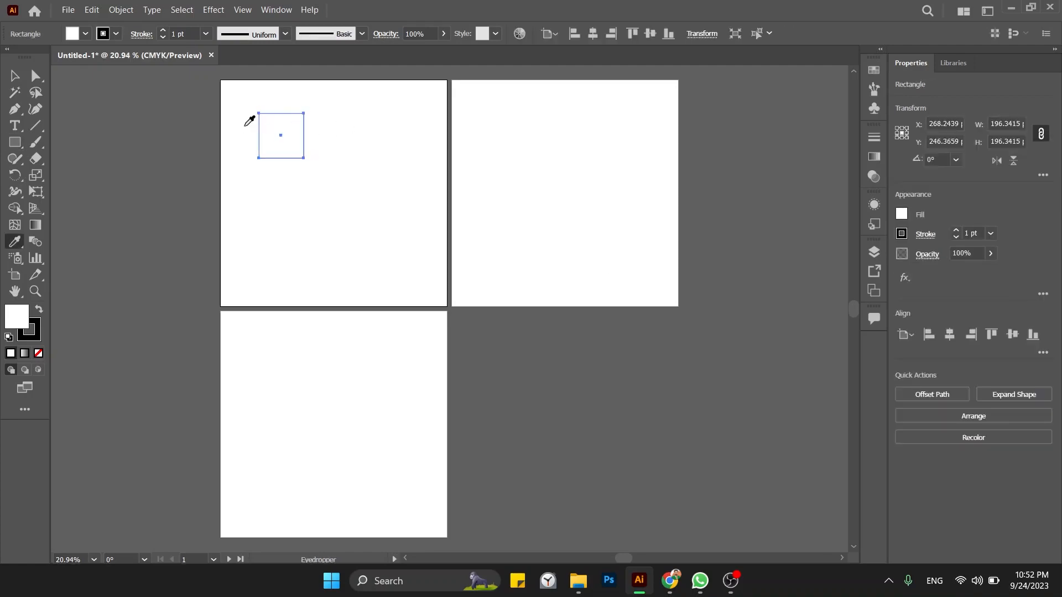
pyautogui.click(198, 129)
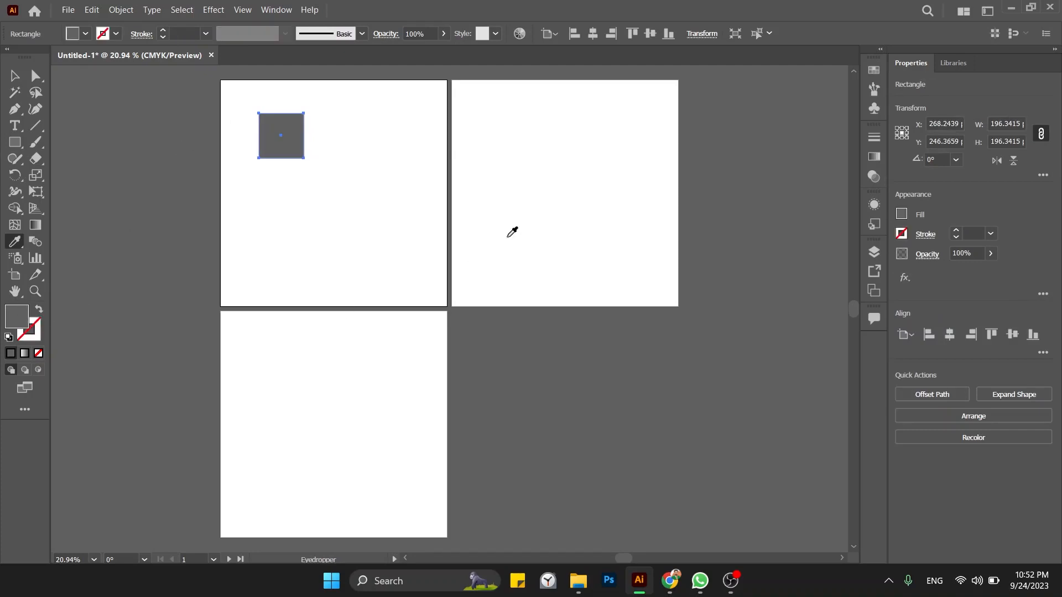
pyautogui.doubleClick(21, 316)
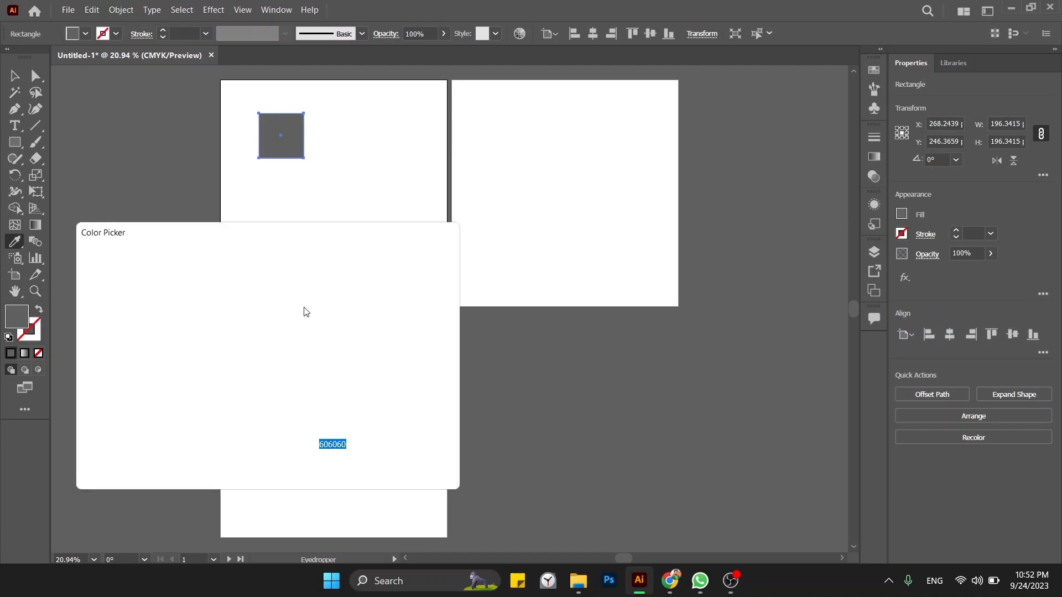
pyautogui.click(224, 312)
pyautogui.press('Return')
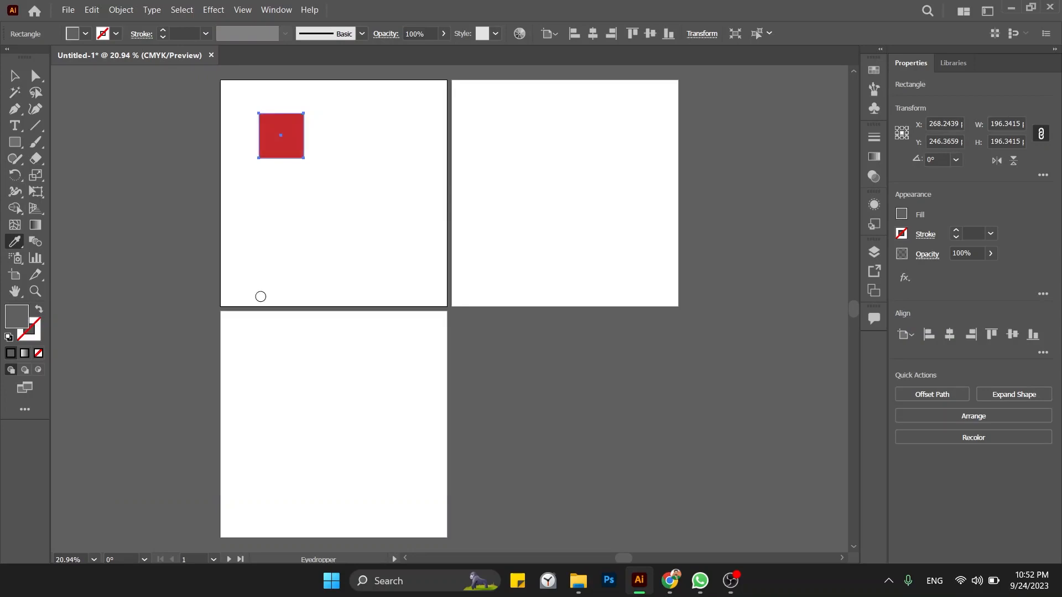
# Duplicate the red square four times, scattering the copies across the first artboard
pyautogui.press('v')
pyautogui.click(289, 177)
pyautogui.moveTo(283, 131); pyautogui.dragTo(254, 247)
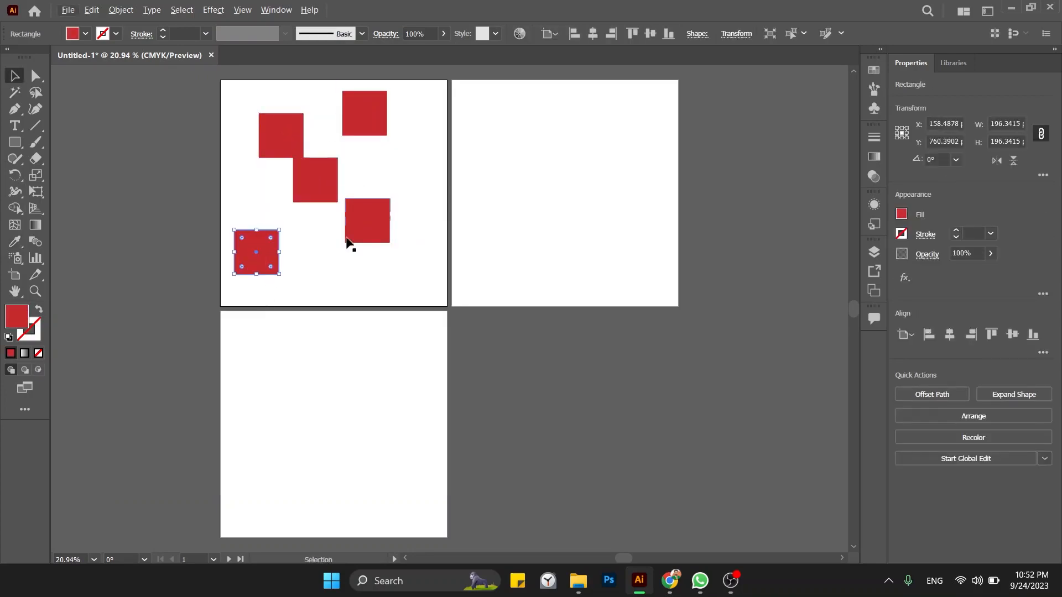
pyautogui.click(364, 168)
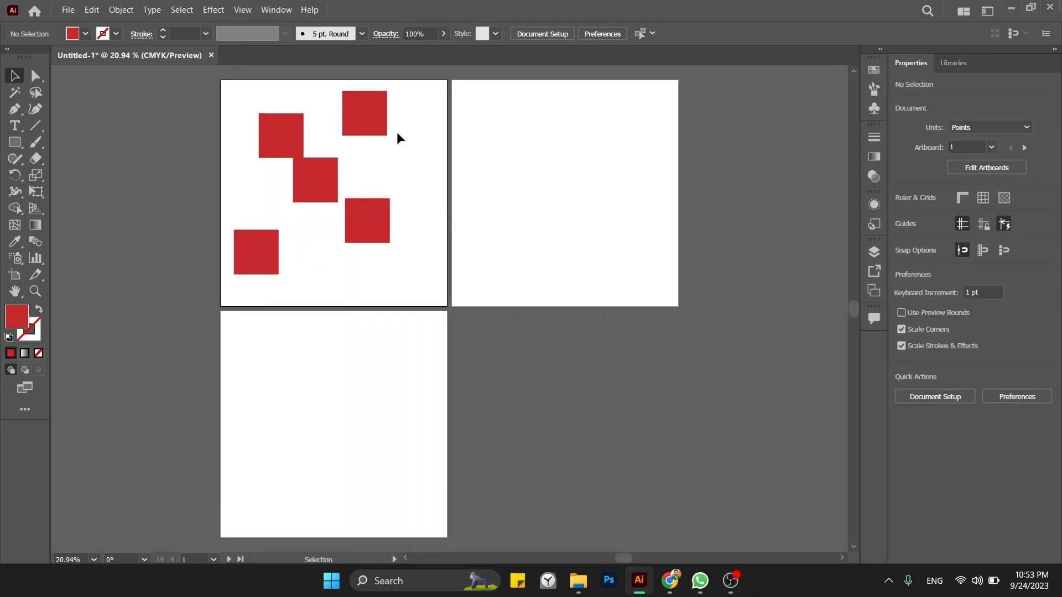
# Copy all five red squares onto the second artboard and fill the copies with blue
pyautogui.moveTo(415, 113); pyautogui.dragTo(527, 267)
pyautogui.doubleClick(19, 321)
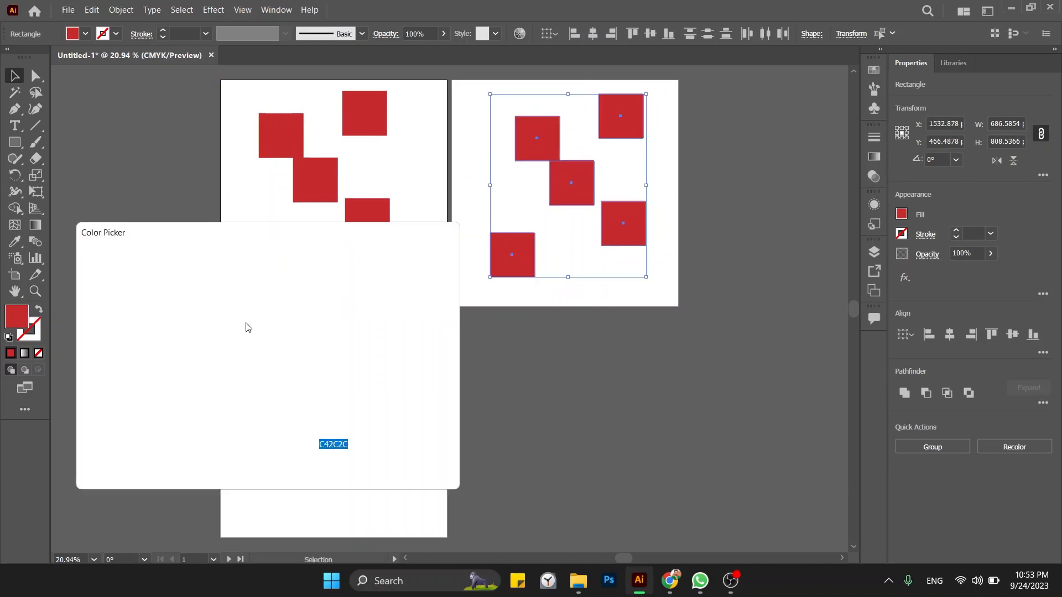
pyautogui.click(288, 349)
pyautogui.press('Return')
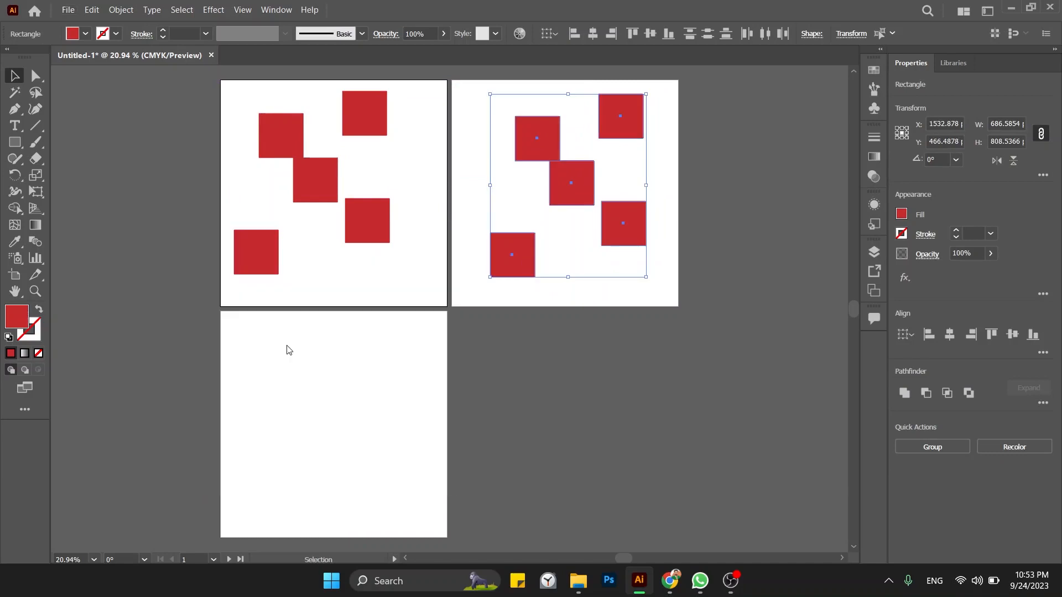
# Copy the five blue squares onto the third artboard, fill the copies with green and deselect them
pyautogui.moveTo(562, 194); pyautogui.dragTo(334, 433)
pyautogui.doubleClick(21, 325)
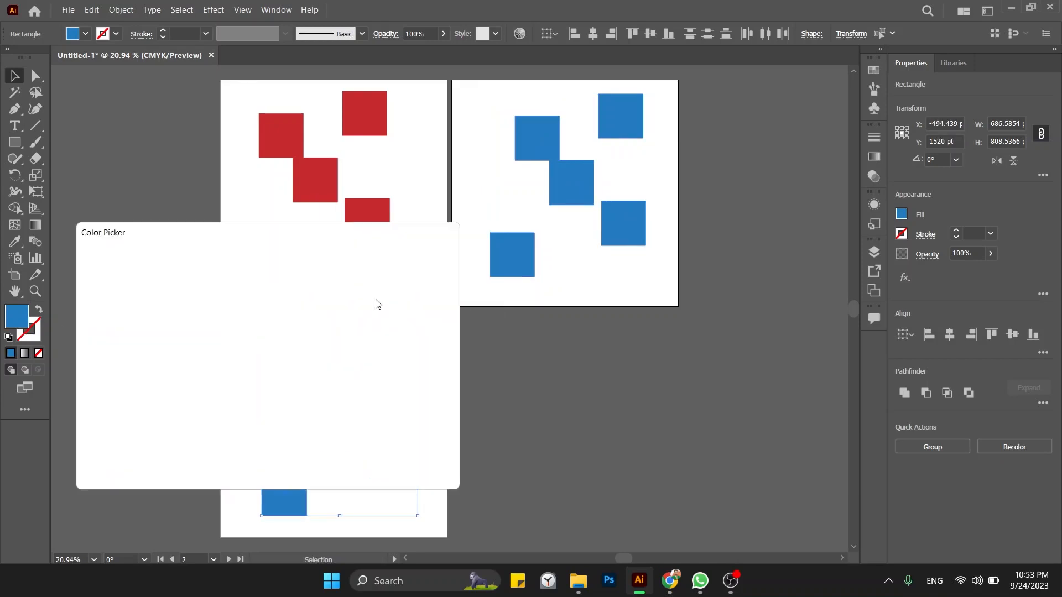
pyautogui.click(295, 398)
pyautogui.press('Return')
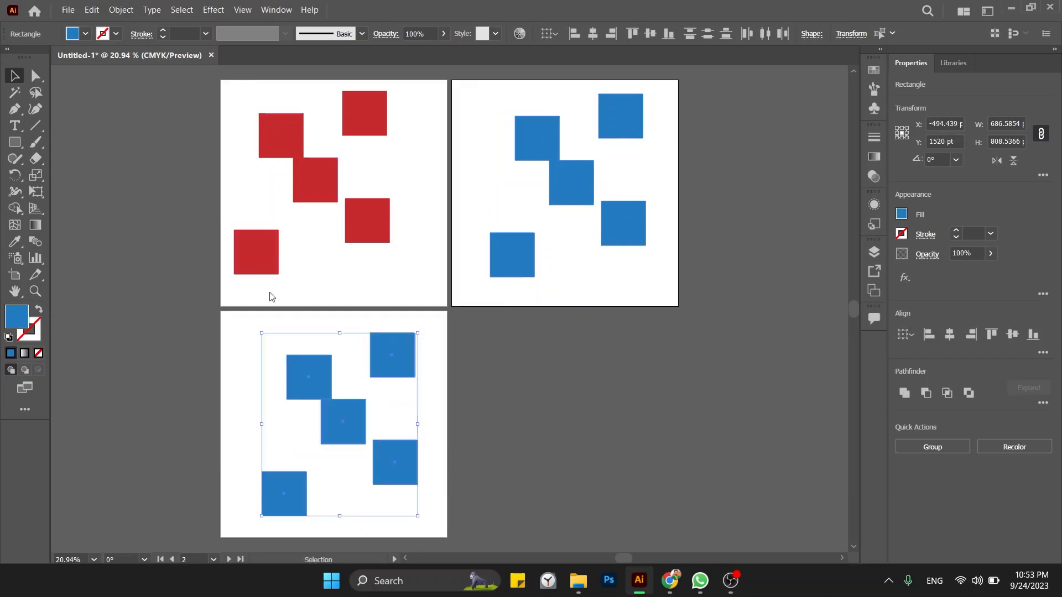
pyautogui.click(216, 314)
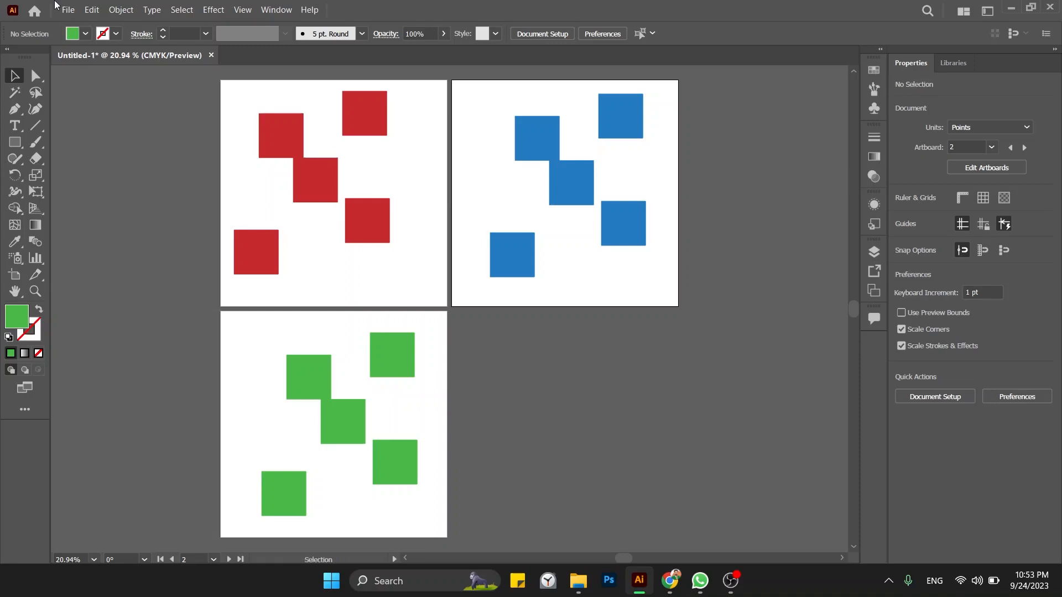
# Save the document in the Documents folder as an Illustrator file named MyProject, accepting the default Illustrator options
pyautogui.click(65, 10)
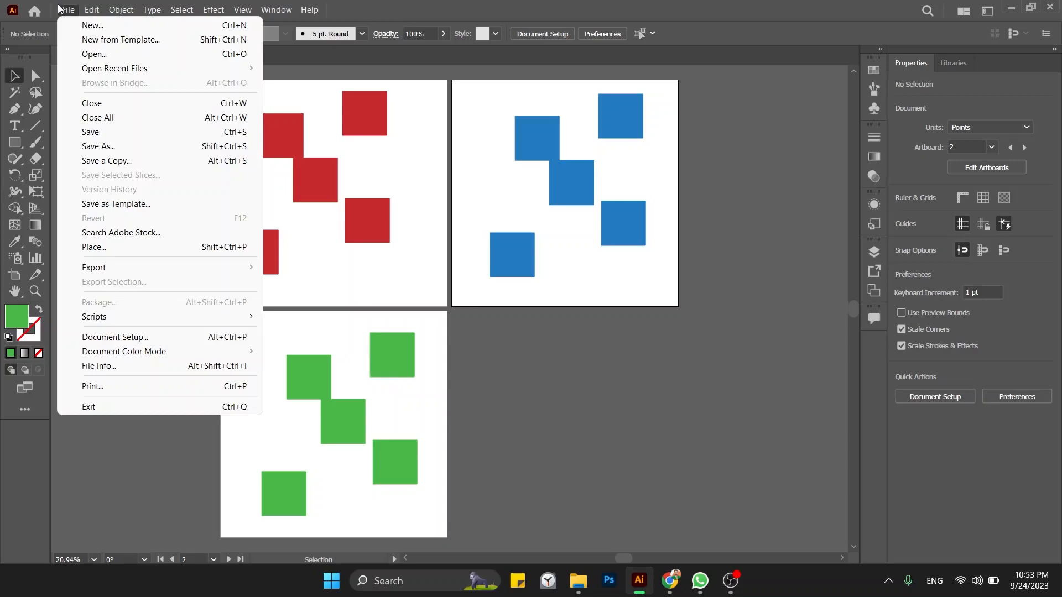
pyautogui.click(95, 136)
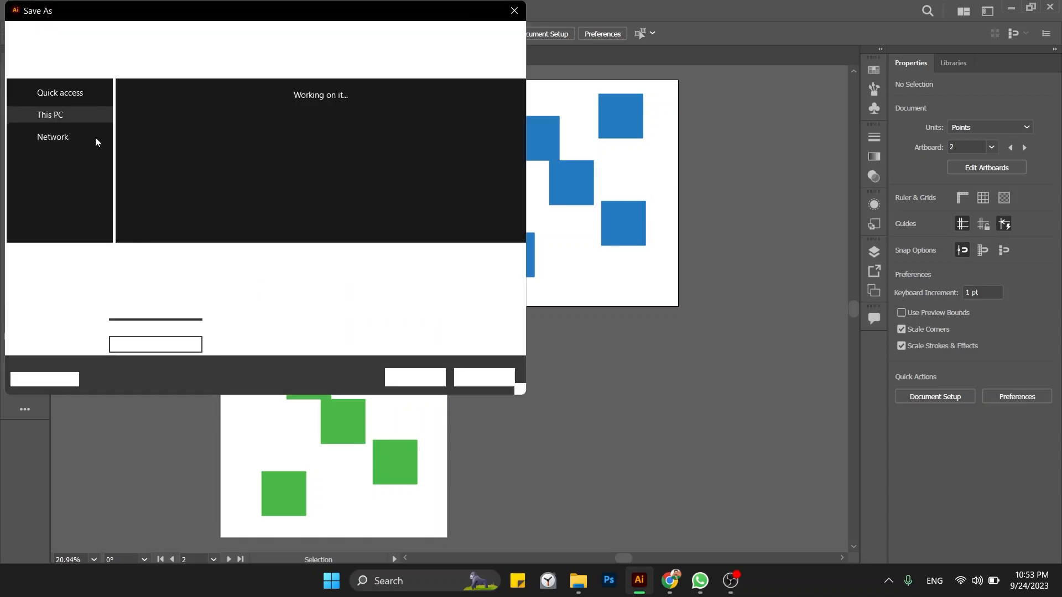
pyautogui.click(33, 131)
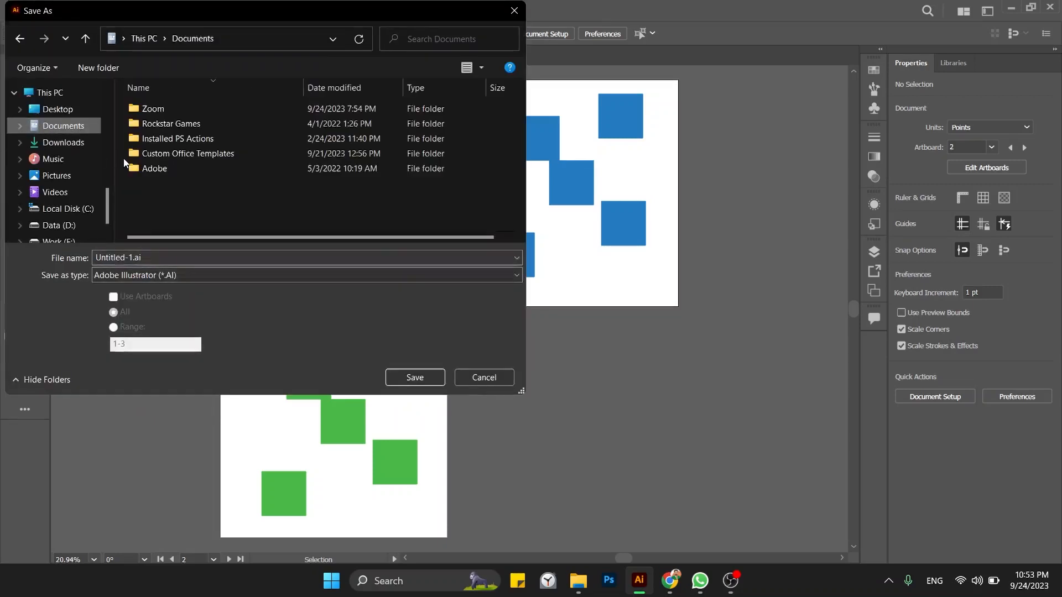
pyautogui.click(252, 259)
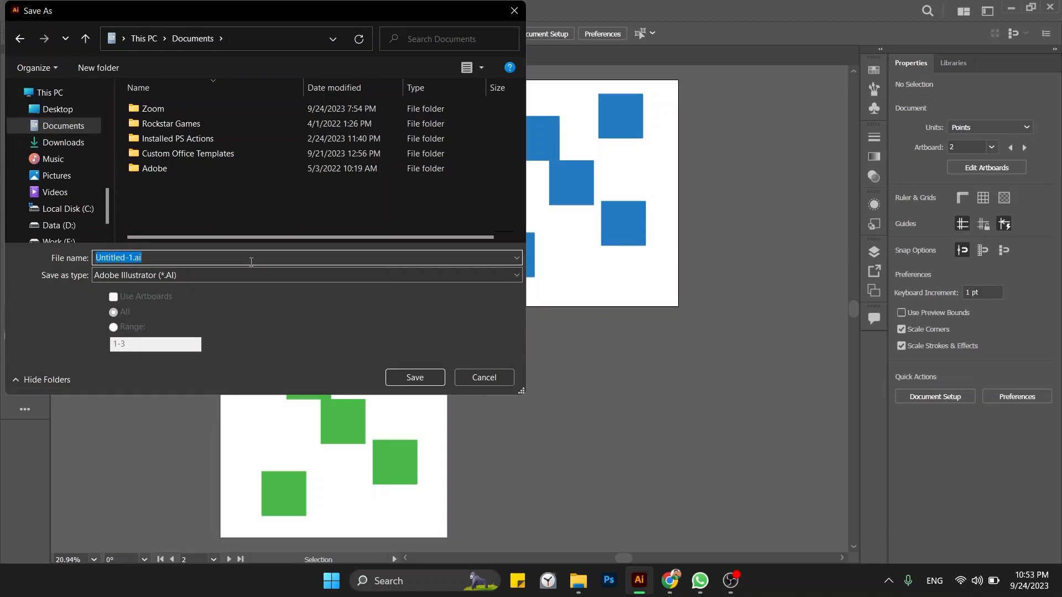
pyautogui.write('MyPro')
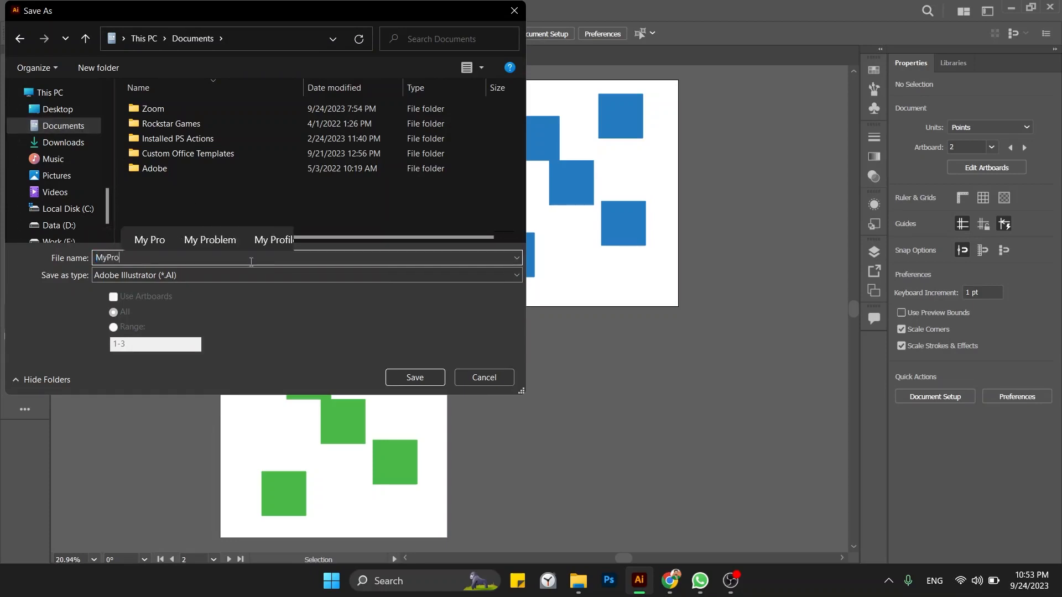
pyautogui.write('ject')
pyautogui.press('Return')
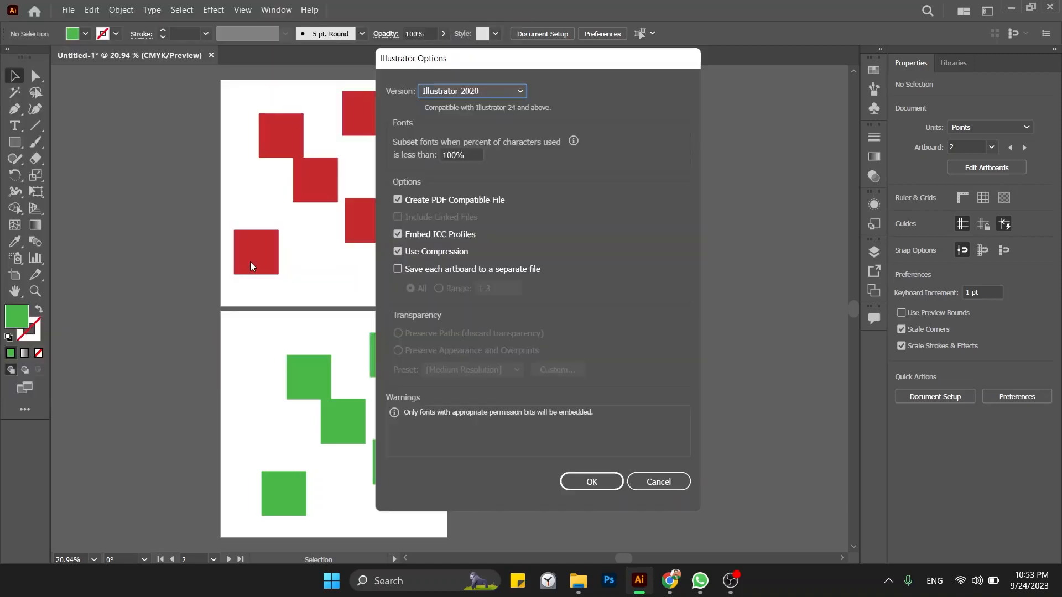
pyautogui.press('Return')
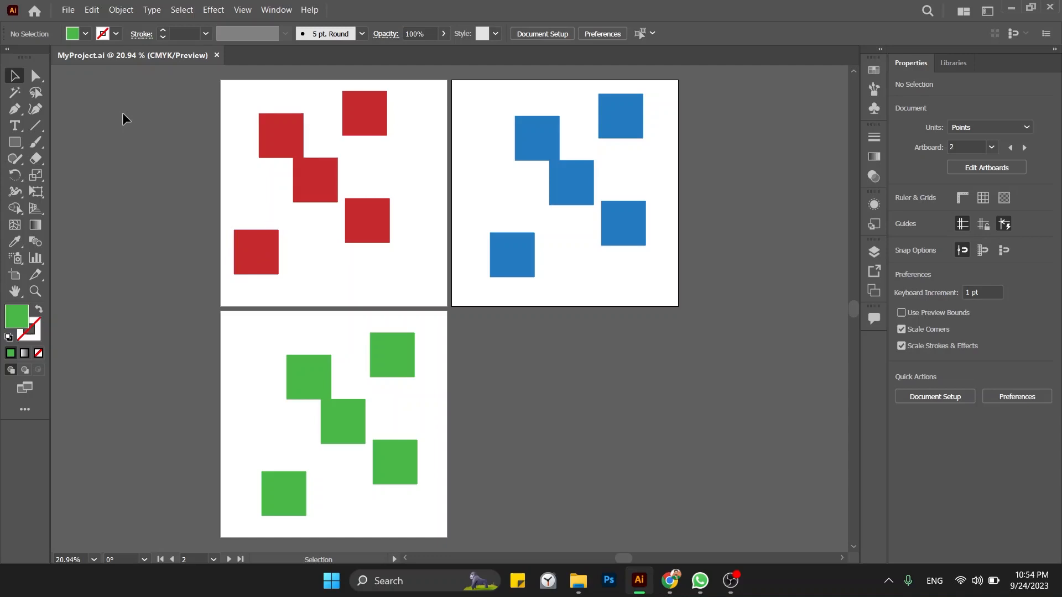
# Begin an Export As of the document in JPEG format with Use Artboards enabled
pyautogui.click(68, 10)
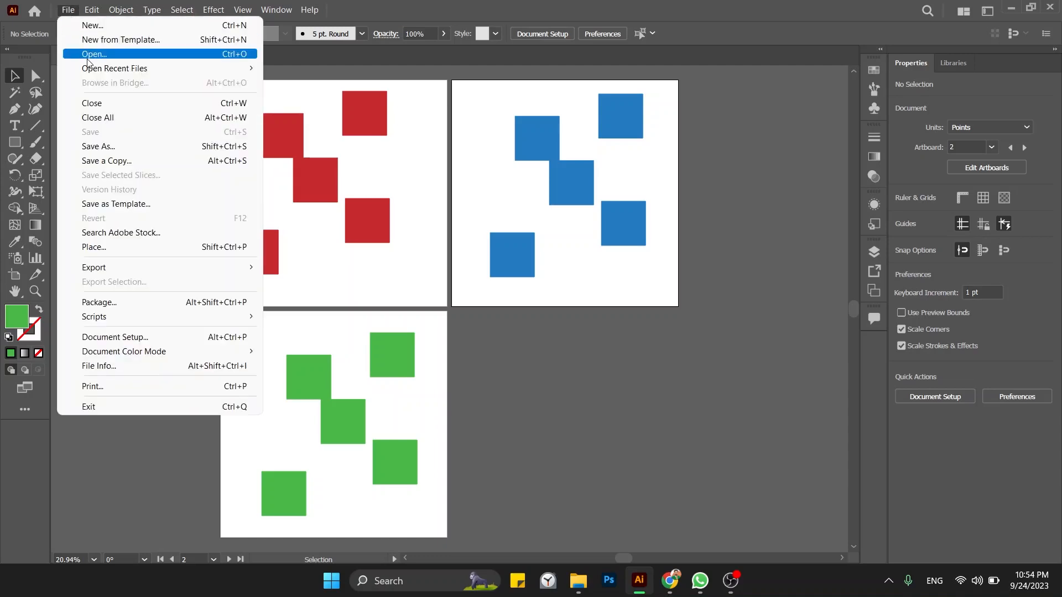
pyautogui.moveTo(211, 270)
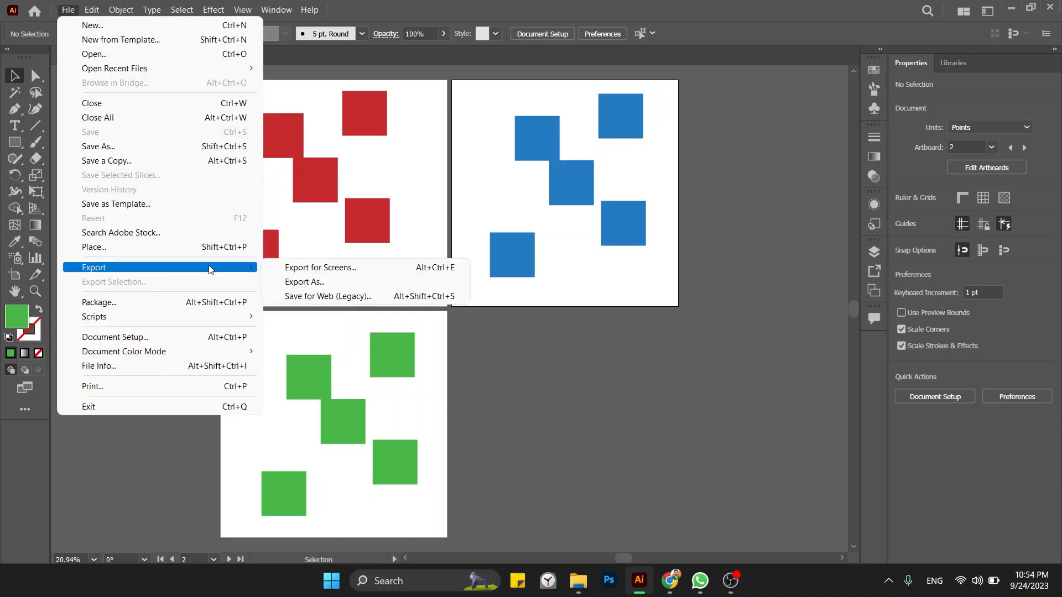
pyautogui.click(302, 282)
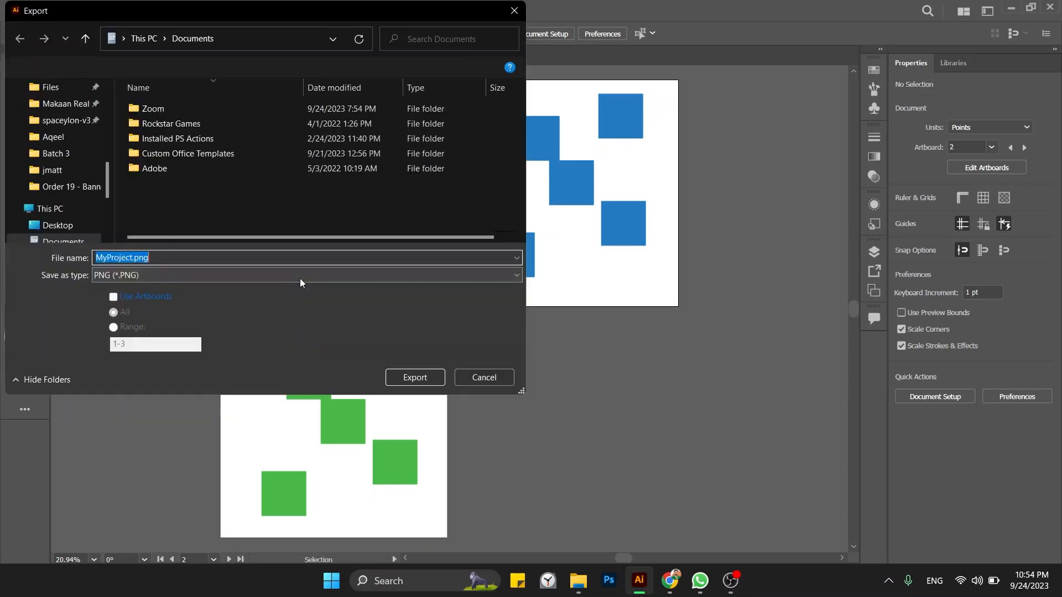
pyautogui.click(171, 275)
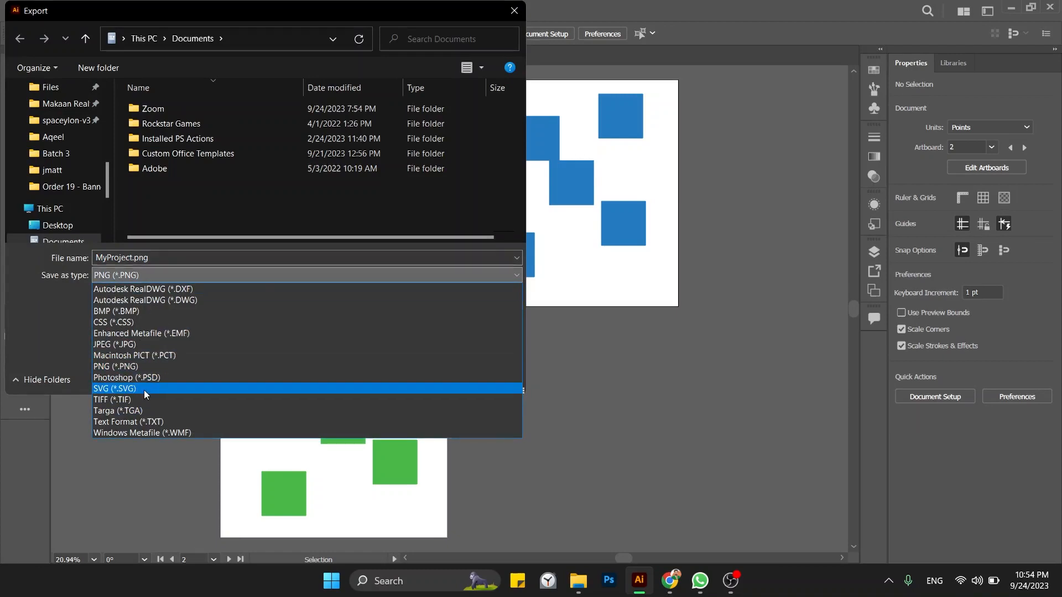
pyautogui.click(126, 346)
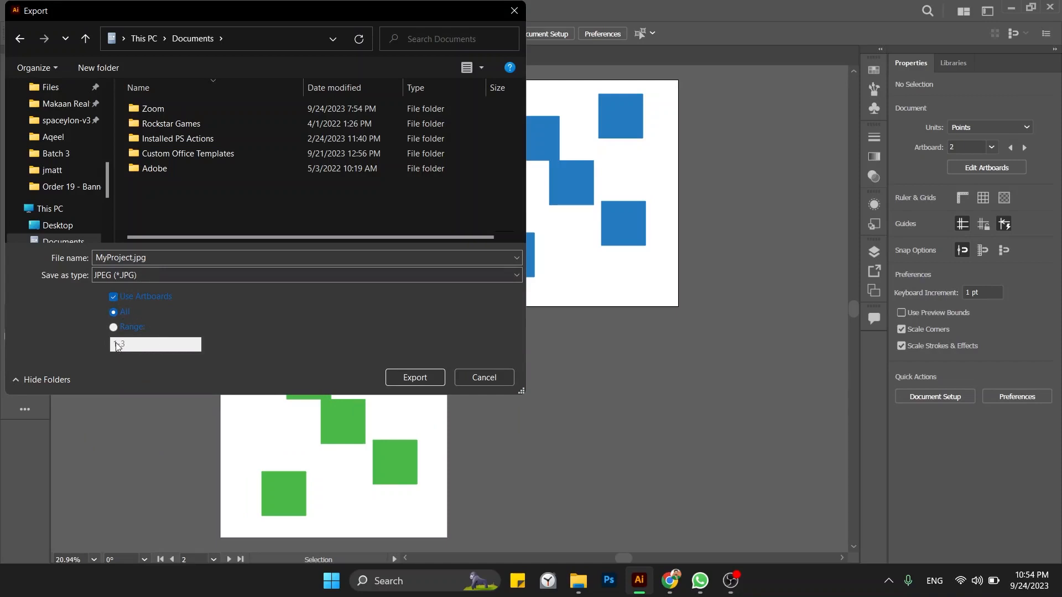
# Try restricting the export to an artboard range, entering single artboards and ranges such as 2-3 and 1-2
pyautogui.click(114, 327)
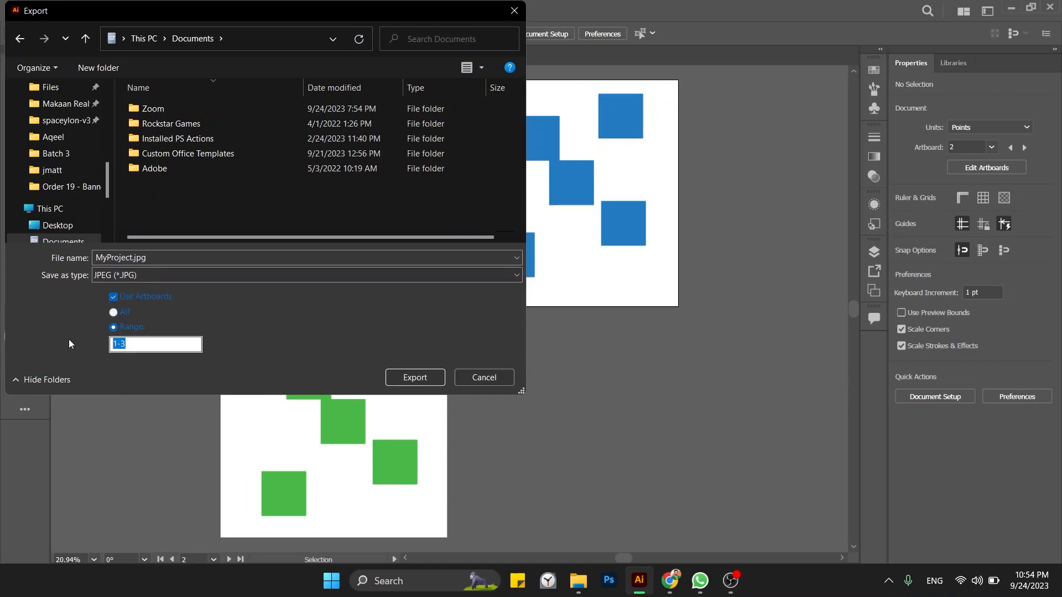
pyautogui.write('1')
pyautogui.press('BackSpace')
pyautogui.write('2')
pyautogui.press('BackSpace')
pyautogui.write('3')
pyautogui.press('BackSpace')
pyautogui.write('2-3')
pyautogui.hotkey('ctrl', 'a')
pyautogui.press('BackSpace')
pyautogui.write('-1-')
pyautogui.hotkey('ctrl', 'a')
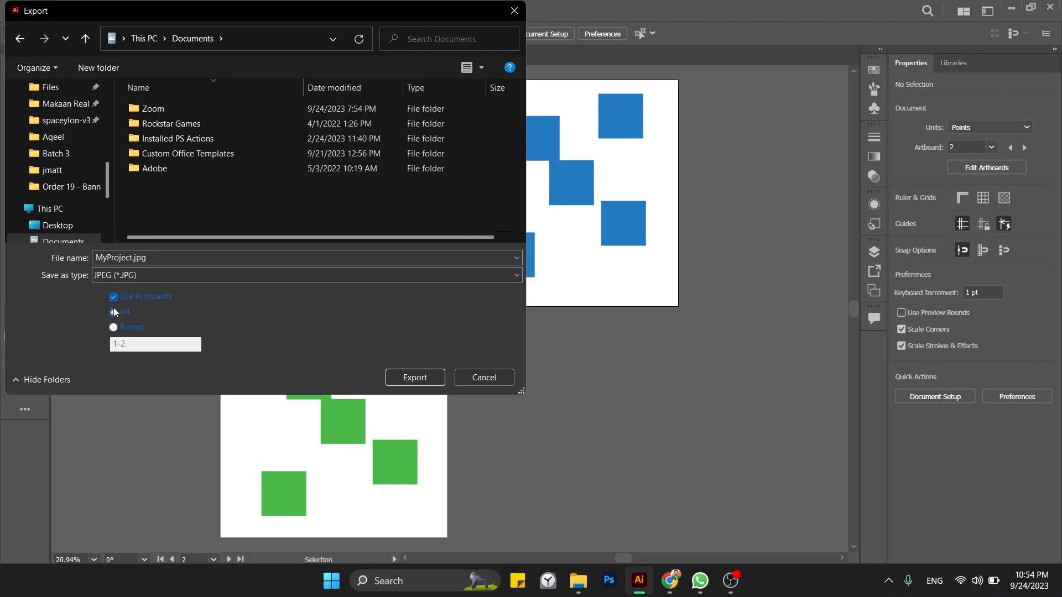
# Export all artboards as JPEG files with the CMYK color model, quality 10 and High (300 ppi) resolution
pyautogui.click(425, 376)
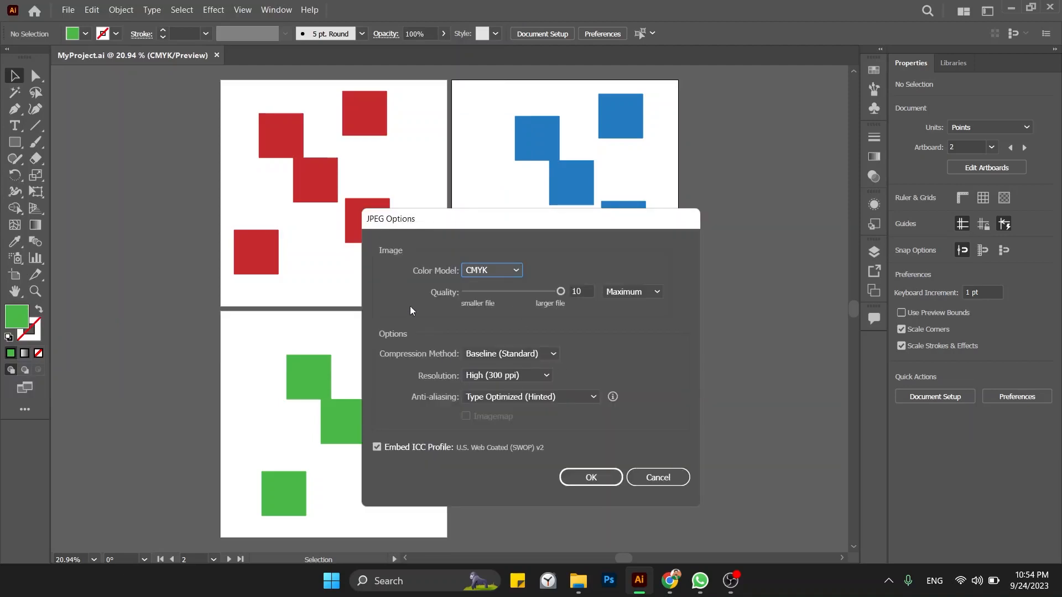
pyautogui.click(470, 270)
pyautogui.click(473, 272)
pyautogui.click(588, 480)
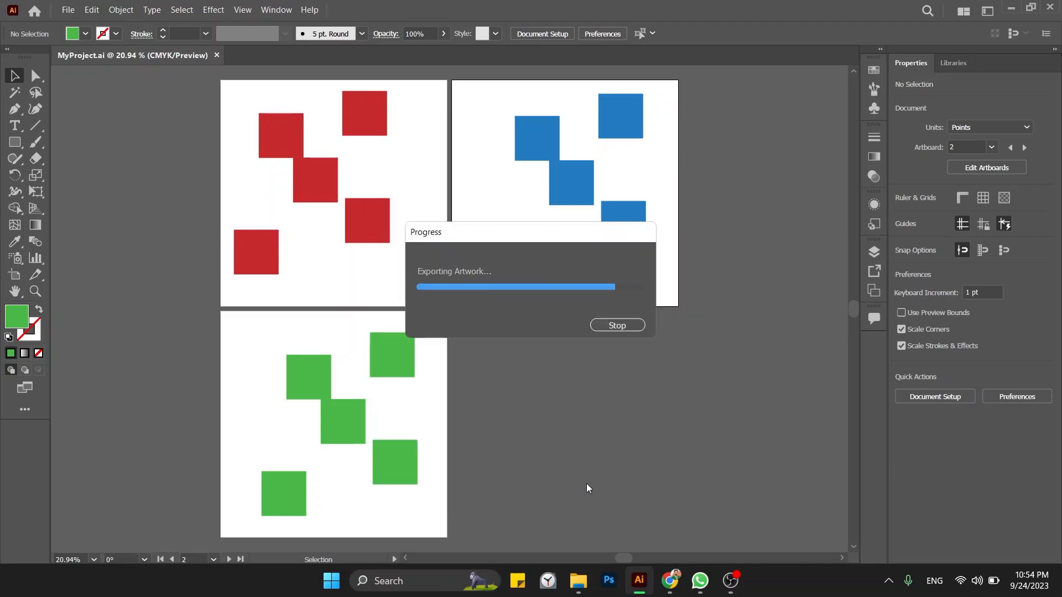
# Switch to File Explorer and open the exported files MyProject-01.jpg, MyProject-02.jpg and MyProject-03.jpg from the Documents folder
pyautogui.press('super+e')
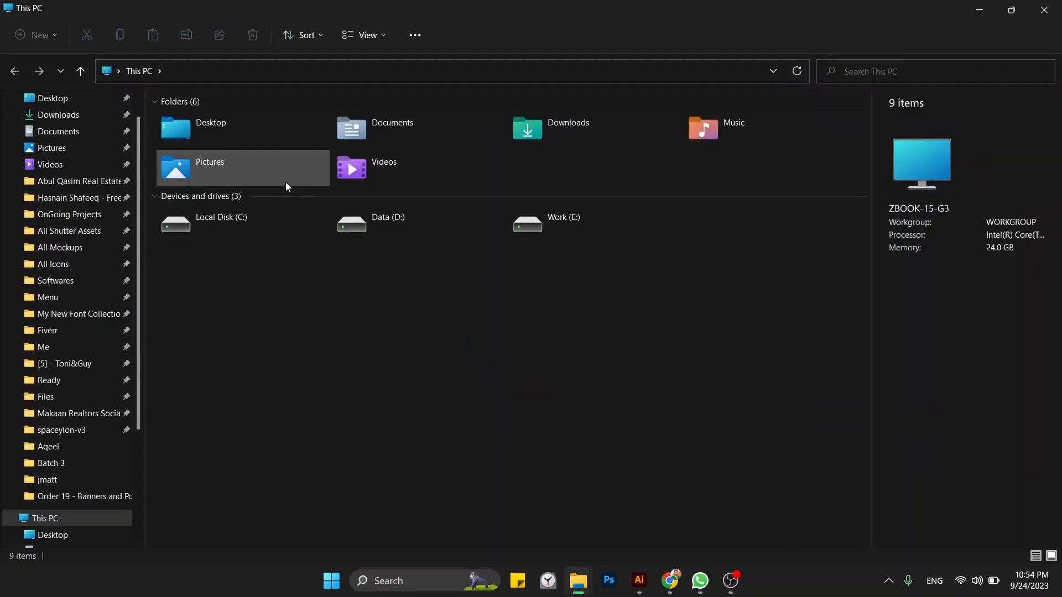
pyautogui.doubleClick(417, 114)
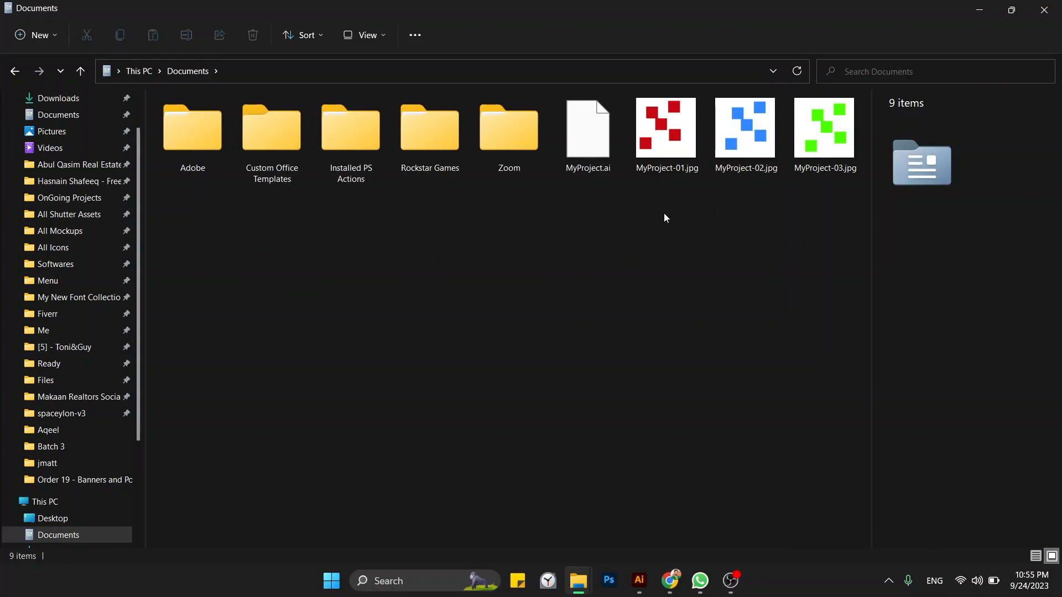
pyautogui.moveTo(664, 213); pyautogui.dragTo(835, 146)
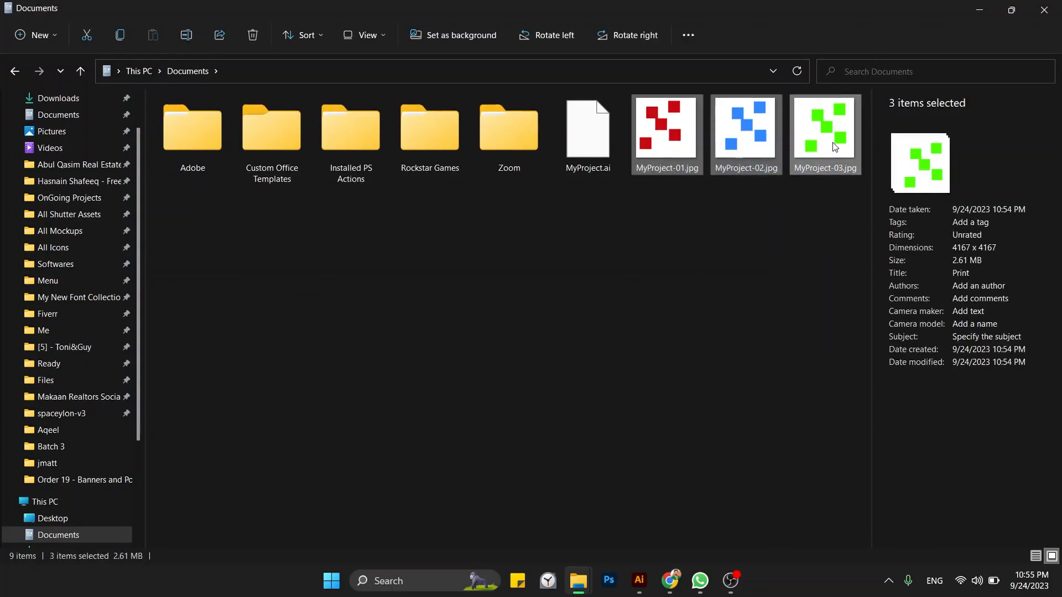
pyautogui.press('Return')
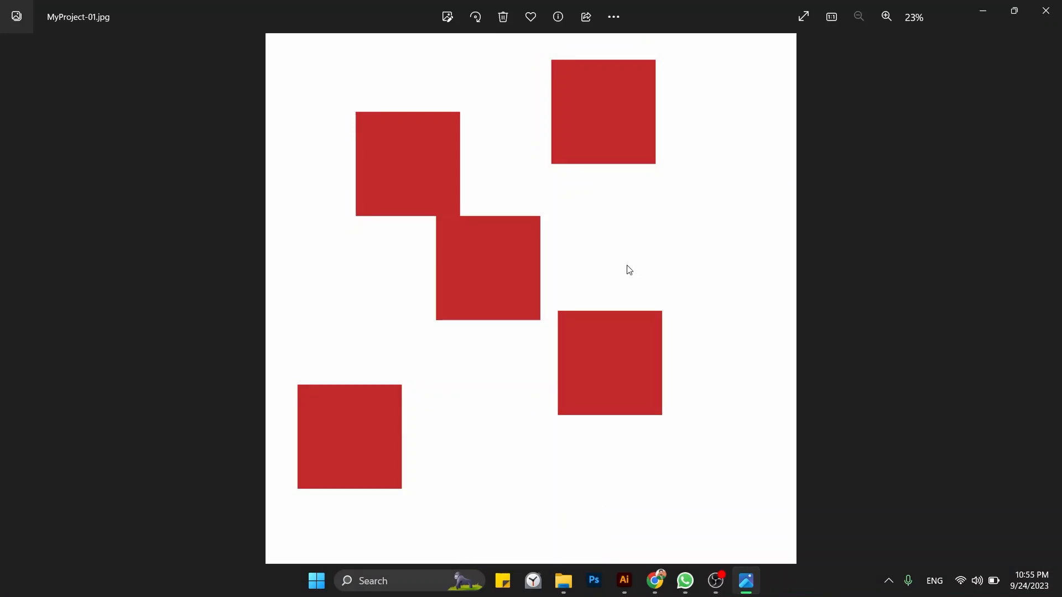
# View each of the three exported images, close the image viewer and switch back to Illustrator
pyautogui.click(627, 265)
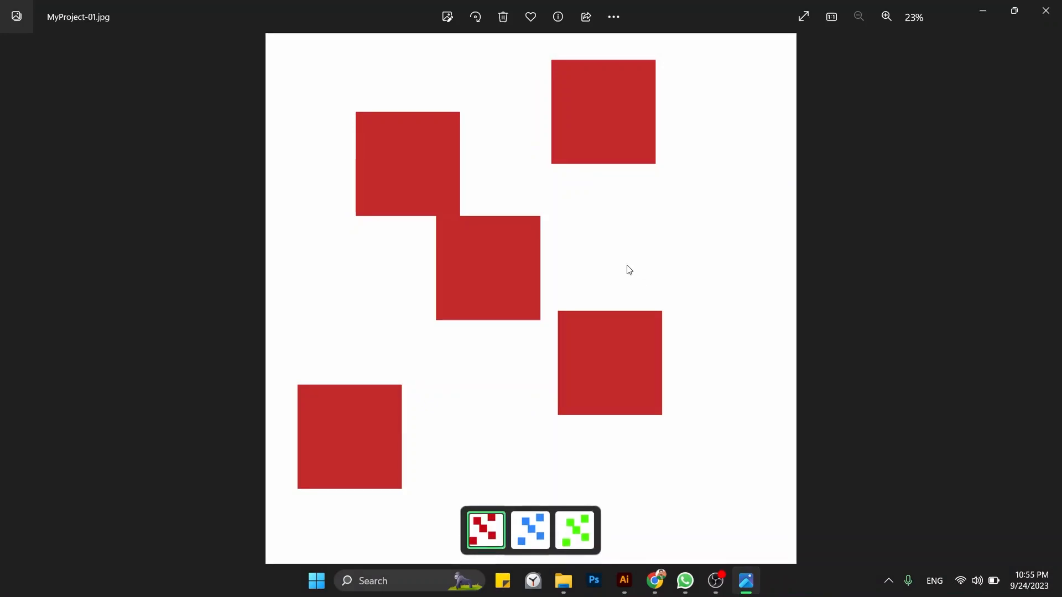
pyautogui.click(527, 531)
pyautogui.click(569, 534)
pyautogui.click(1045, 10)
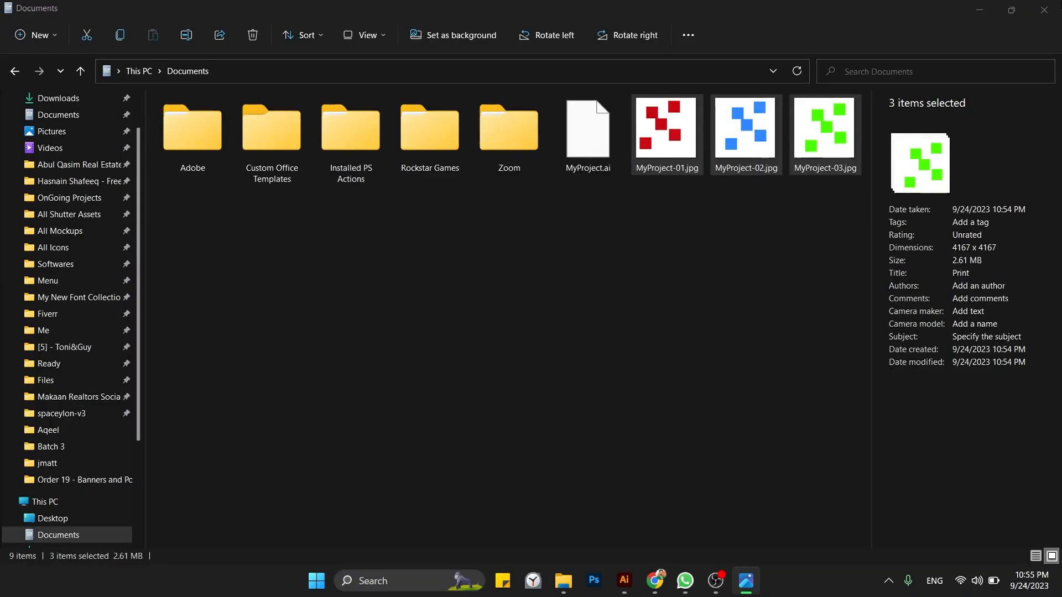
pyautogui.click(757, 272)
pyautogui.hotkey('alt', 'Tab')
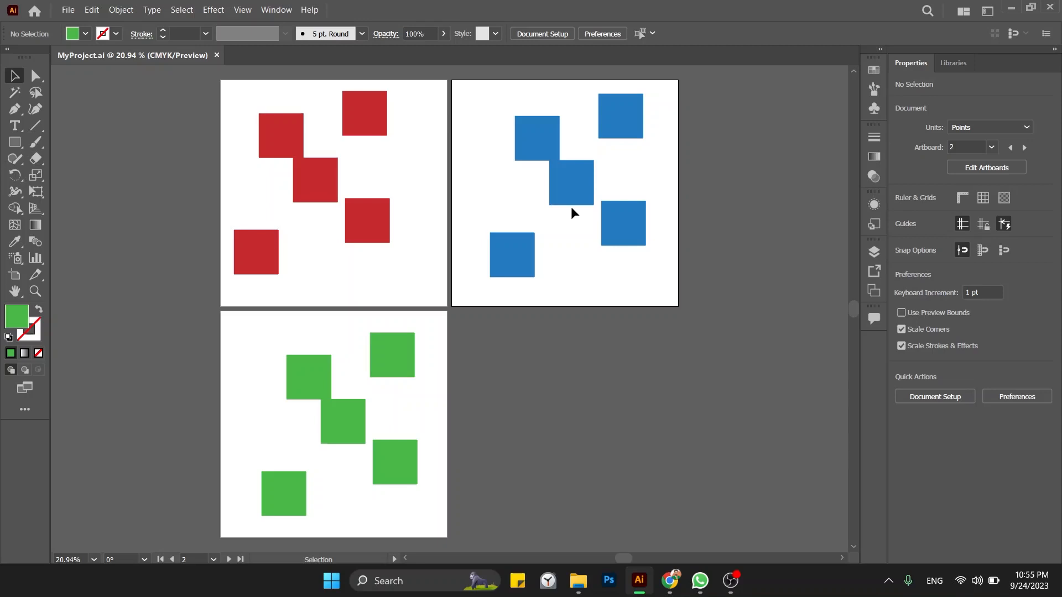
# Display the Artboards panel and activate Artboard 1, Artboard 2 and Artboard 3 in turn, ending on Artboard 3
pyautogui.click(264, 6)
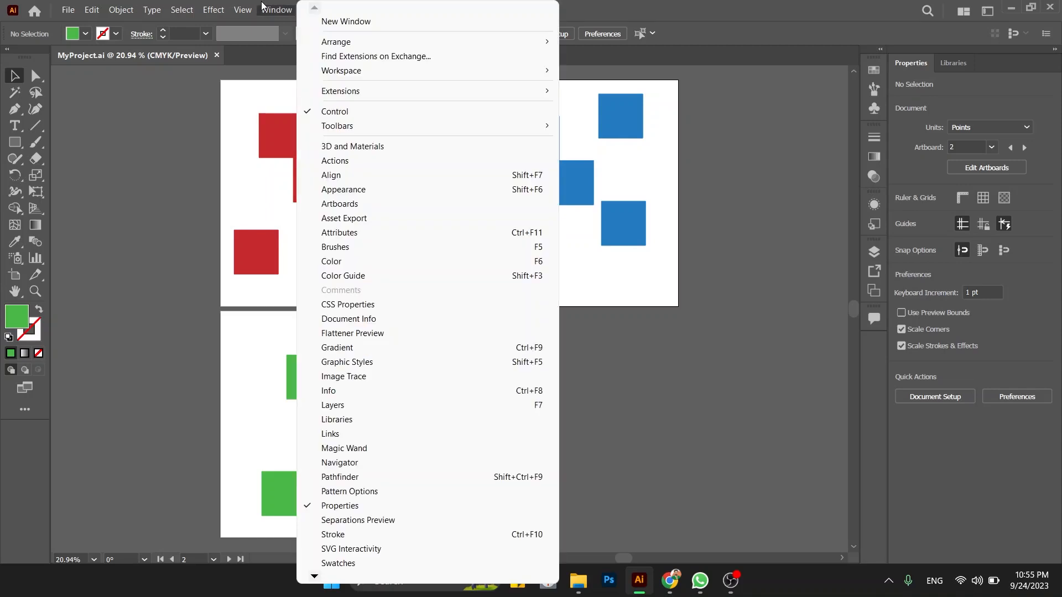
pyautogui.click(365, 206)
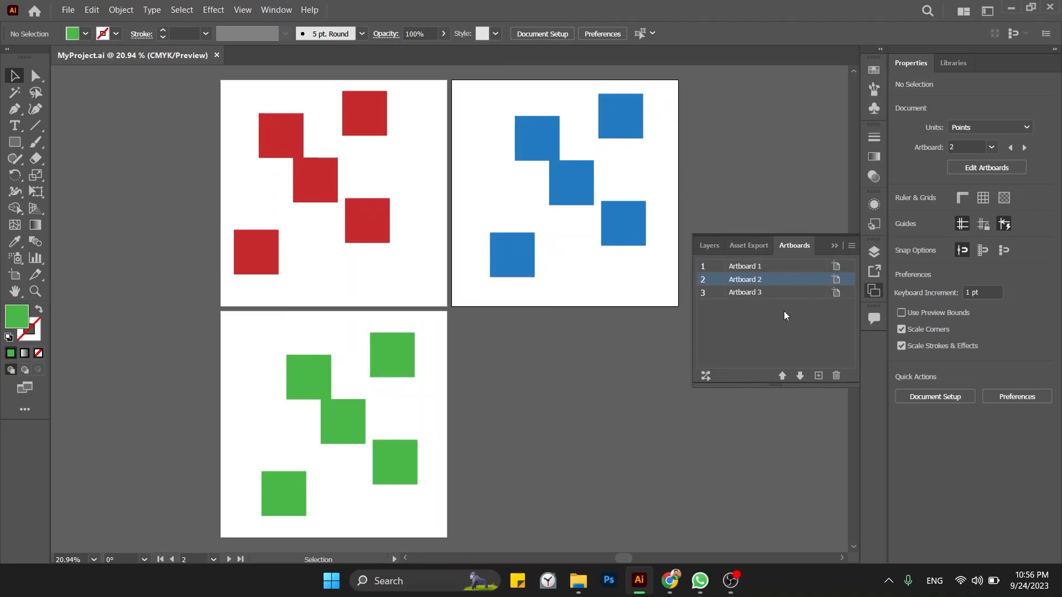
pyautogui.click(754, 268)
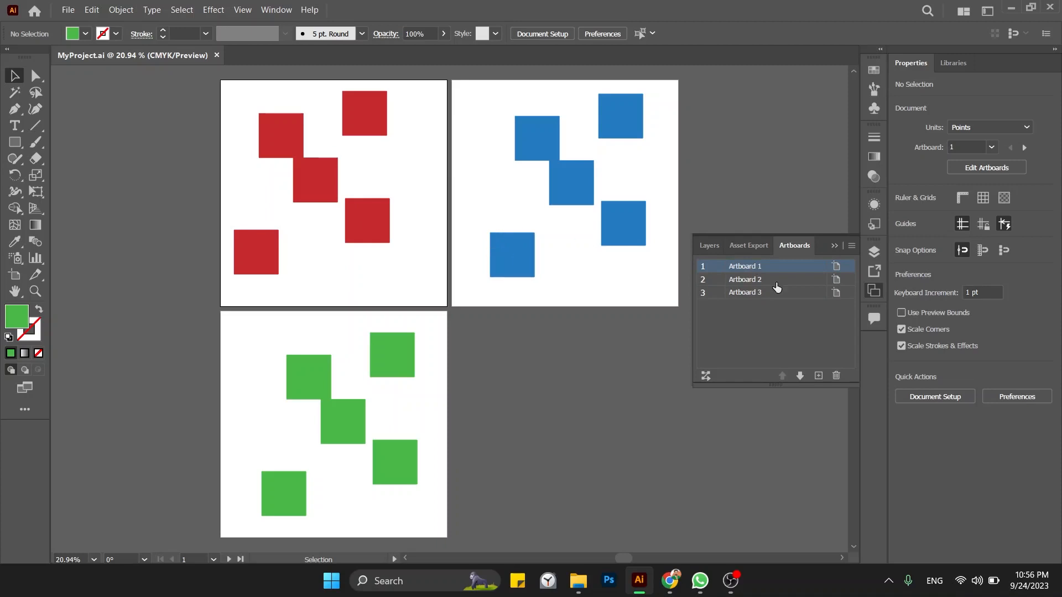
pyautogui.click(776, 281)
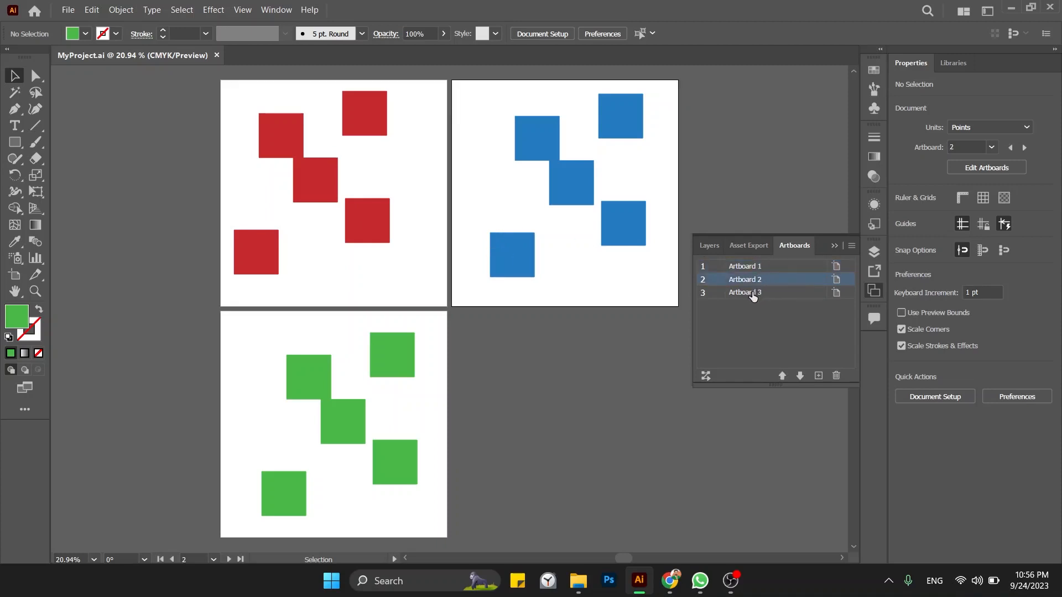
pyautogui.click(752, 295)
pyautogui.click(754, 269)
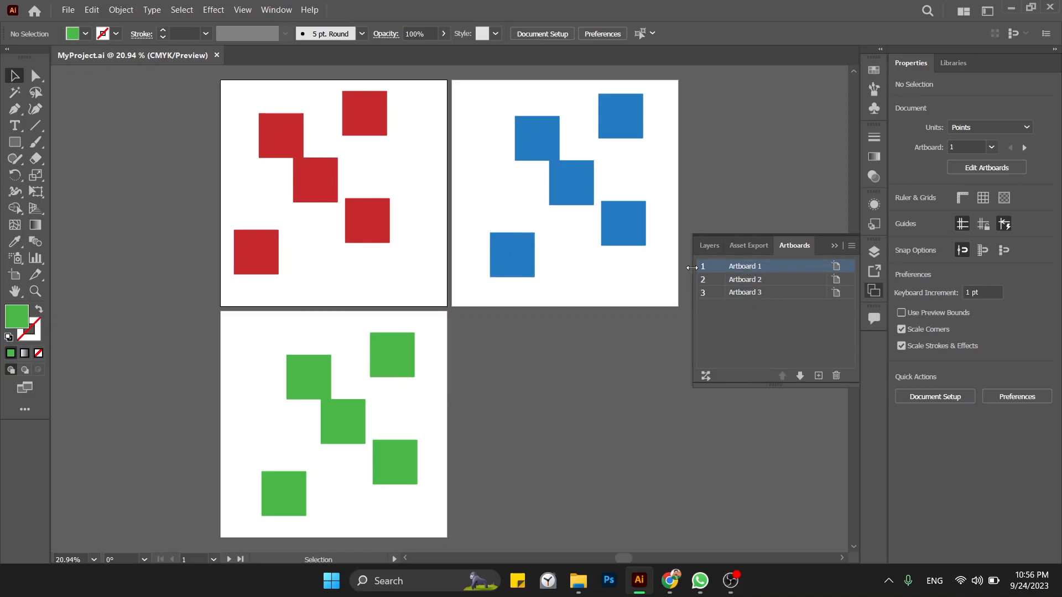
pyautogui.click(755, 281)
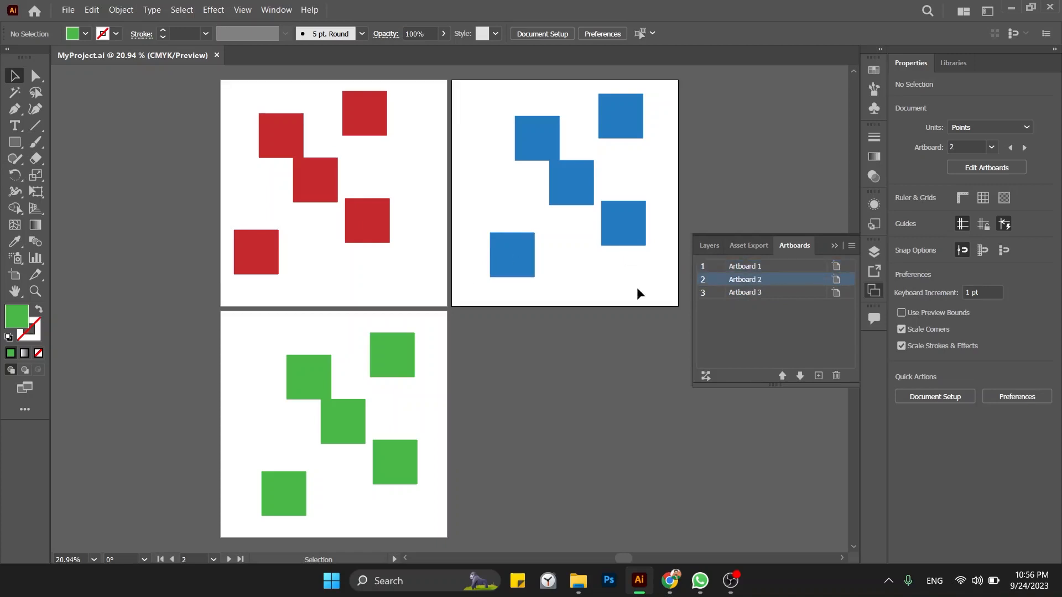
pyautogui.click(756, 293)
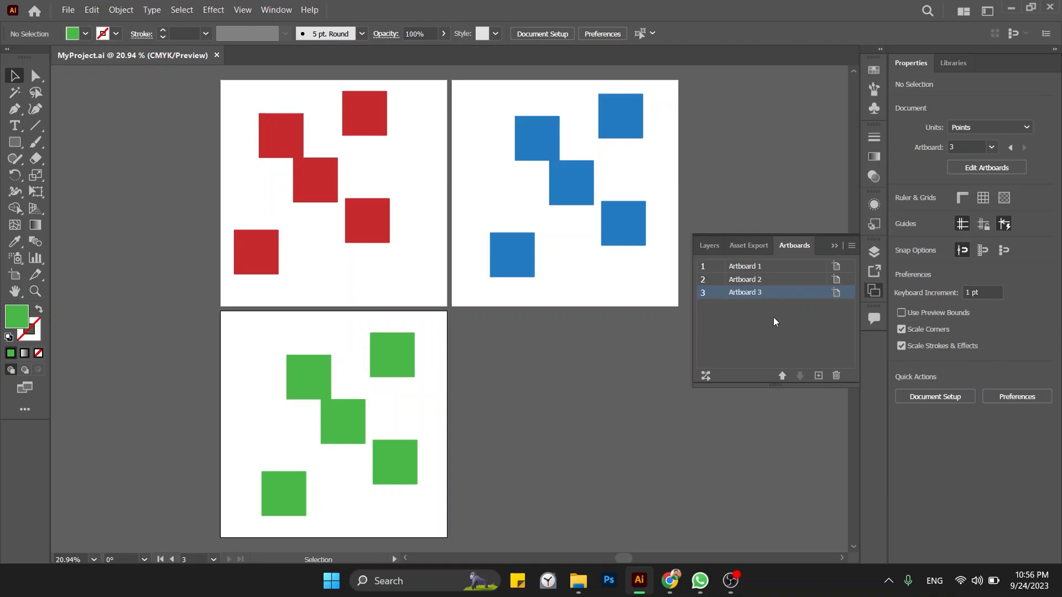
# Hide the Artboards panel and show it again
pyautogui.click(288, 10)
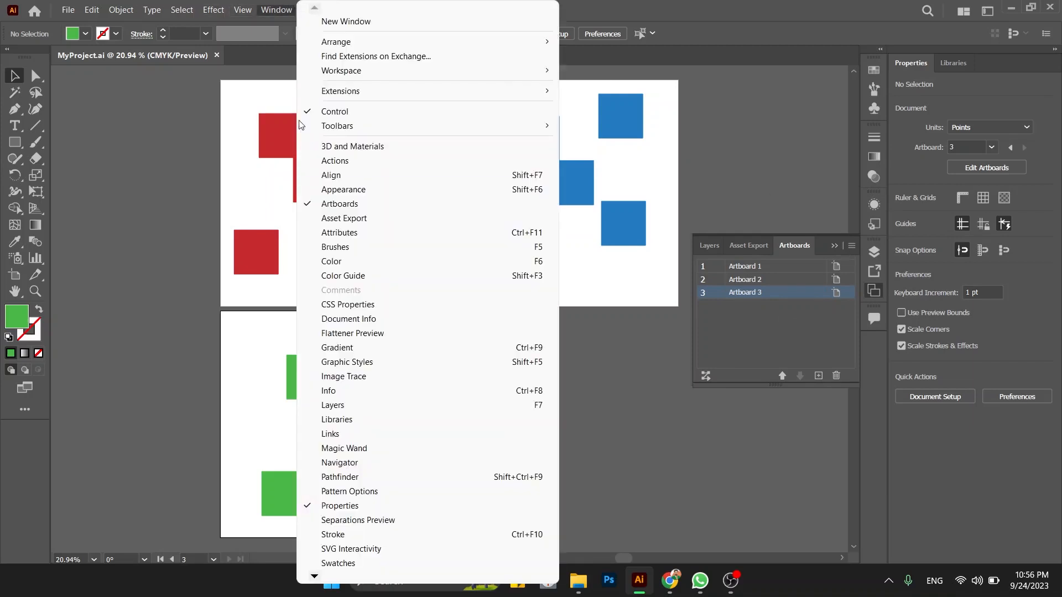
pyautogui.click(329, 203)
pyautogui.click(279, 10)
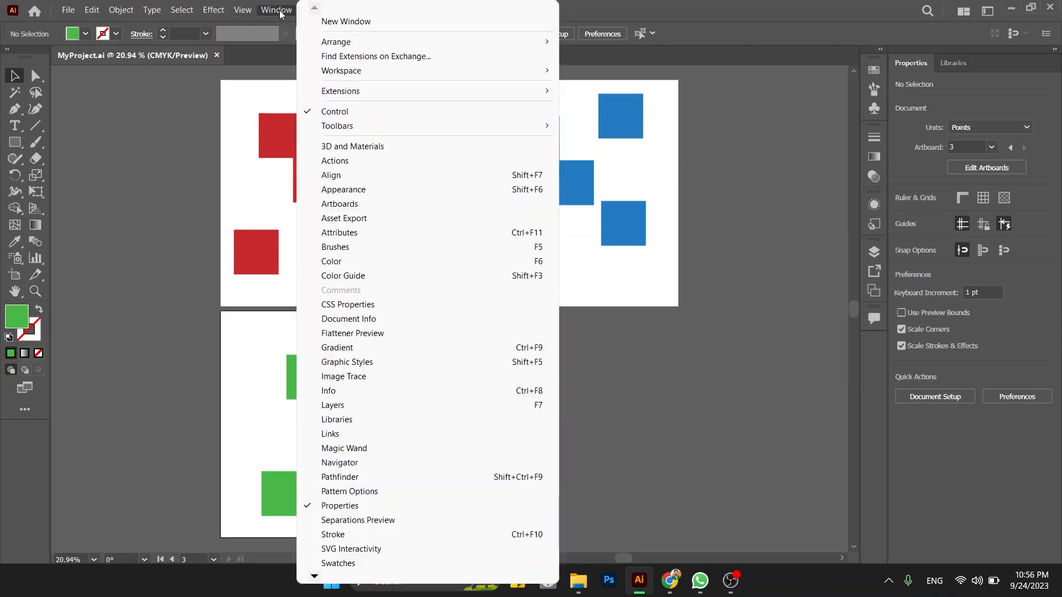
pyautogui.click(332, 203)
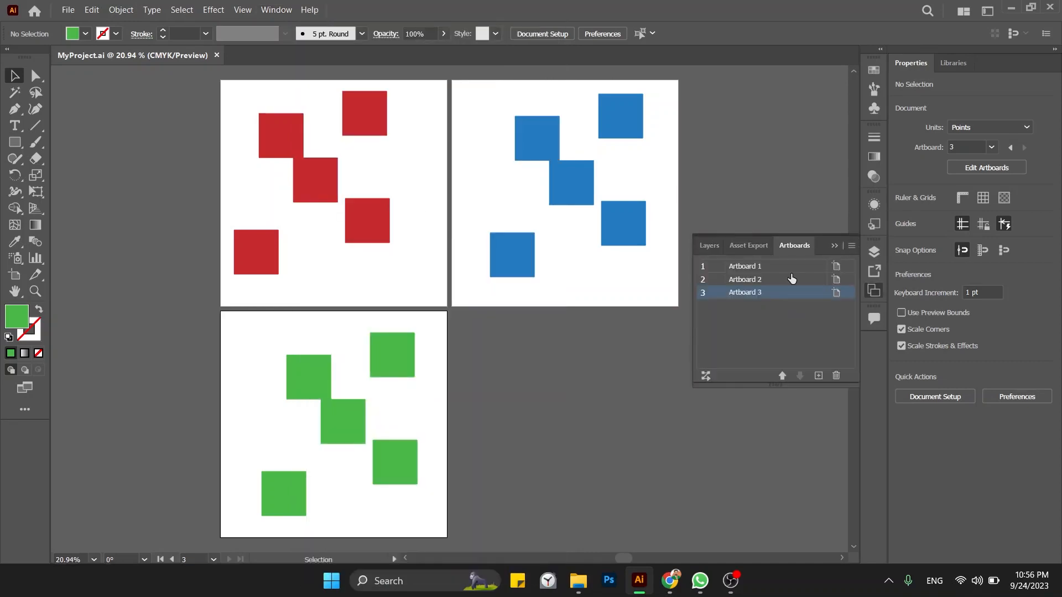
# Add a fourth artboard beside the green one and place a copy of the five green squares on it
pyautogui.click(818, 376)
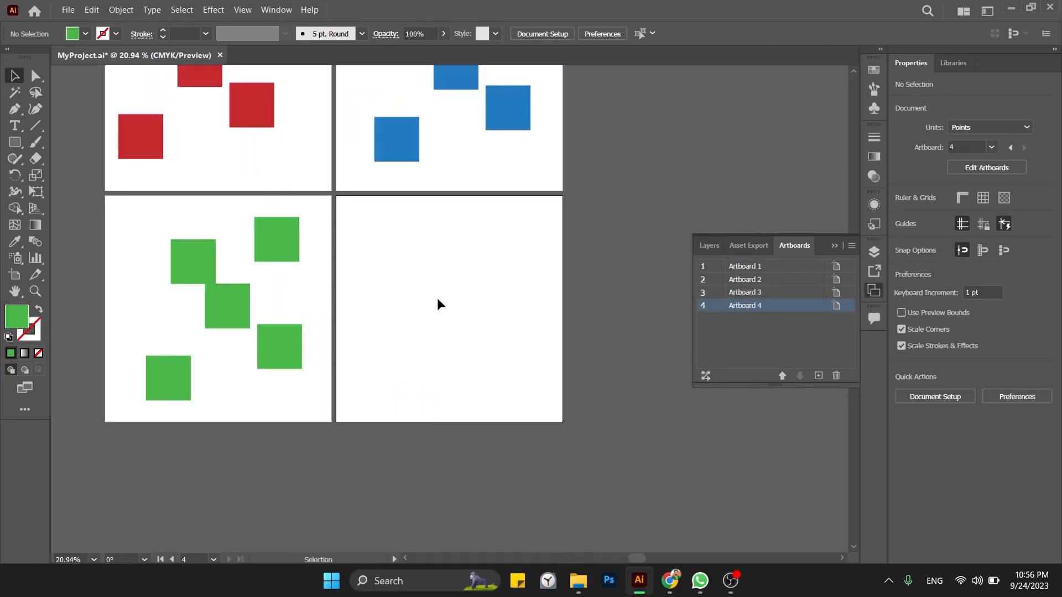
pyautogui.moveTo(330, 213); pyautogui.dragTo(393, 373)
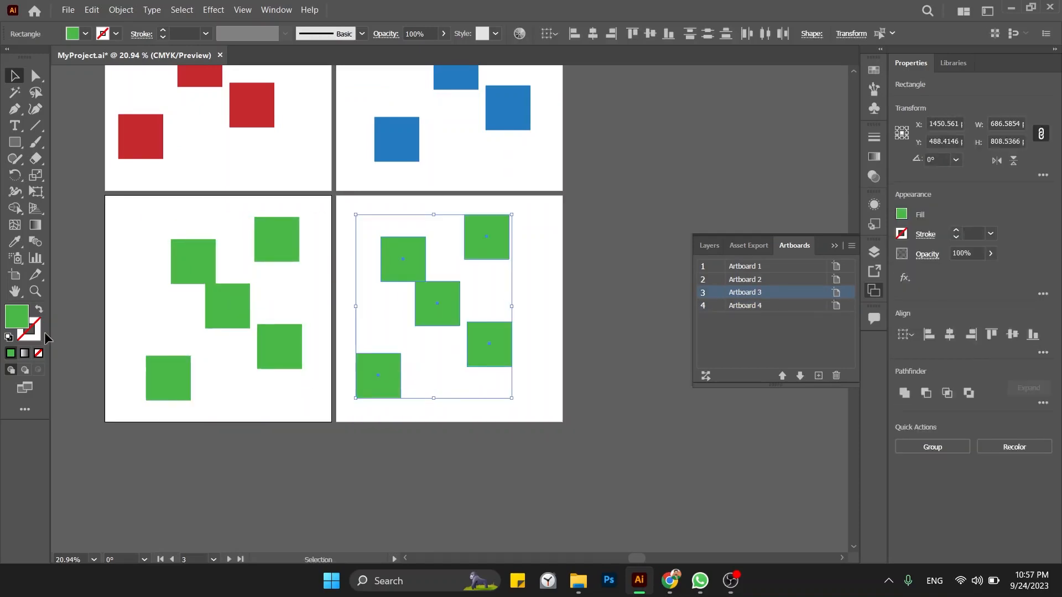
# Recolor the five copied squares on the new artboard with a yellow-green fill and deselect them
pyautogui.doubleClick(10, 314)
pyautogui.moveTo(281, 386); pyautogui.dragTo(283, 411)
pyautogui.click(261, 275)
pyautogui.click(414, 277)
pyautogui.click(630, 353)
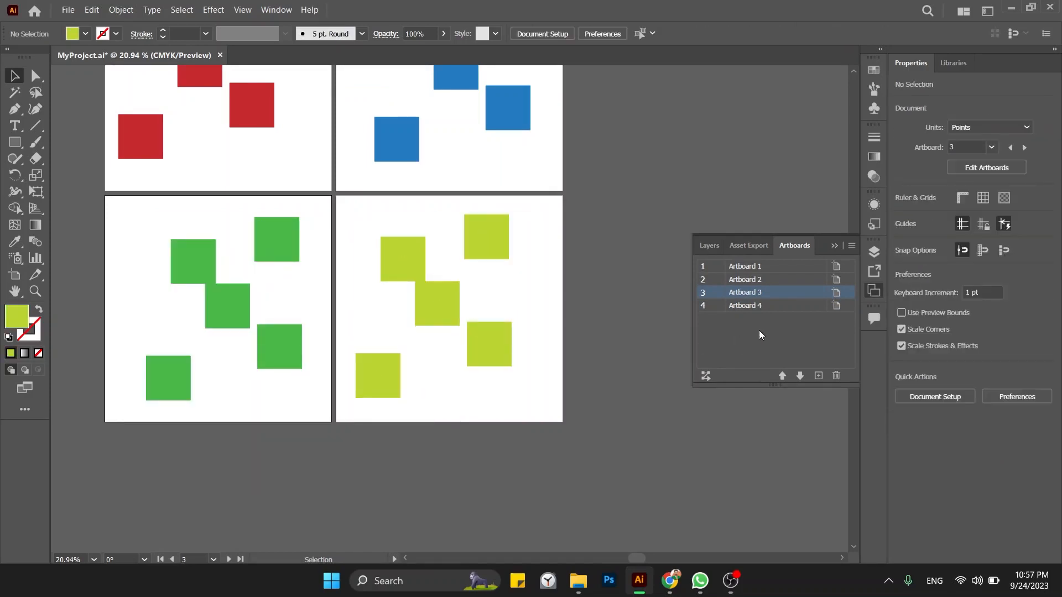
# Save the MyProject document with its four artboards
pyautogui.moveTo(530, 241); pyautogui.dragTo(559, 287)
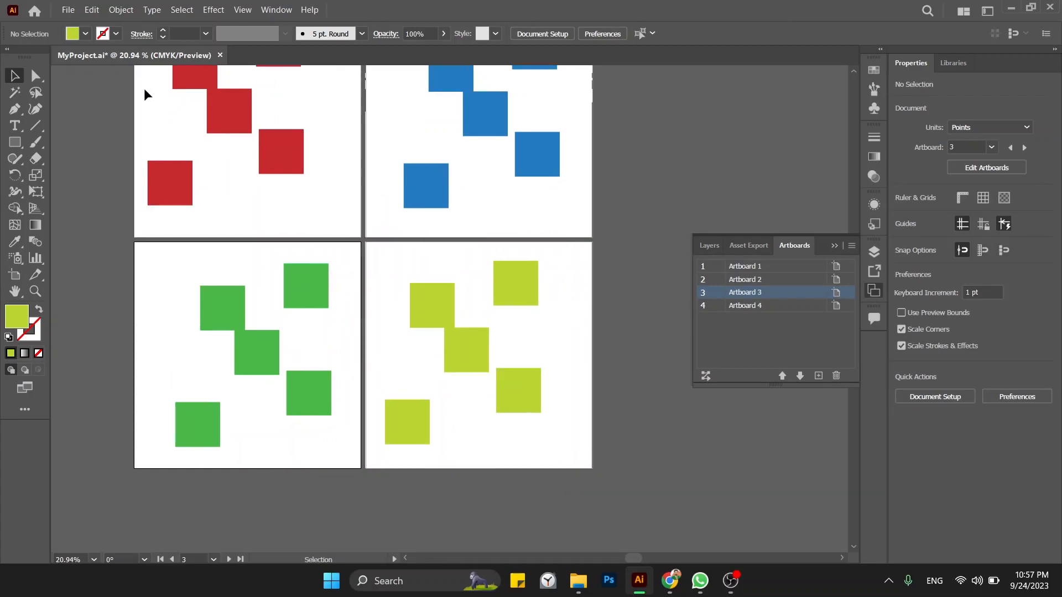
pyautogui.click(67, 10)
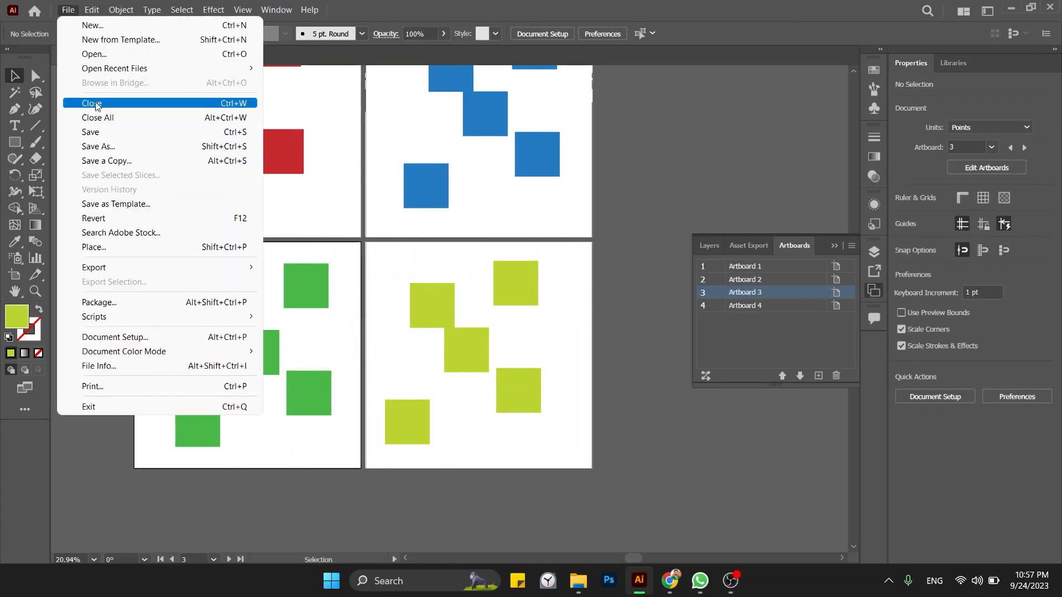
pyautogui.click(107, 132)
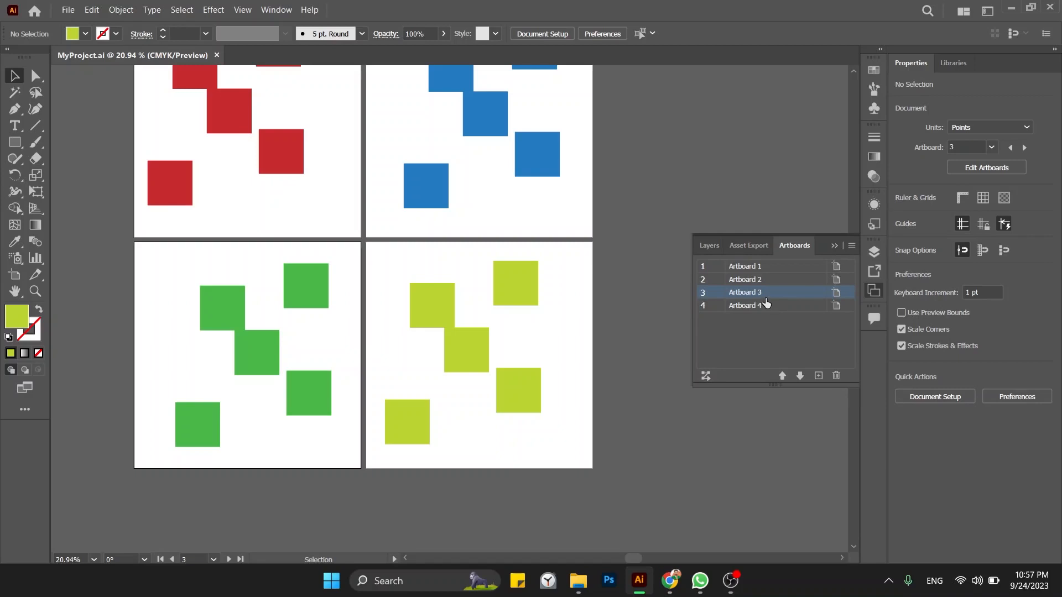
# Try deleting Artboard 3 and its leftover green squares, and undo both deletions
pyautogui.click(828, 375)
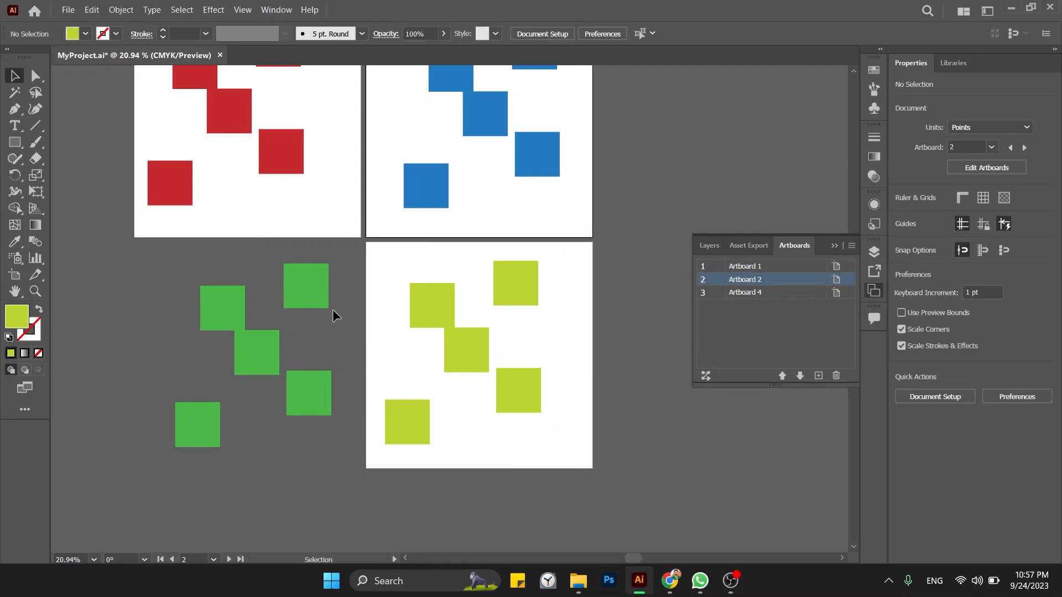
pyautogui.click(184, 427)
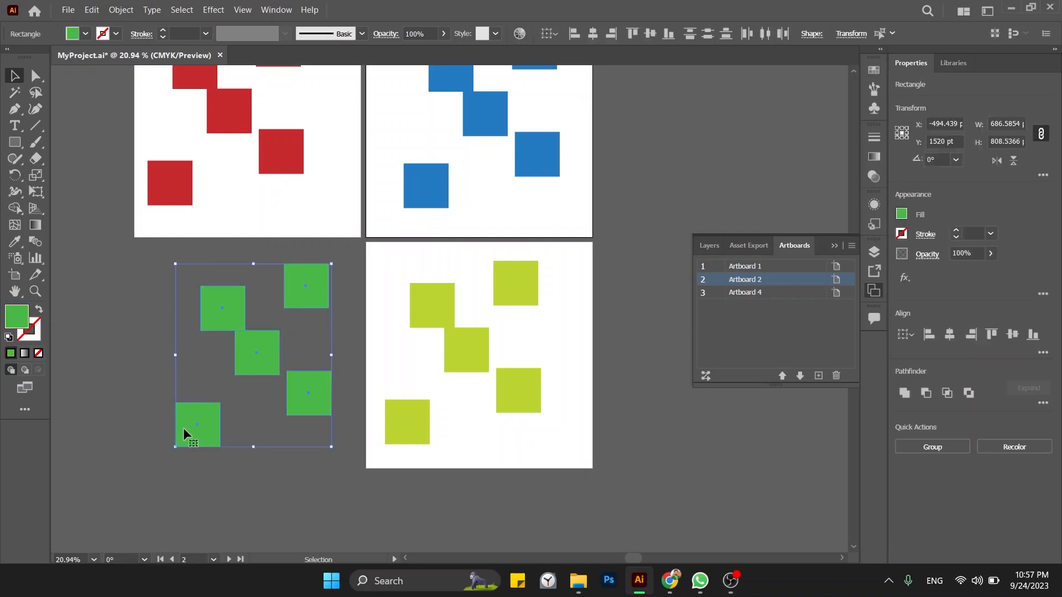
pyautogui.press('Delete')
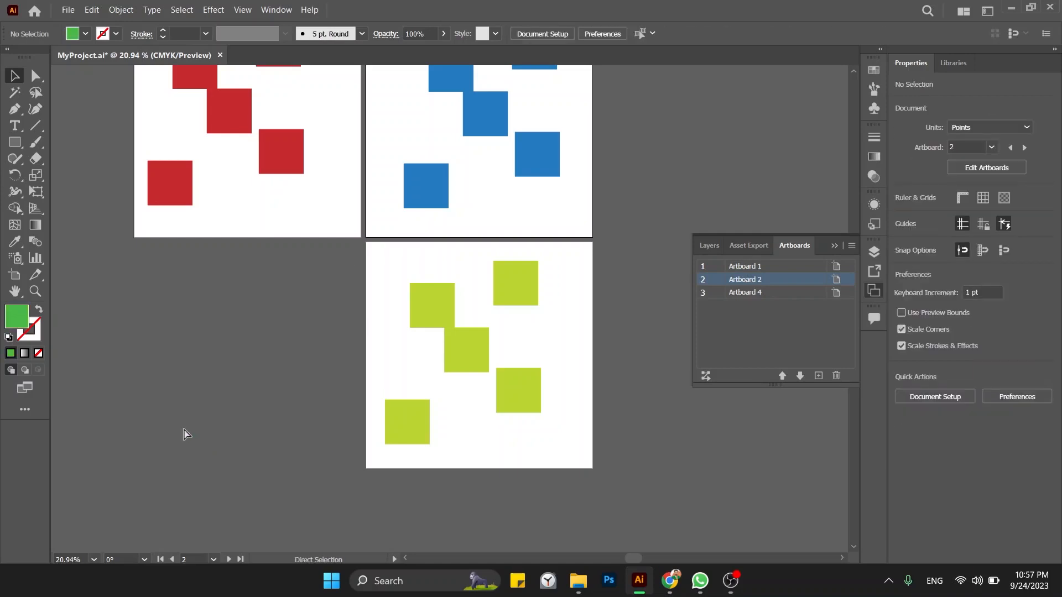
pyautogui.hotkey('ctrl', 'z')
pyautogui.hotkey('ctrl', 'z')
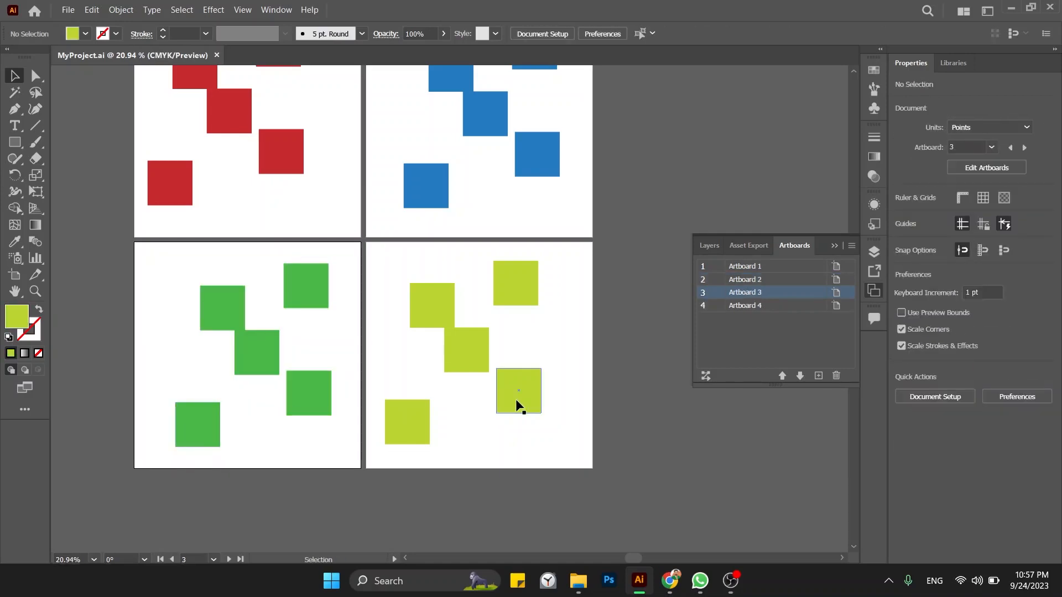
# Try deleting Artboard 4 and its leftover yellow-green squares, and undo both deletions
pyautogui.click(785, 306)
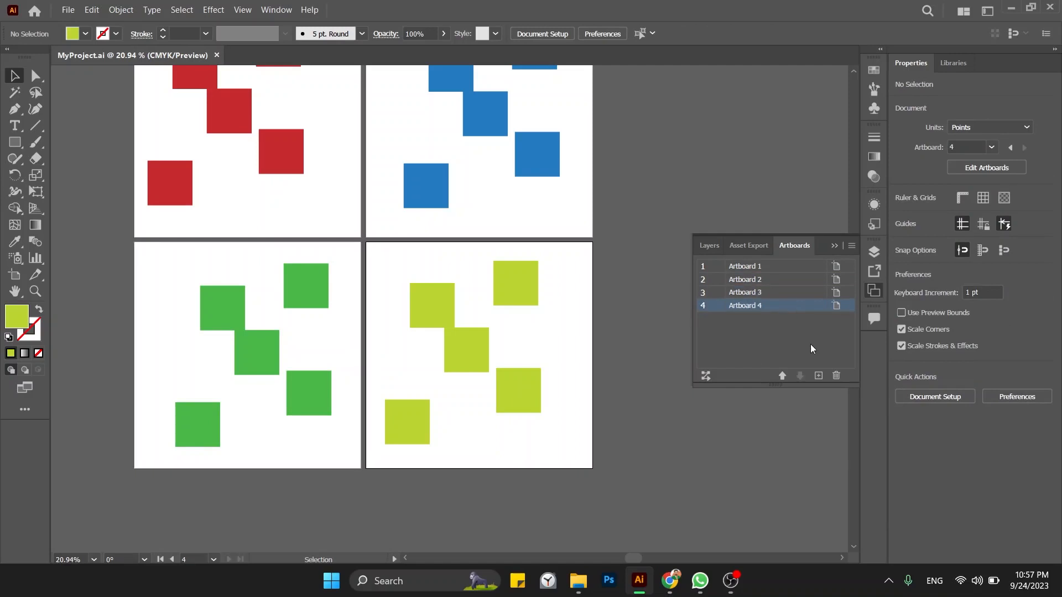
pyautogui.click(836, 376)
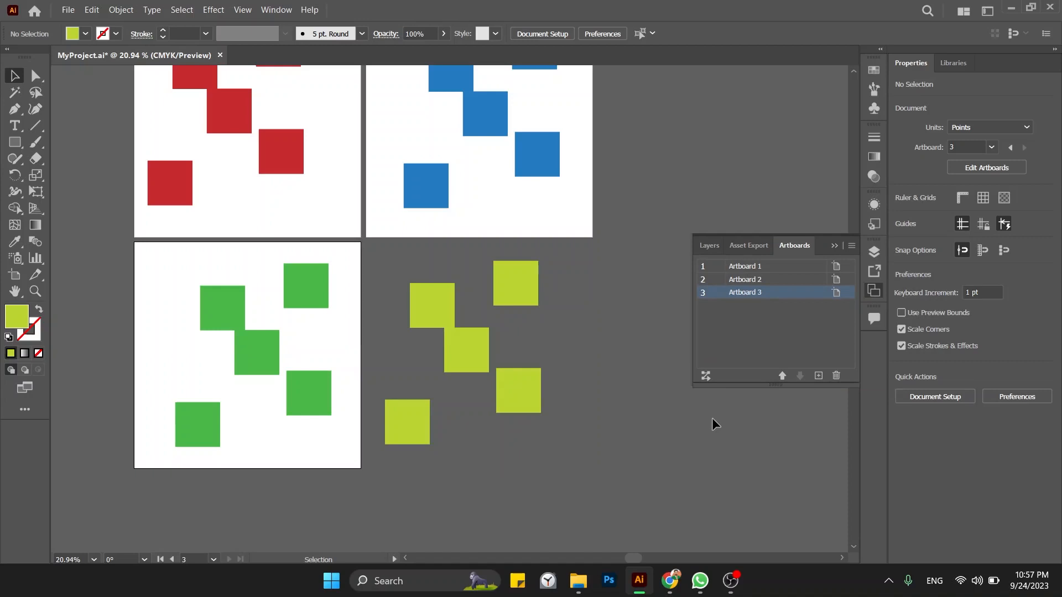
pyautogui.moveTo(569, 304); pyautogui.dragTo(424, 450)
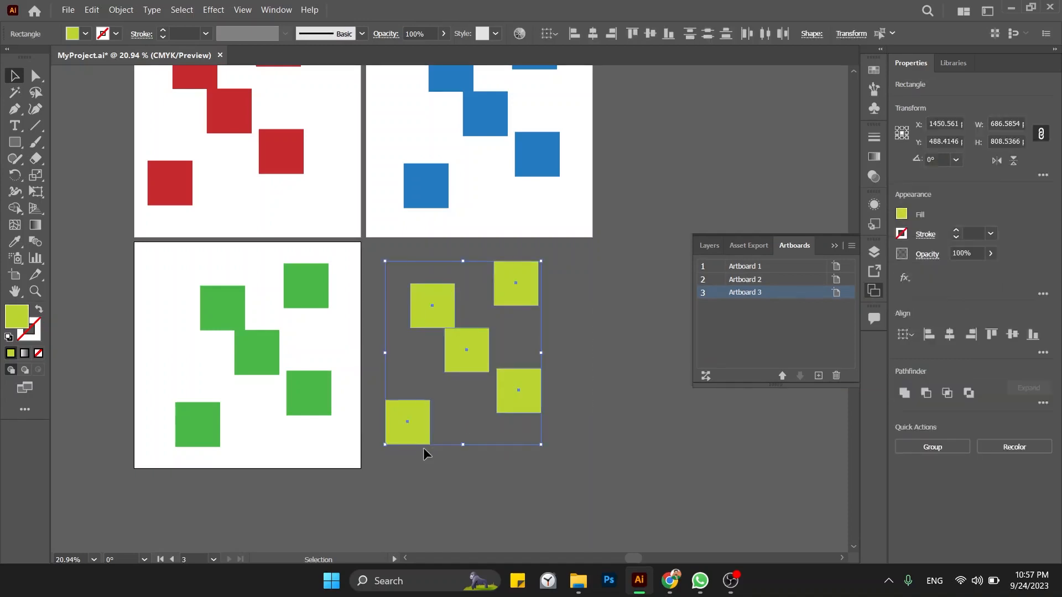
pyautogui.press('Delete')
pyautogui.hotkey('ctrl', 'z')
pyautogui.hotkey('ctrl', 'z')
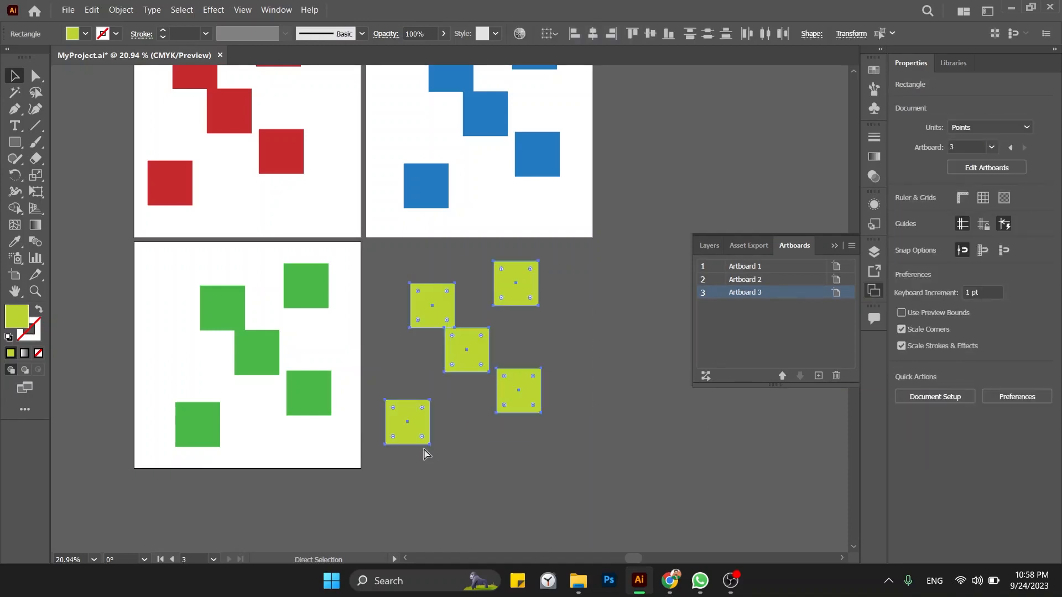
# Save the document with all four artboards restored
pyautogui.hotkey('ctrl', 's')
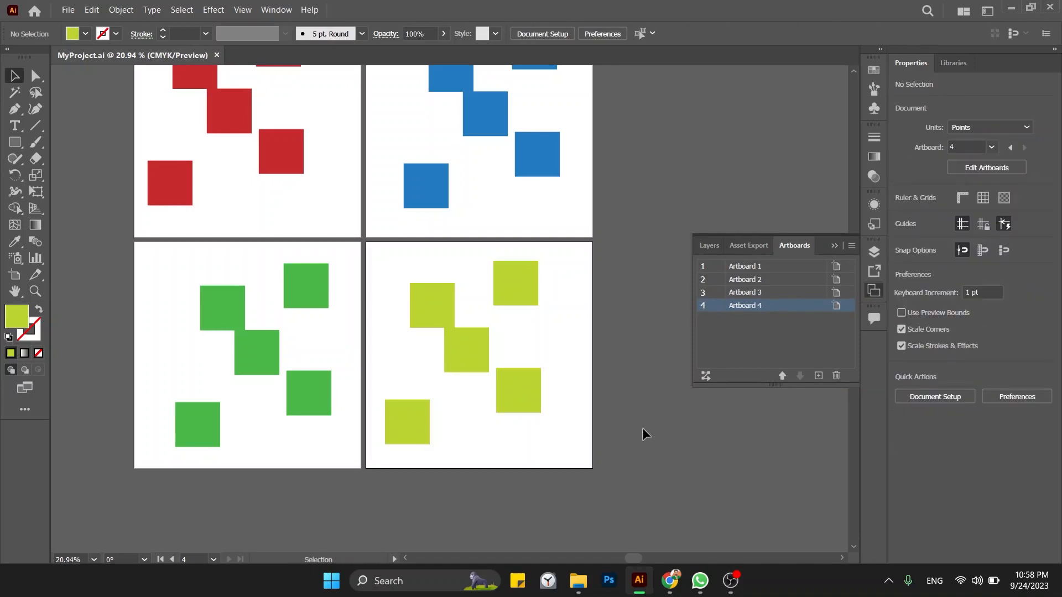
# Move Artboard 4 one place up in the artboard order, ahead of Artboard 3
pyautogui.doubleClick(753, 305)
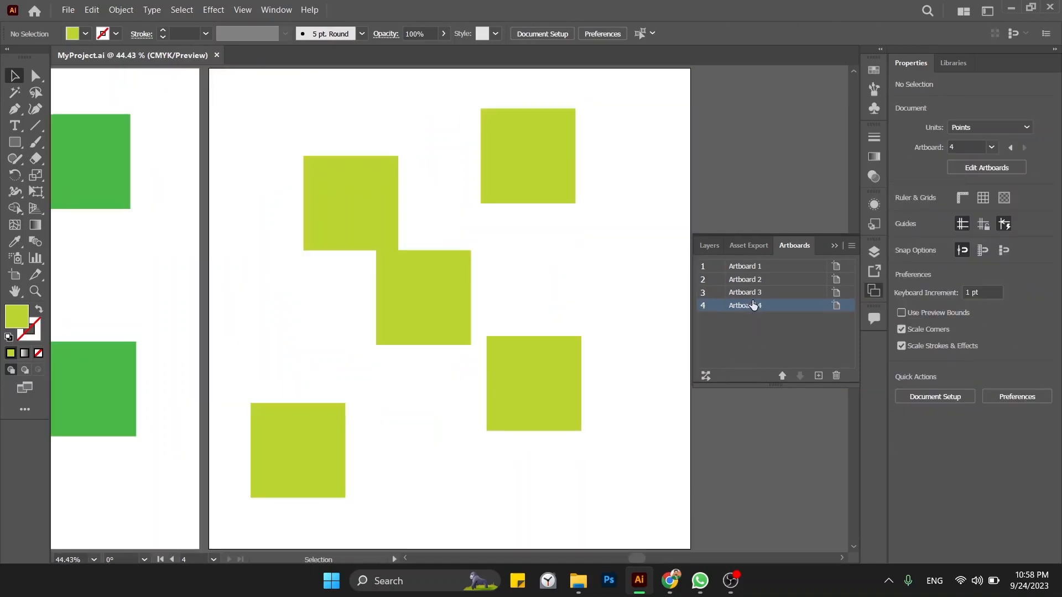
pyautogui.hotkey('ctrl', '-')
pyautogui.hotkey('ctrl', '-')
pyautogui.hotkey('ctrl', '-')
pyautogui.hotkey('ctrl', '-')
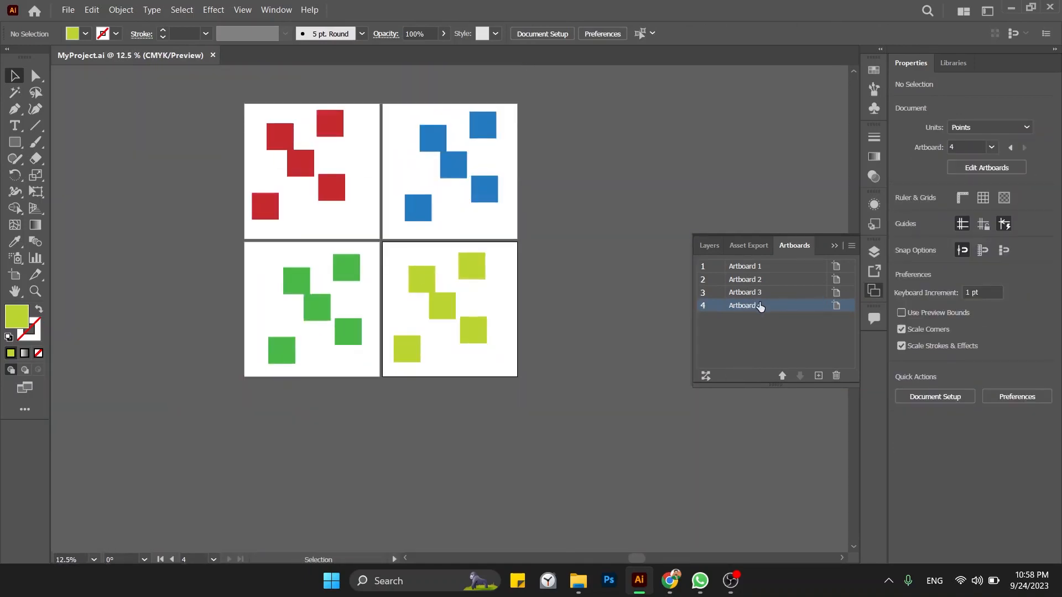
pyautogui.click(782, 377)
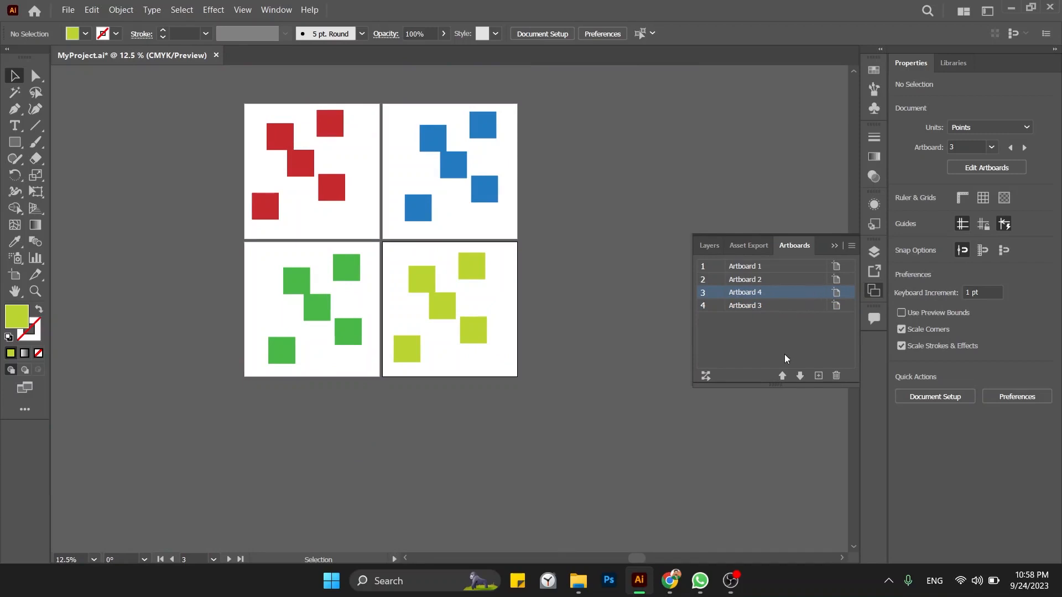
# Move Artboard 4 back down to fourth place in the artboard order and add two empty artboards after it
pyautogui.click(799, 376)
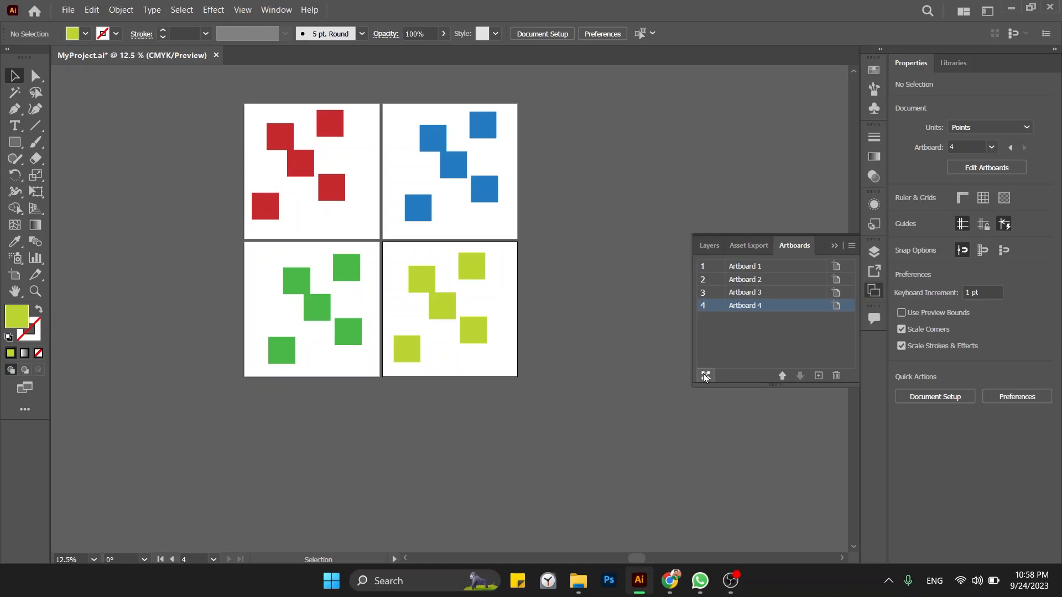
pyautogui.click(818, 375)
pyautogui.click(819, 376)
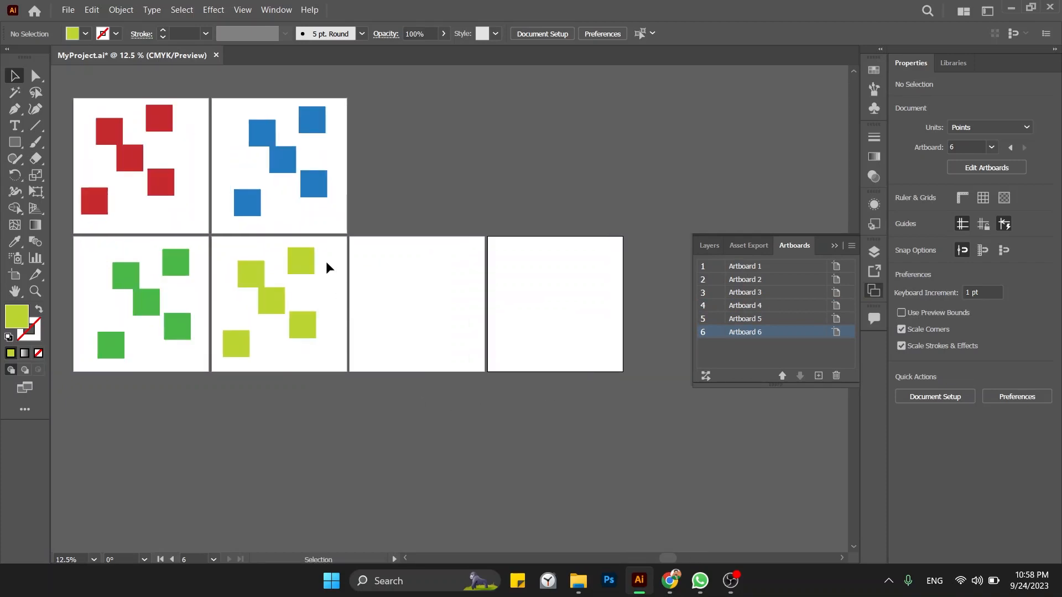
# Copy the five yellow-green squares onto Artboard 5 and fill the copies with violet-blue 4A11EA
pyautogui.moveTo(326, 263); pyautogui.dragTo(241, 340)
pyautogui.moveTo(241, 340); pyautogui.dragTo(381, 340)
pyautogui.doubleClick(25, 320)
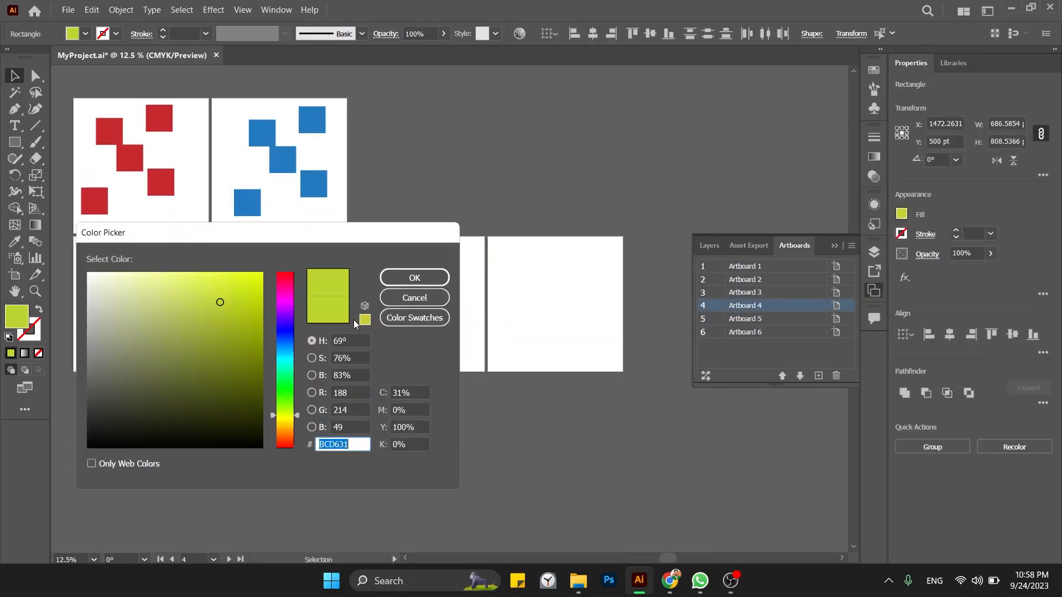
pyautogui.moveTo(287, 361); pyautogui.dragTo(280, 322)
pyautogui.click(254, 288)
pyautogui.click(414, 277)
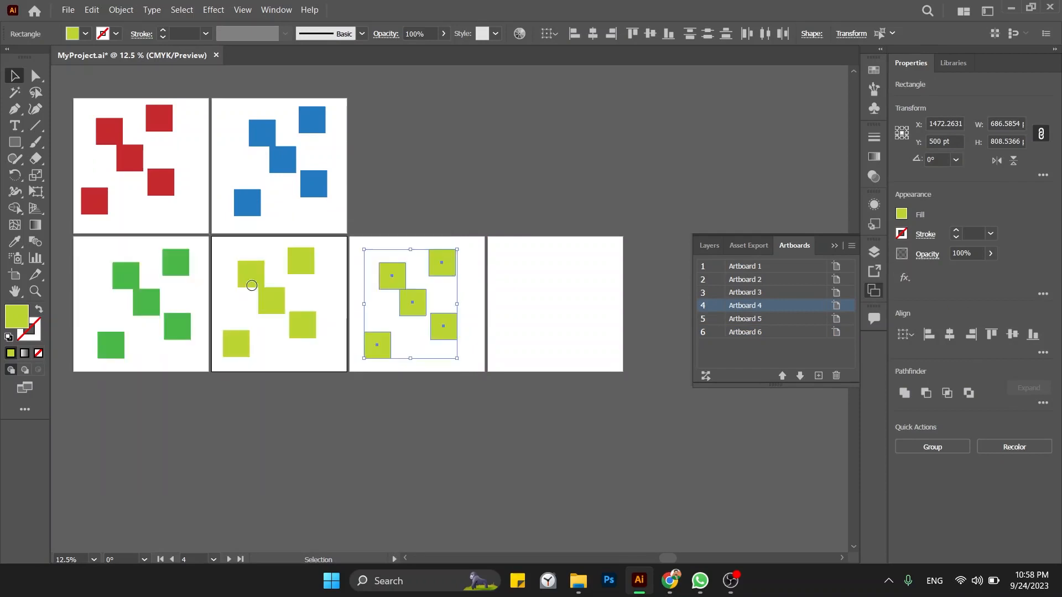
# Copy the five violet-blue squares onto Artboard 6 and fill the copies with cyan 13E3E8
pyautogui.moveTo(445, 310); pyautogui.dragTo(583, 311)
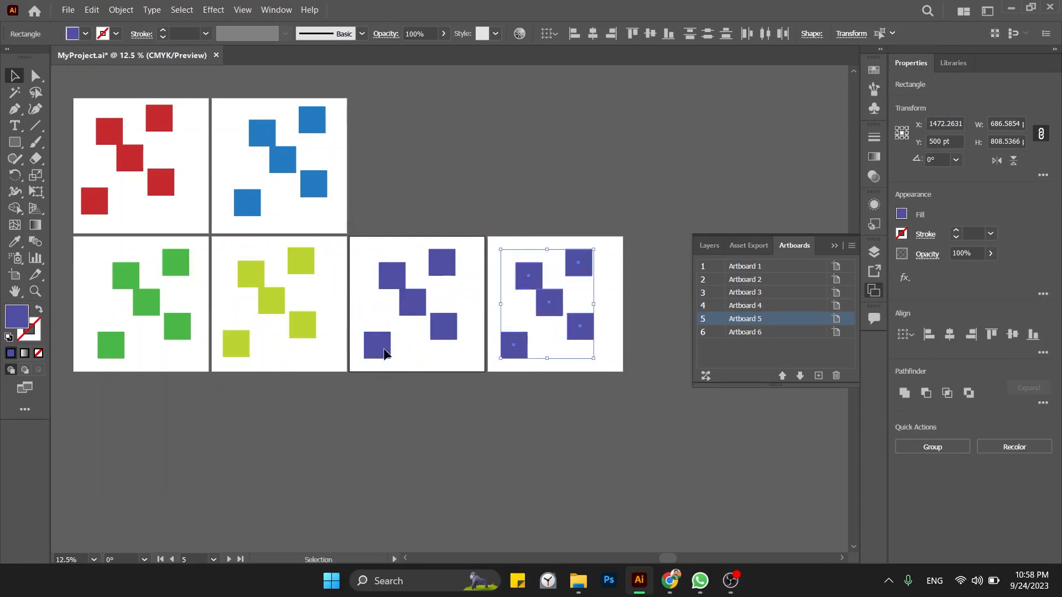
pyautogui.doubleClick(12, 319)
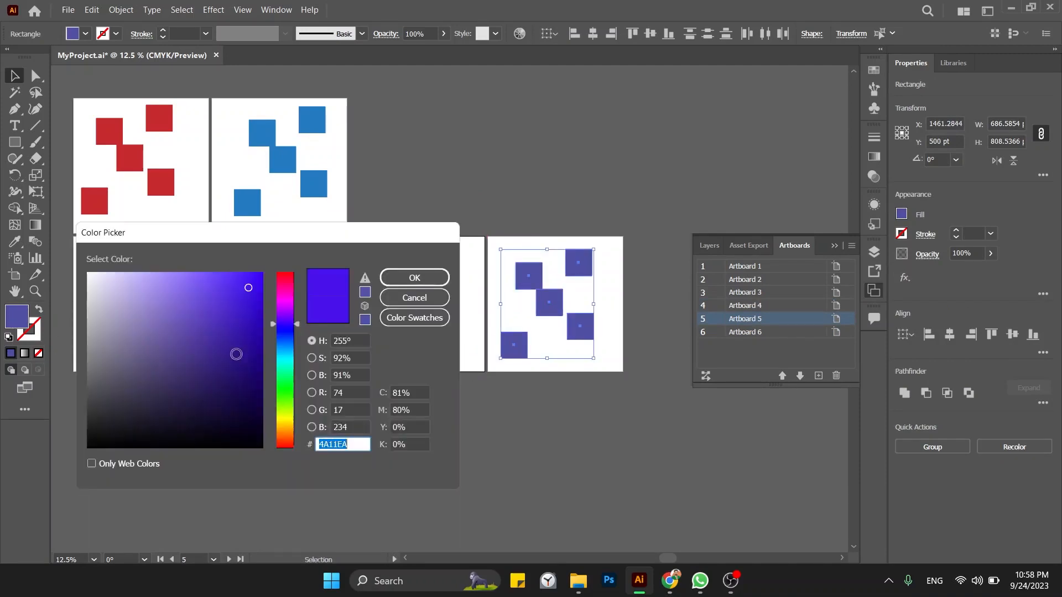
pyautogui.moveTo(280, 397); pyautogui.dragTo(272, 362)
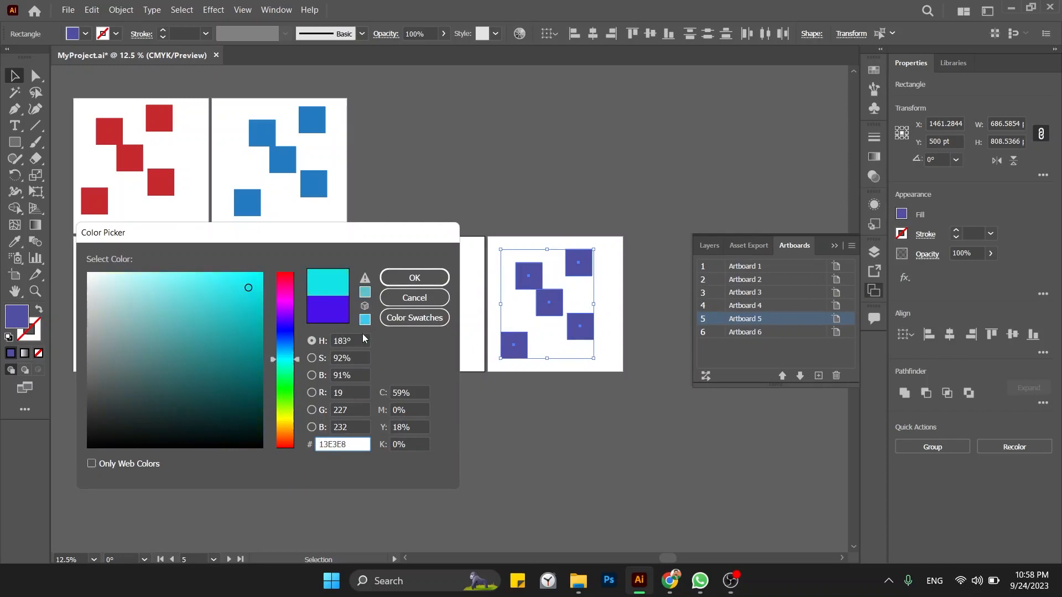
pyautogui.click(414, 277)
pyautogui.click(478, 195)
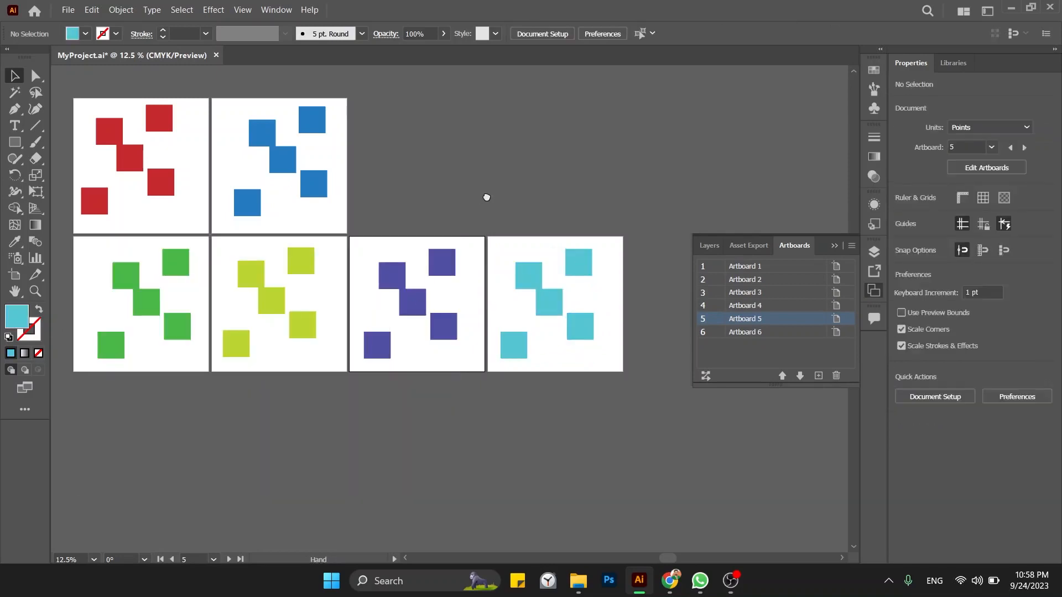
pyautogui.moveTo(486, 197); pyautogui.dragTo(552, 199)
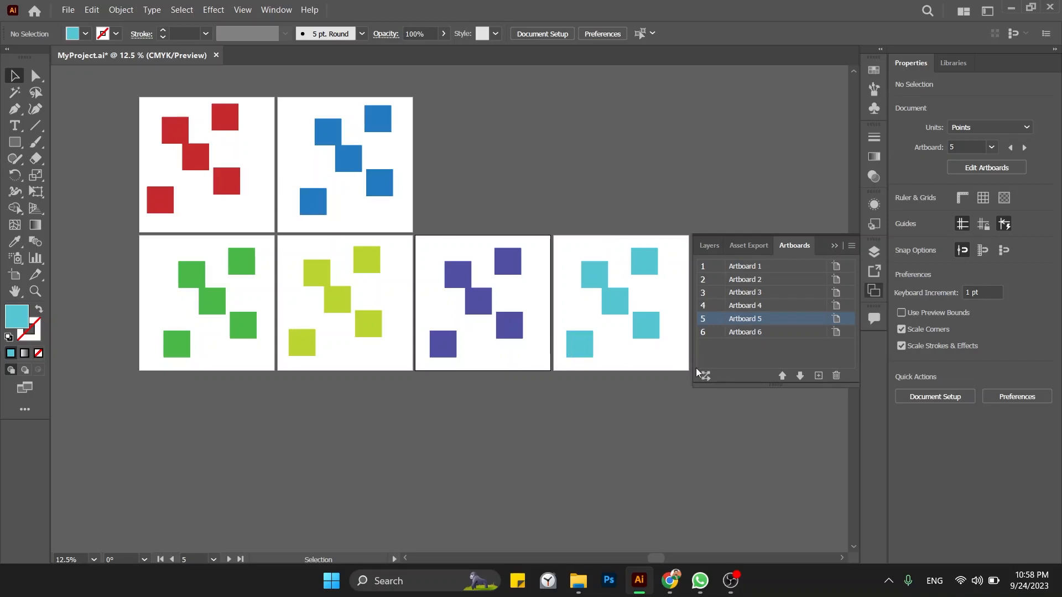
# Rearrange all six artboards into 1 column with 20 pt spacing, moving the artwork with them
pyautogui.click(710, 376)
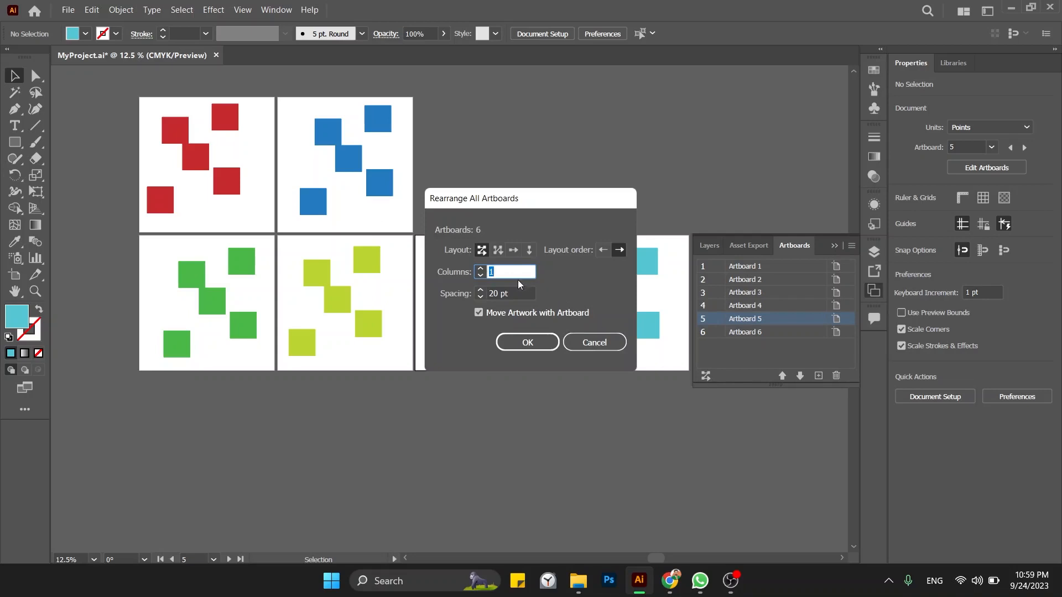
pyautogui.moveTo(513, 275); pyautogui.dragTo(475, 276)
pyautogui.click(529, 342)
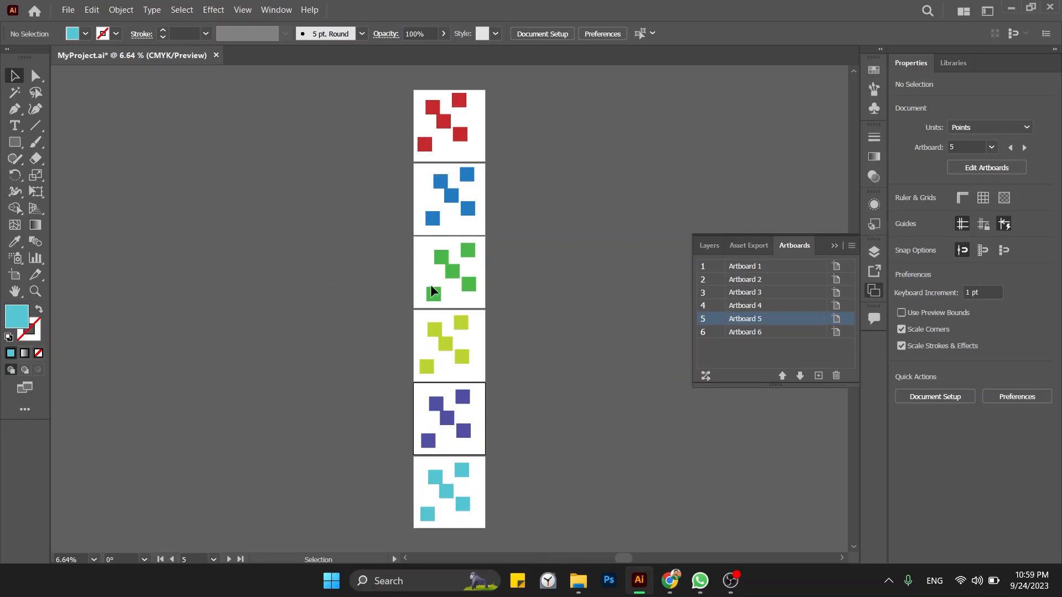
pyautogui.click(441, 261)
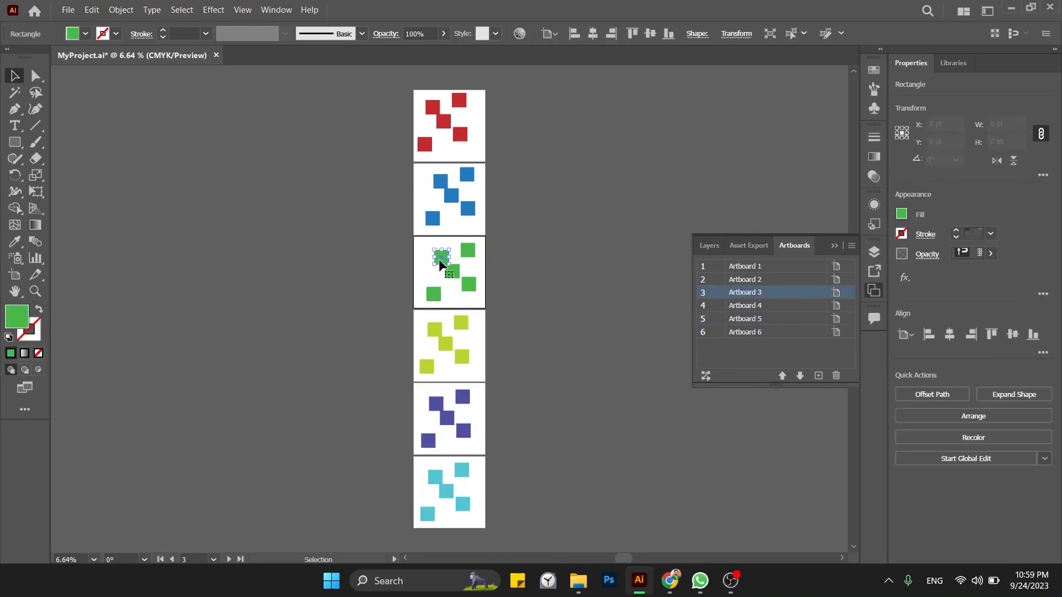
pyautogui.click(519, 255)
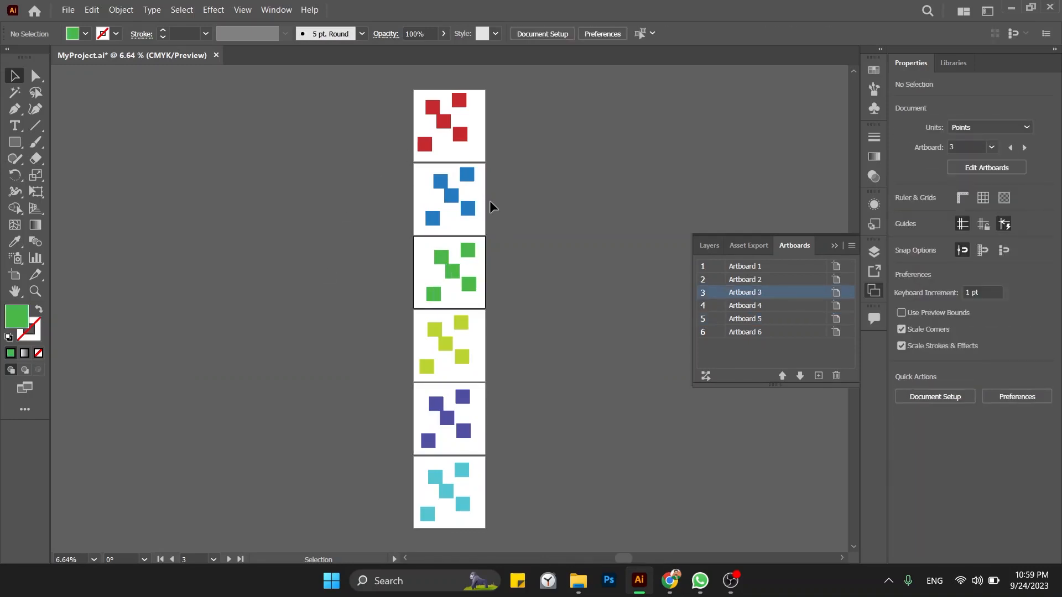
pyautogui.moveTo(491, 190); pyautogui.dragTo(408, 212)
pyautogui.moveTo(518, 253); pyautogui.dragTo(376, 296)
pyautogui.moveTo(506, 328); pyautogui.dragTo(435, 344)
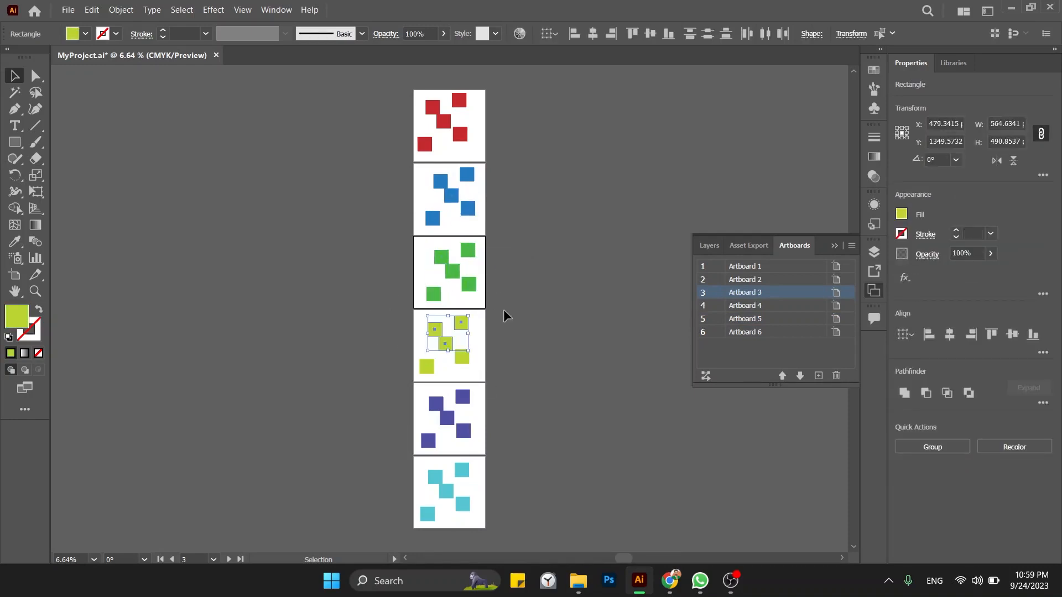
pyautogui.click(539, 332)
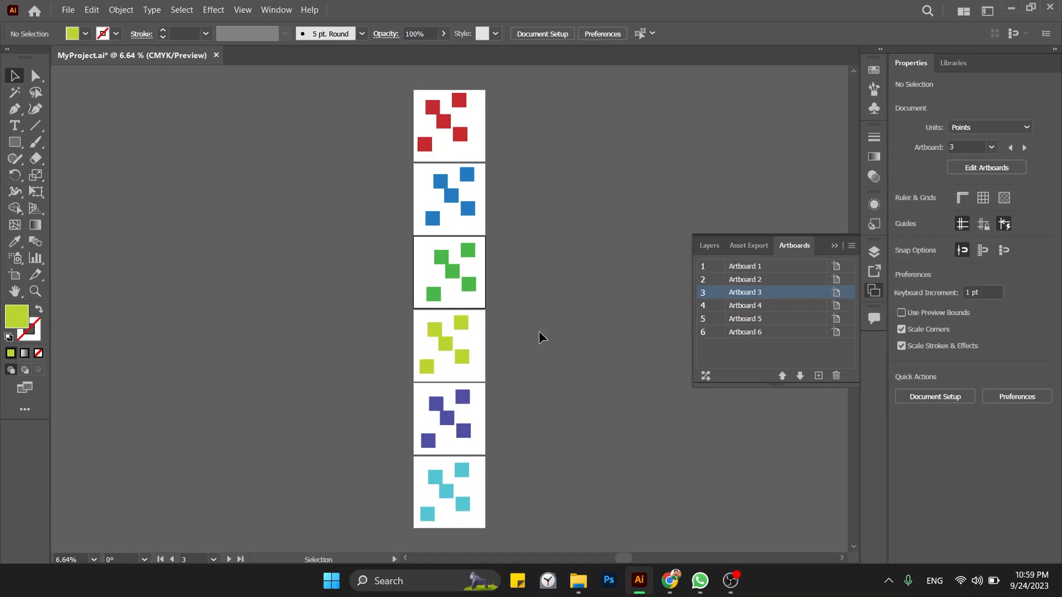
# Rearrange all artboards into 2 columns, keeping the artwork on its artboards
pyautogui.click(704, 376)
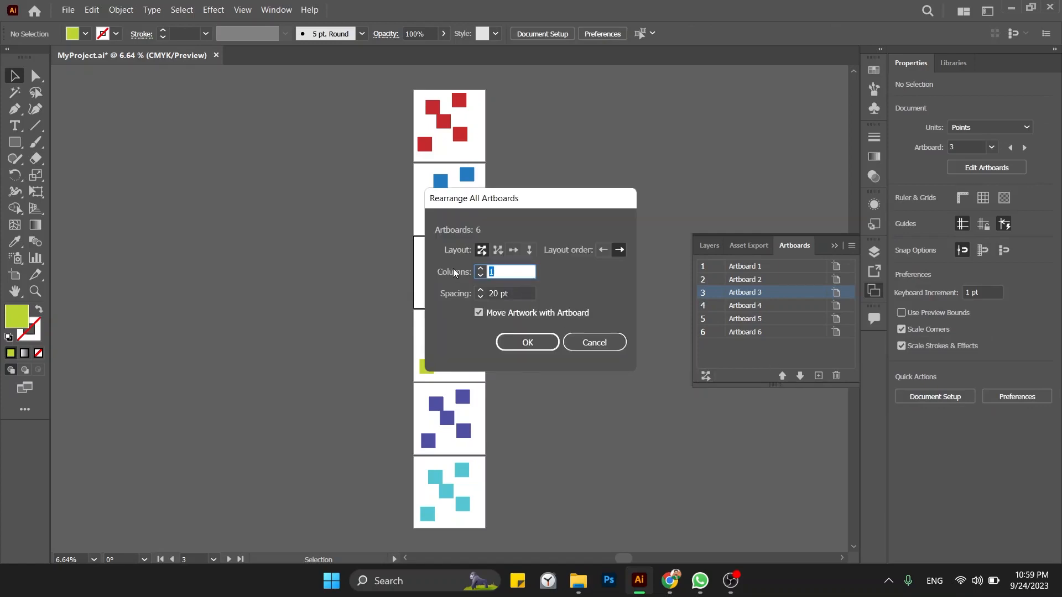
pyautogui.write('2')
pyautogui.click(539, 339)
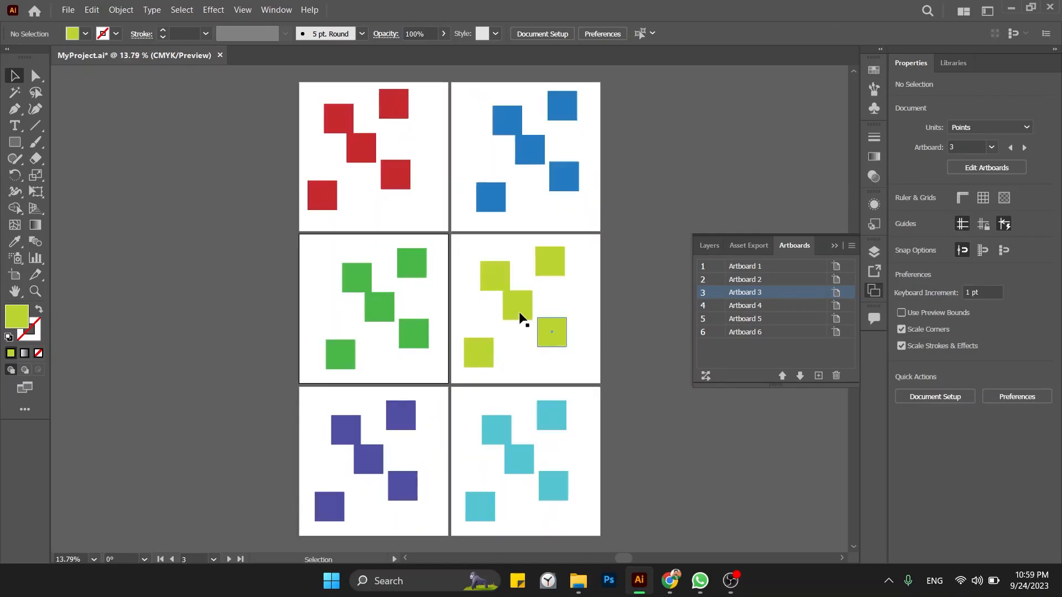
# Rearrange all artboards into 3 columns with 20 pt spacing
pyautogui.click(705, 369)
pyautogui.write('3')
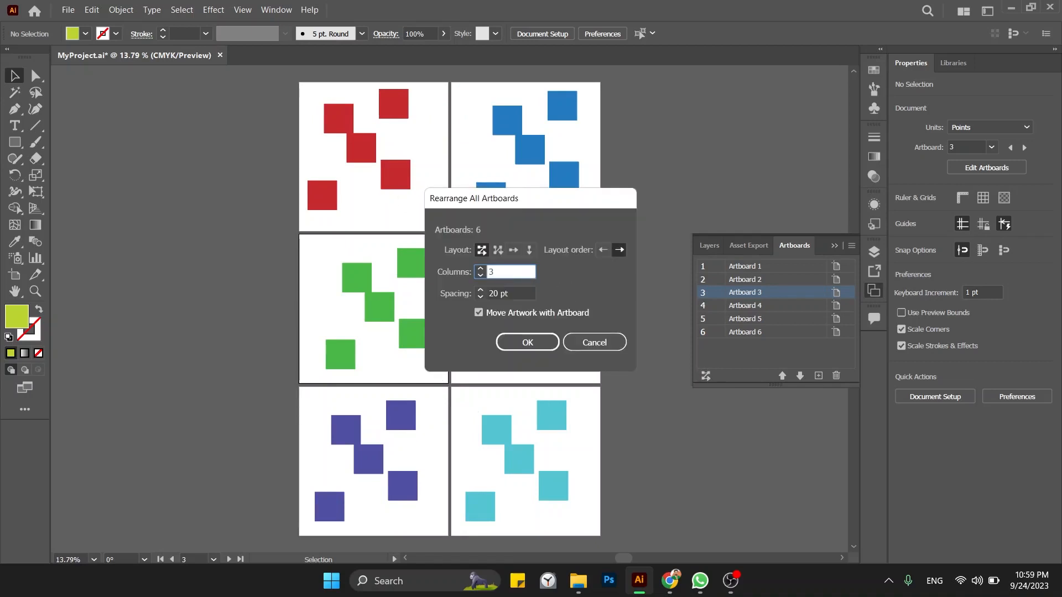
pyautogui.press('Return')
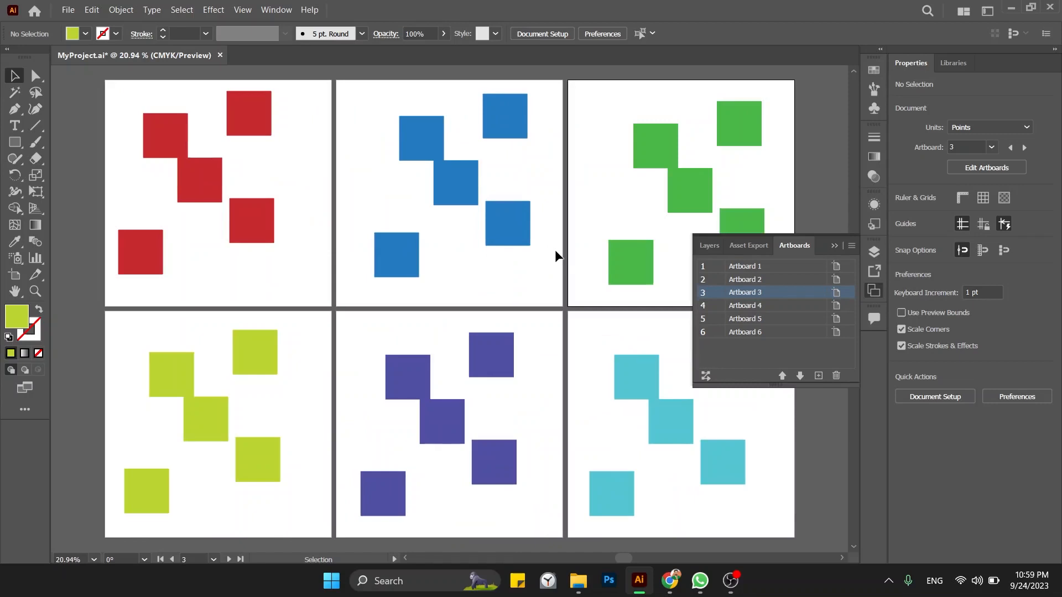
# Rearrange all artboards into 6 columns so that they form a single row, and look along the row
pyautogui.click(705, 376)
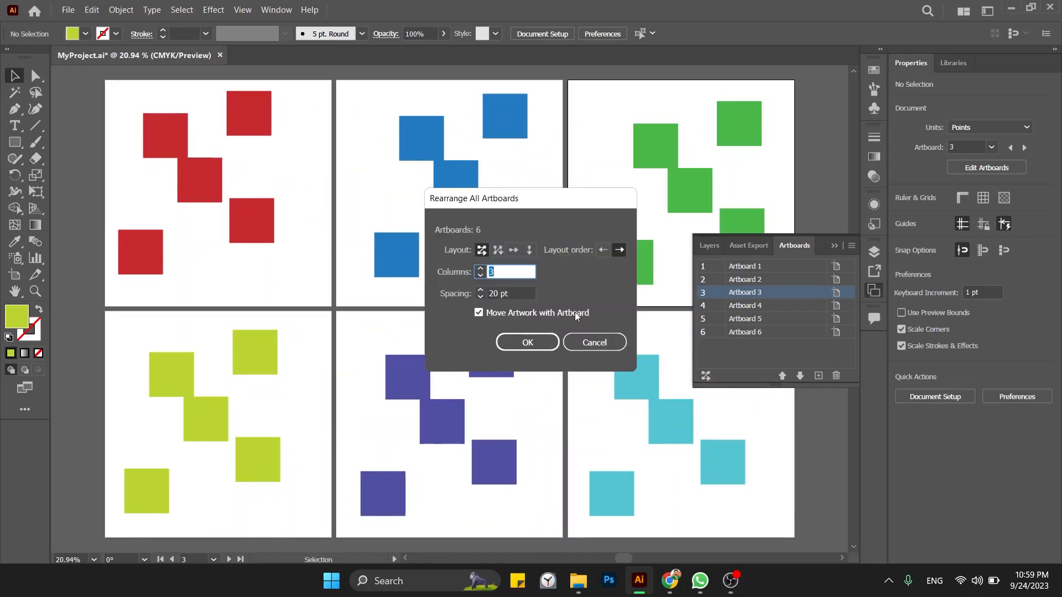
pyautogui.write('6')
pyautogui.click(525, 340)
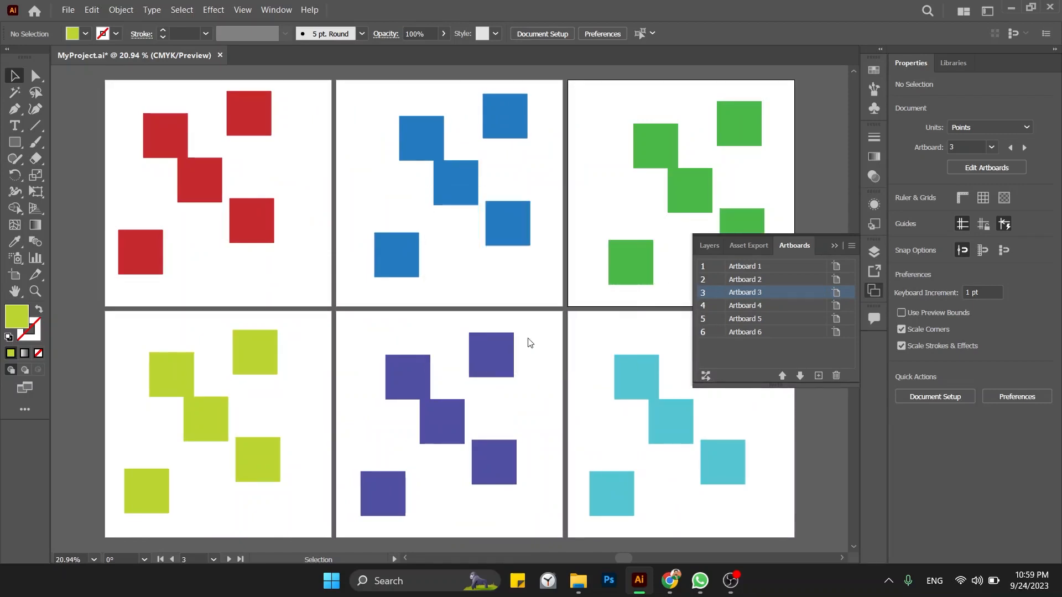
pyautogui.moveTo(513, 342); pyautogui.dragTo(374, 357)
pyautogui.moveTo(477, 389); pyautogui.dragTo(336, 380)
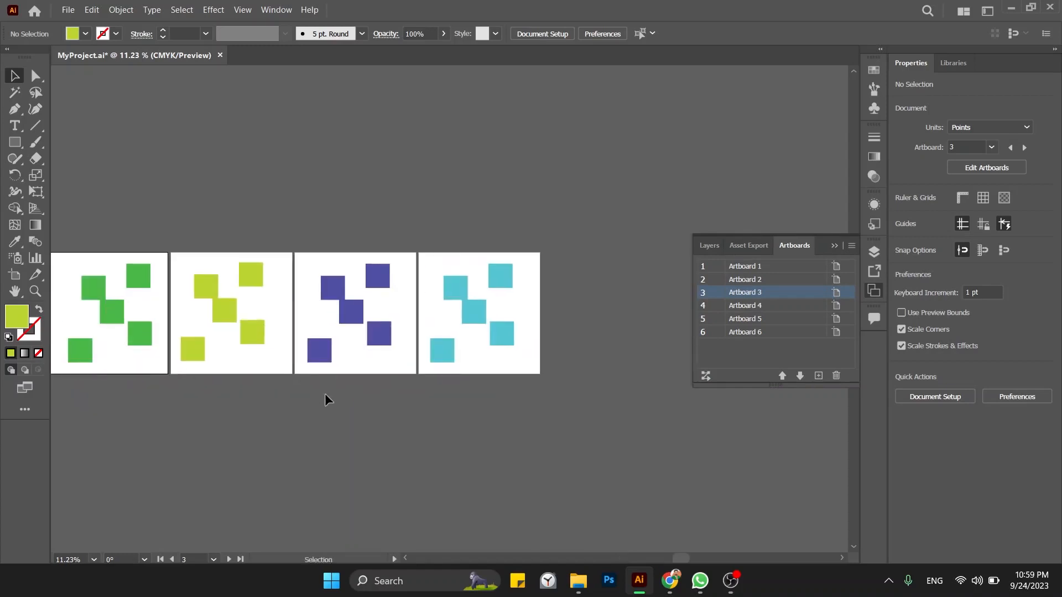
pyautogui.moveTo(222, 403); pyautogui.dragTo(472, 386)
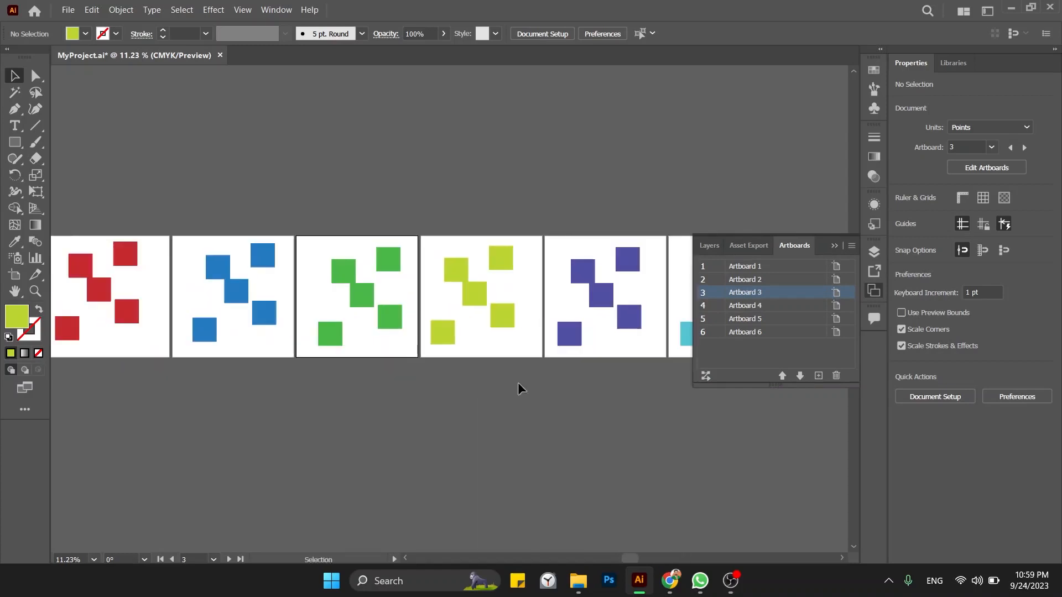
# Try adding an artboard with Artboard 3 active, and undo the addition
pyautogui.click(818, 375)
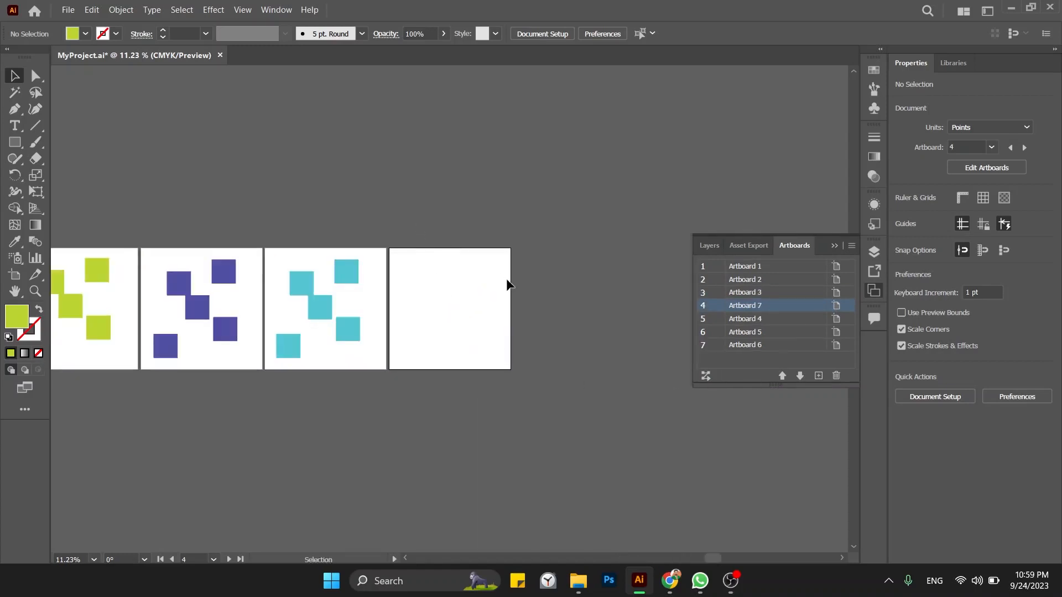
pyautogui.moveTo(357, 237); pyautogui.dragTo(293, 391)
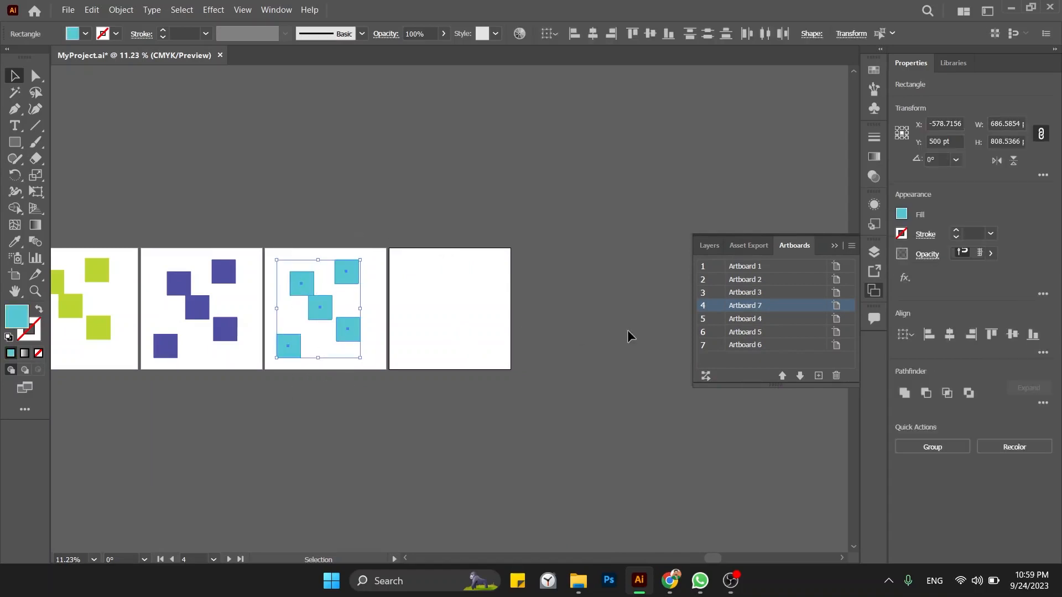
pyautogui.moveTo(409, 387); pyautogui.dragTo(548, 354)
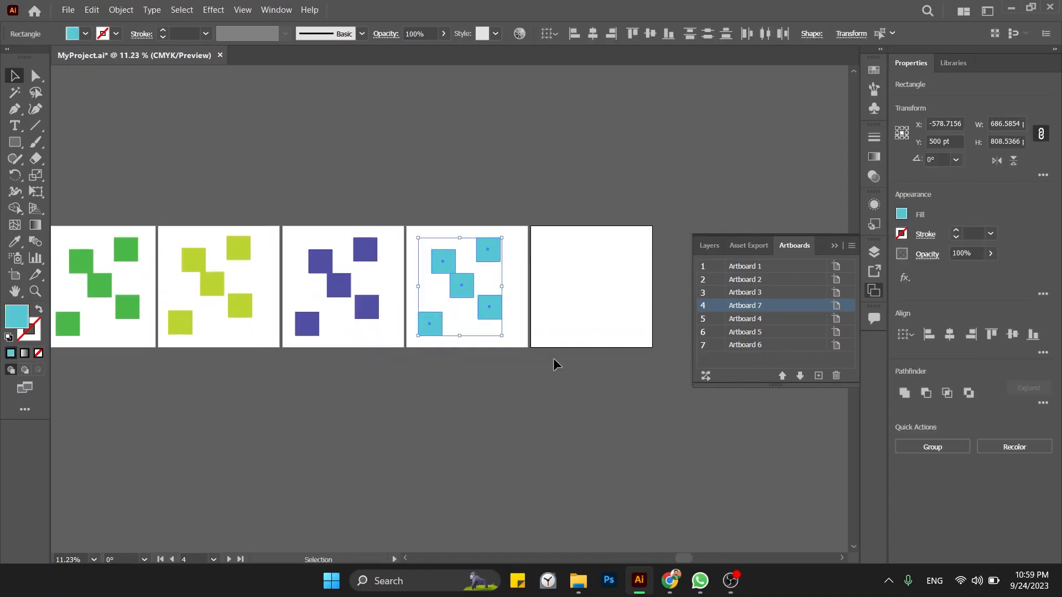
pyautogui.hotkey('ctrl', 'z')
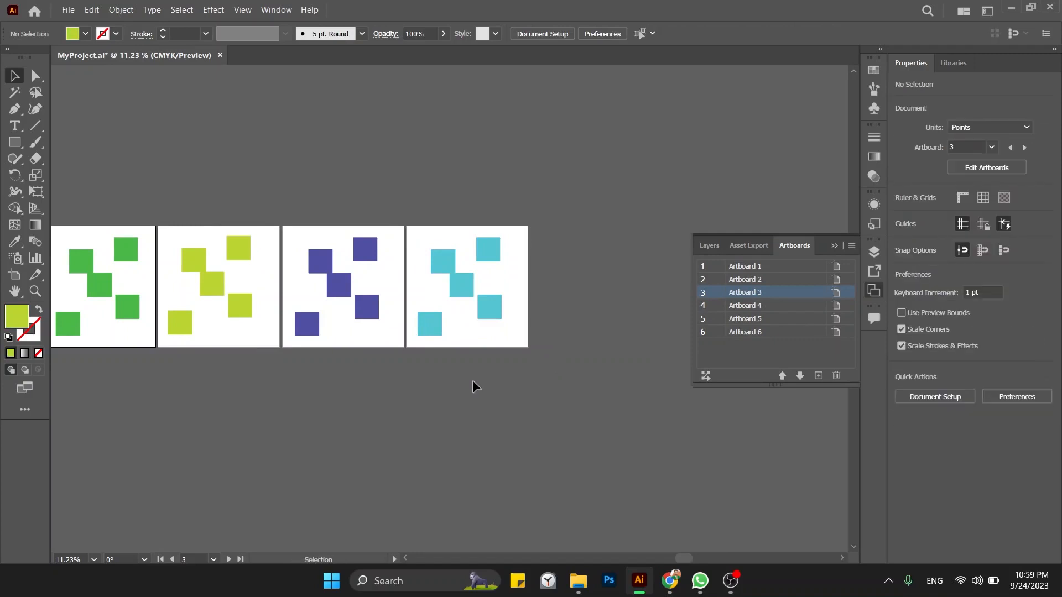
# Rearrange the single row of artboards into a 3-column grid together with its artwork
pyautogui.moveTo(473, 382); pyautogui.dragTo(595, 403)
pyautogui.click(706, 376)
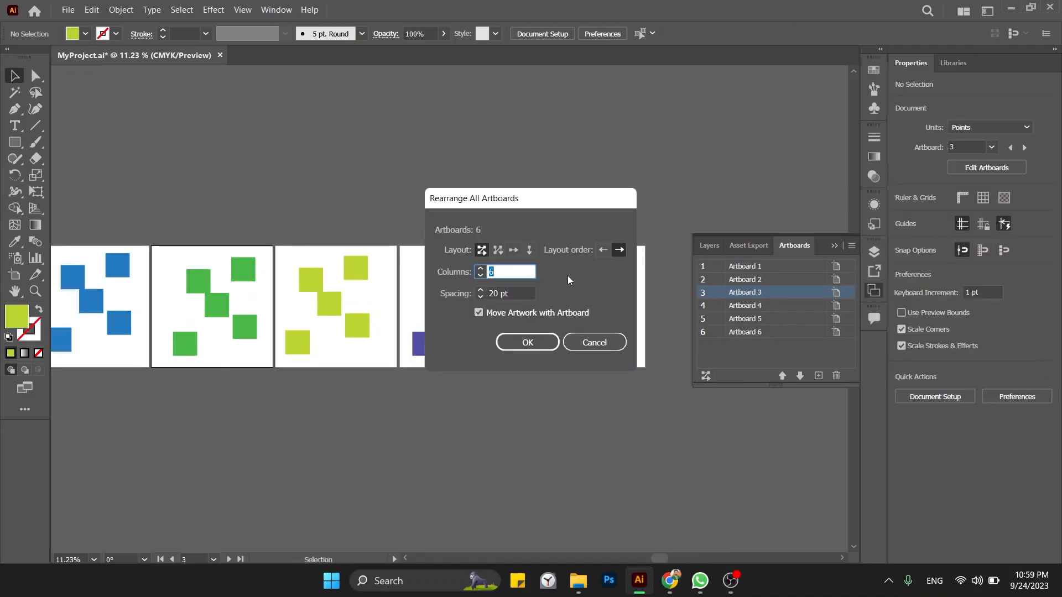
pyautogui.write('3')
pyautogui.press('Return')
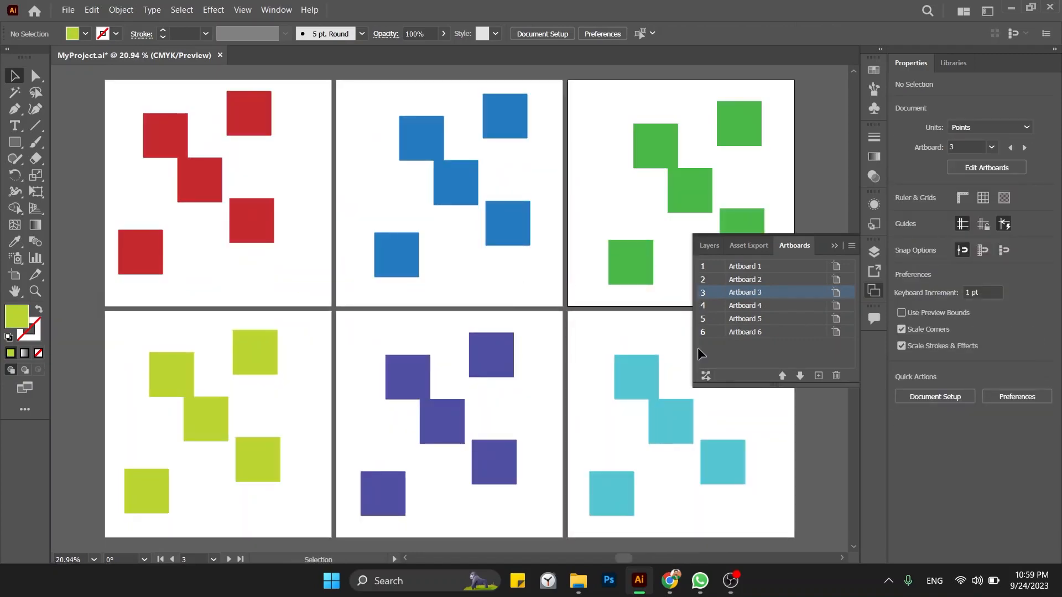
# Add an artboard after Artboard 3 in the 3-column grid and delete it again
pyautogui.click(819, 376)
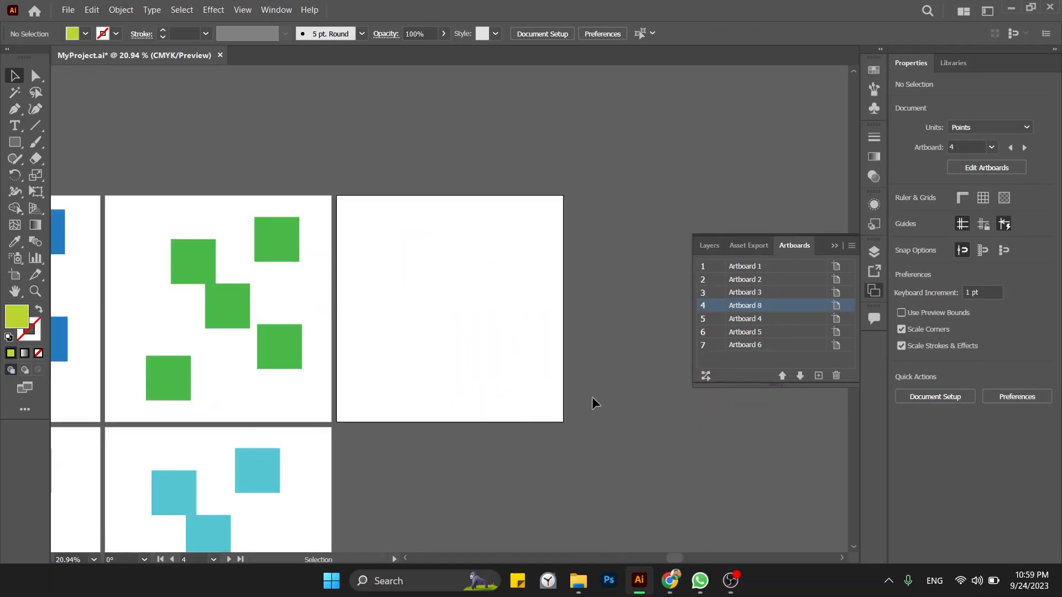
pyautogui.moveTo(592, 397); pyautogui.dragTo(556, 320)
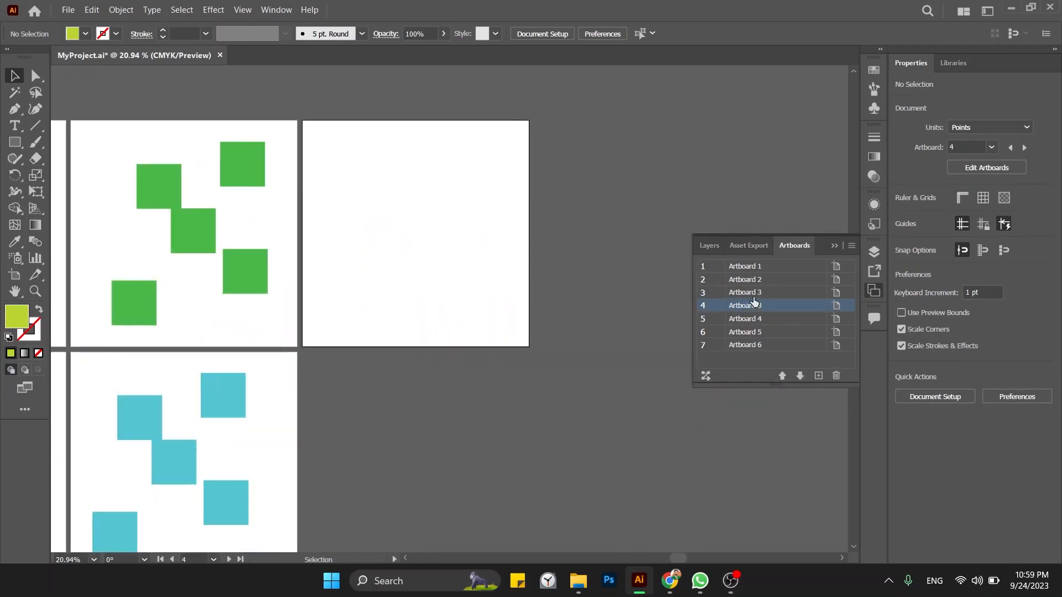
pyautogui.press('Delete')
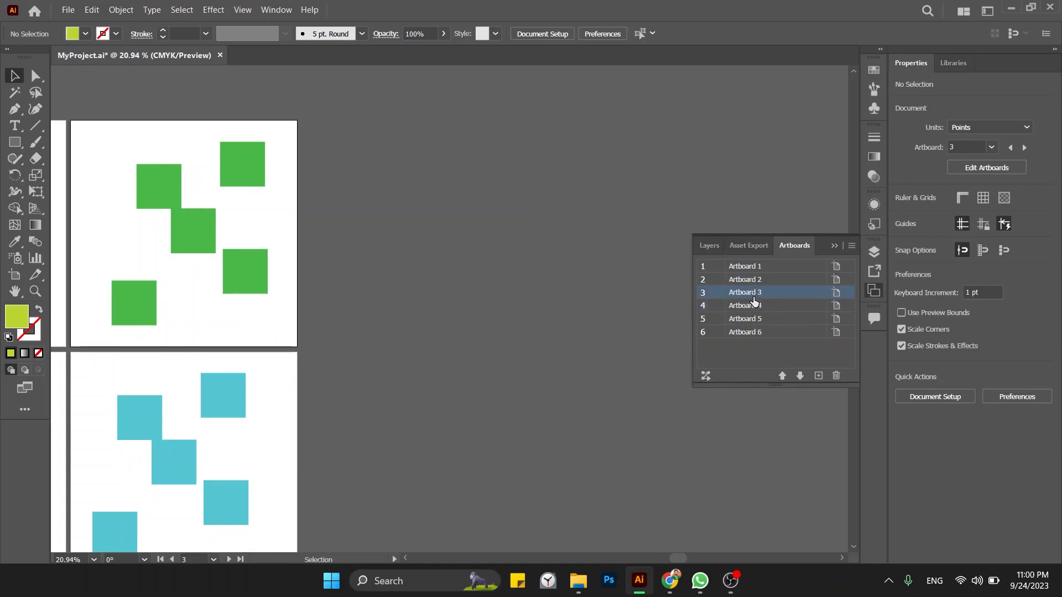
# Try adding an artboard after Artboard 6, and undo the addition
pyautogui.click(758, 332)
pyautogui.click(818, 376)
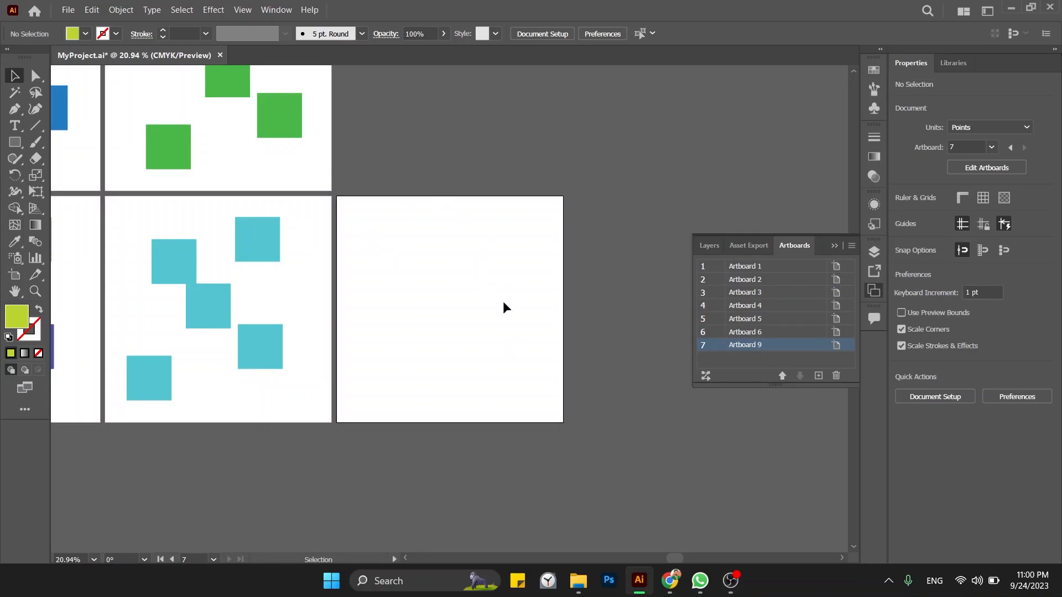
pyautogui.press('ctrl')
pyautogui.hotkey('ctrl', 'z')
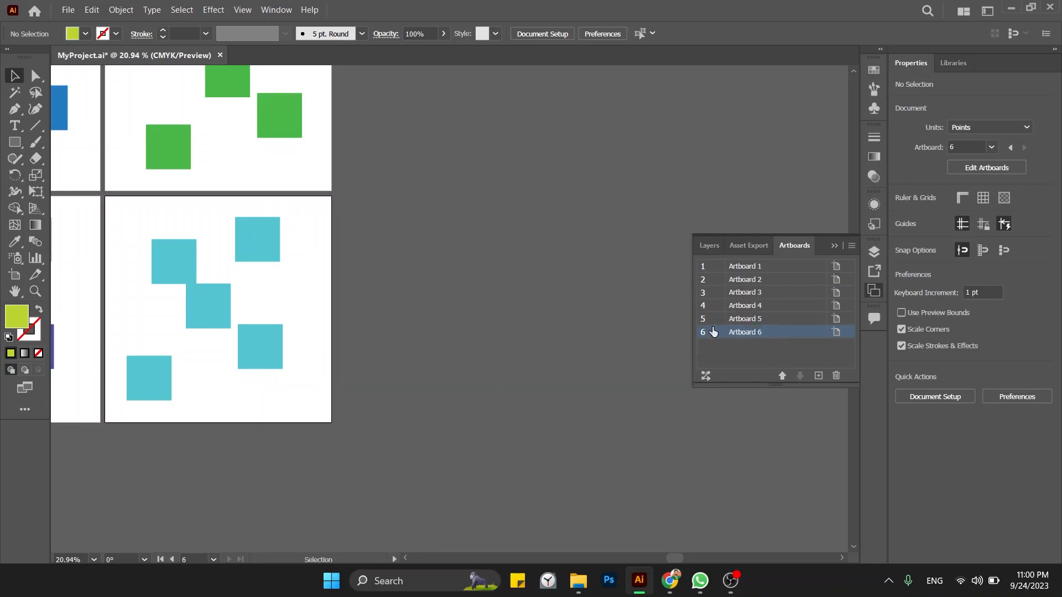
pyautogui.moveTo(421, 335); pyautogui.dragTo(543, 415)
pyautogui.hotkey('ctrl', '-')
pyautogui.hotkey('ctrl', '-')
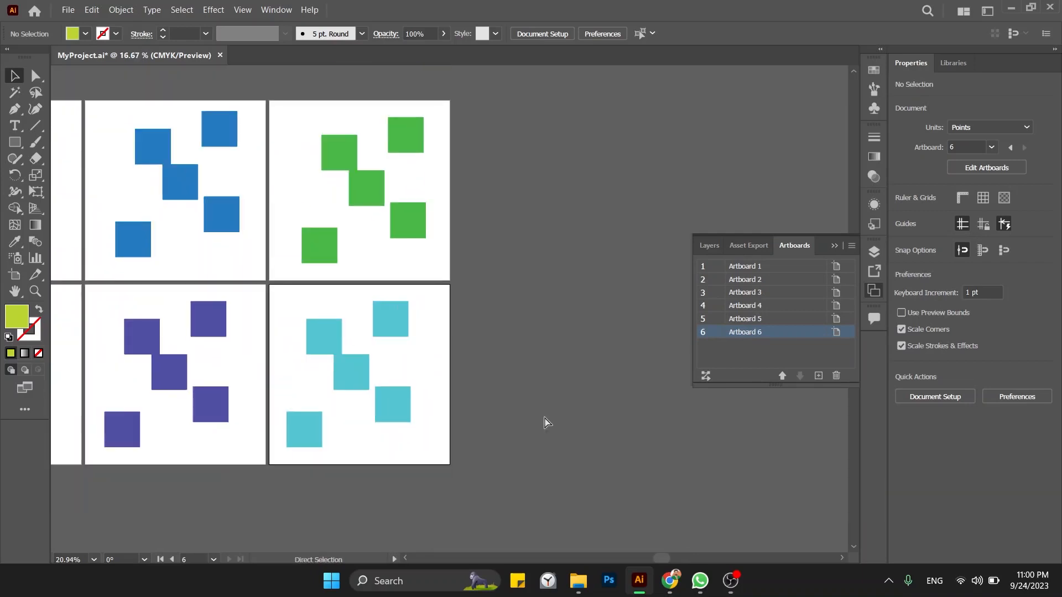
# Try moving the lower-right turquoise square off Artboard 6, and undo the move
pyautogui.moveTo(414, 391); pyautogui.dragTo(524, 396)
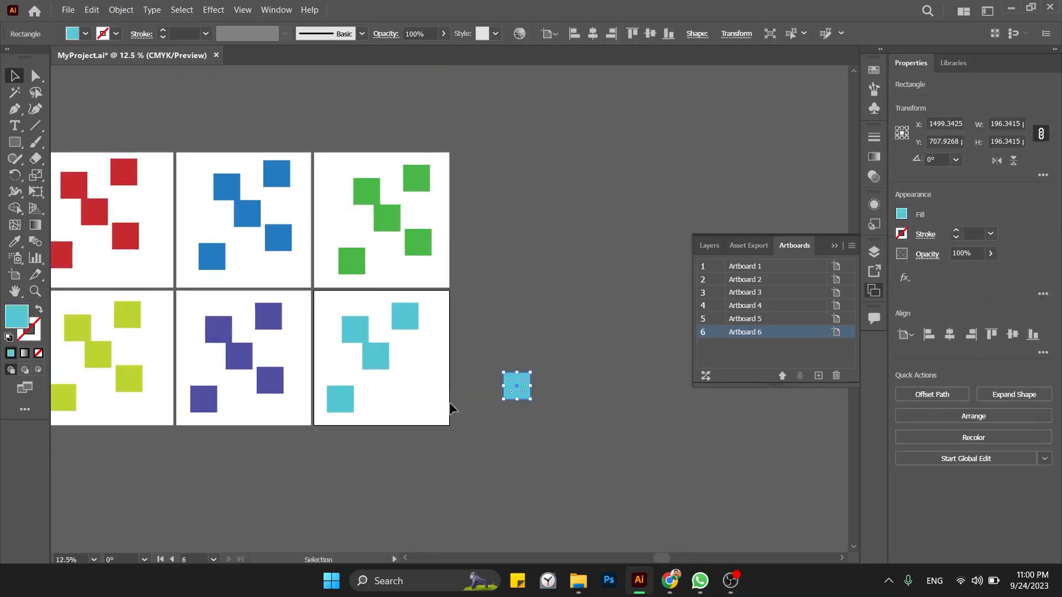
pyautogui.hotkey('ctrl', 'z')
pyautogui.moveTo(385, 398); pyautogui.dragTo(579, 410)
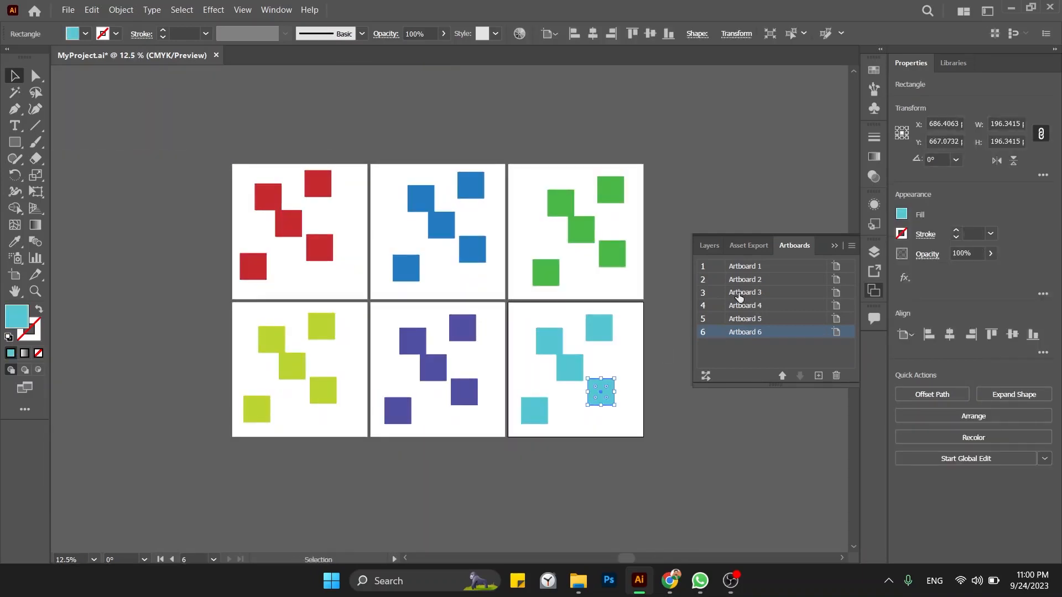
# Collapse the Artboards panel and use the Artboard tool to move Artboards 6, 3 and 2 out of the grid
pyautogui.click(835, 246)
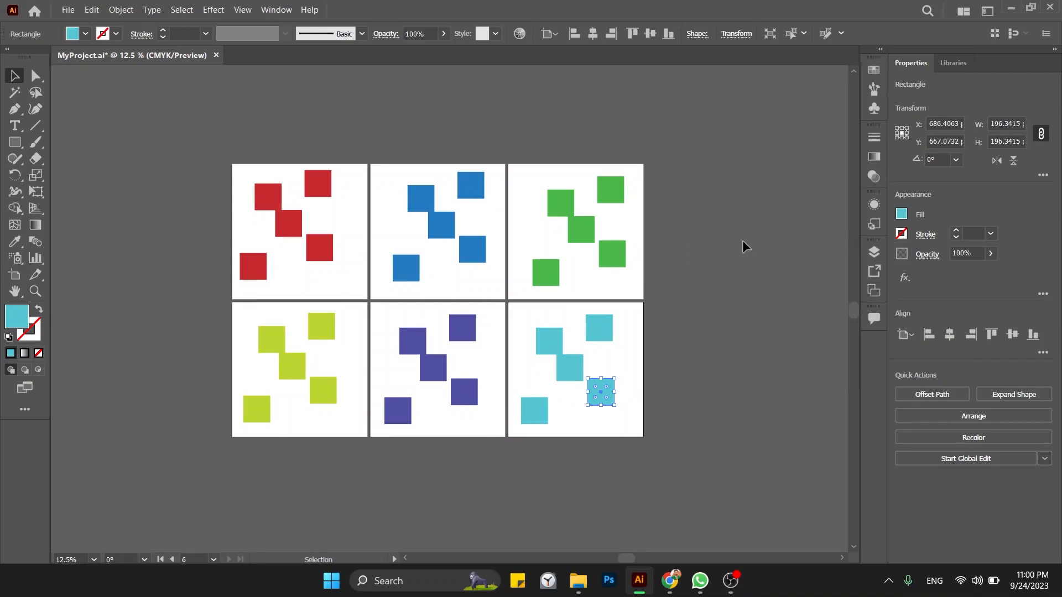
pyautogui.click(743, 241)
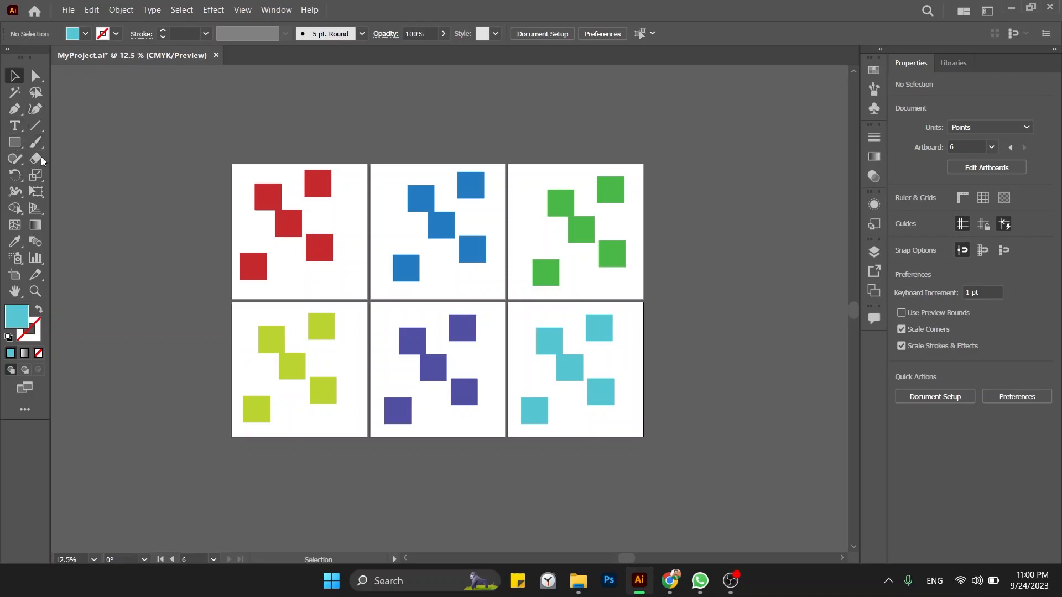
pyautogui.click(15, 280)
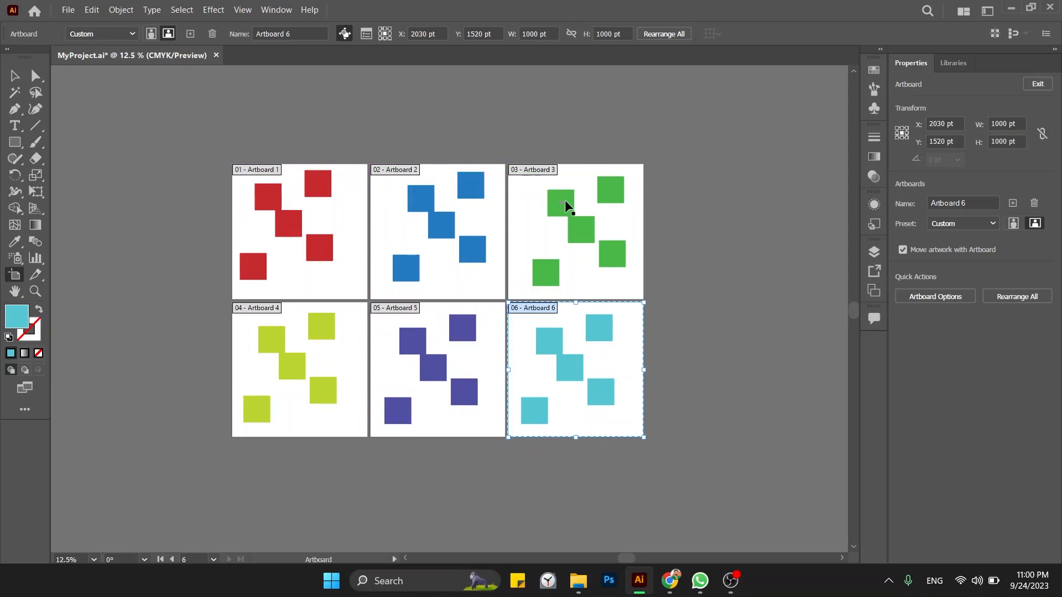
pyautogui.moveTo(521, 354); pyautogui.dragTo(719, 311)
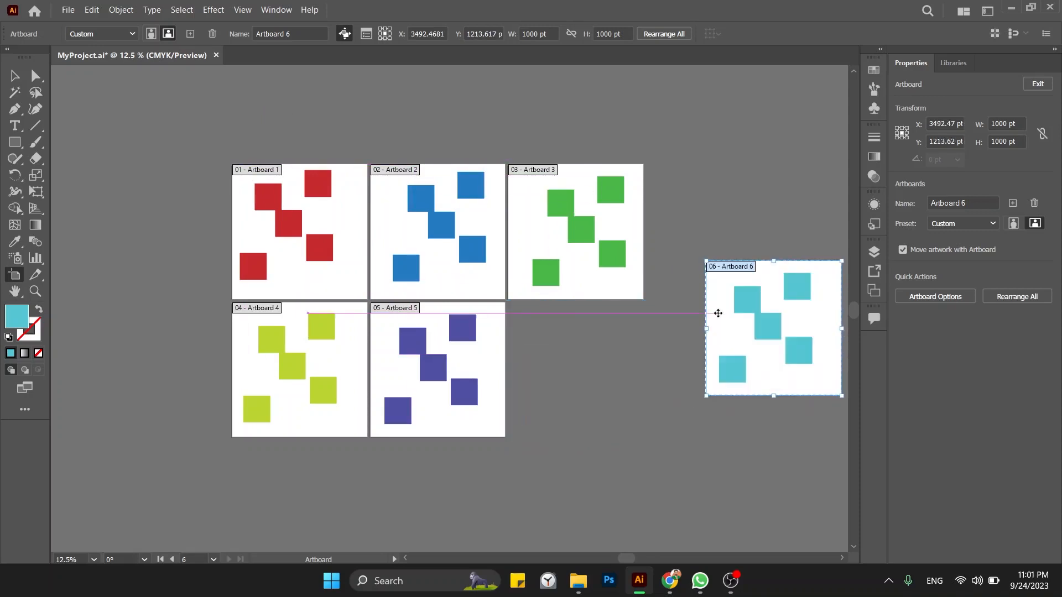
pyautogui.moveTo(723, 355); pyautogui.dragTo(626, 423)
pyautogui.moveTo(603, 245); pyautogui.dragTo(675, 238)
pyautogui.moveTo(481, 230); pyautogui.dragTo(479, 168)
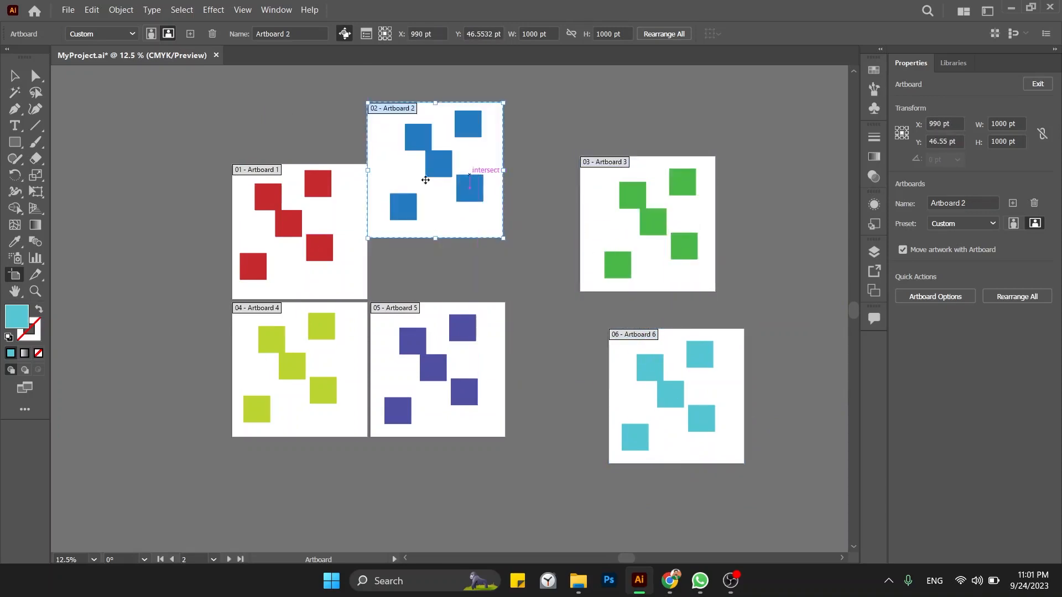
# Swap the positions of Artboards 2 and 3, and place Artboard 6 directly beneath Artboard 2
pyautogui.moveTo(415, 179); pyautogui.dragTo(683, 181)
pyautogui.moveTo(617, 195); pyautogui.dragTo(420, 183)
pyautogui.moveTo(708, 182)
pyautogui.mouseDown()
pyautogui.moveTo(688, 201)
pyautogui.moveTo(562, 225)
pyautogui.moveTo(600, 245)
pyautogui.mouseUp()
pyautogui.click(599, 241)
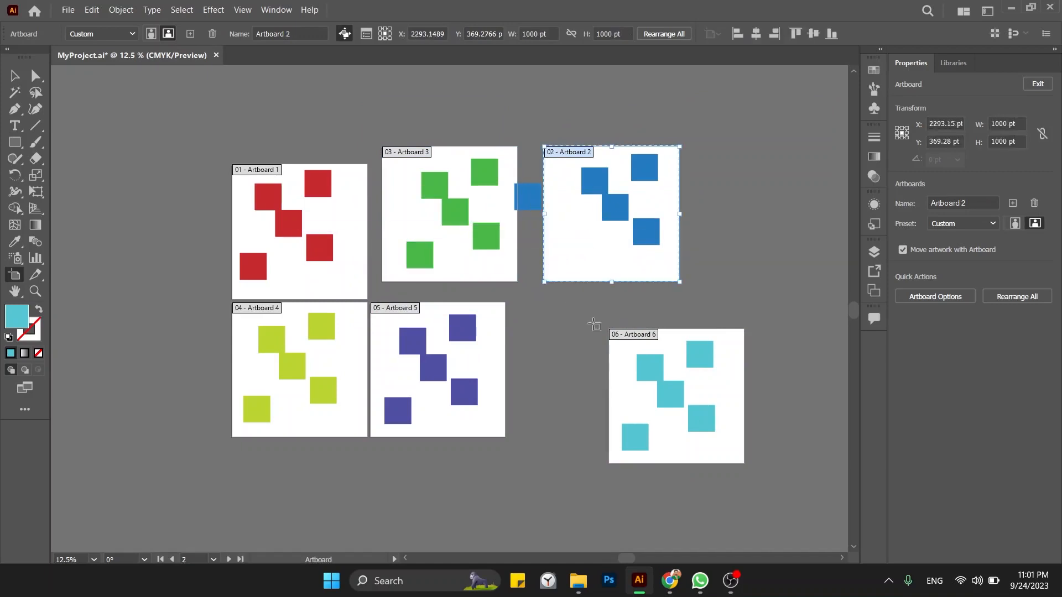
pyautogui.moveTo(653, 356); pyautogui.dragTo(589, 322)
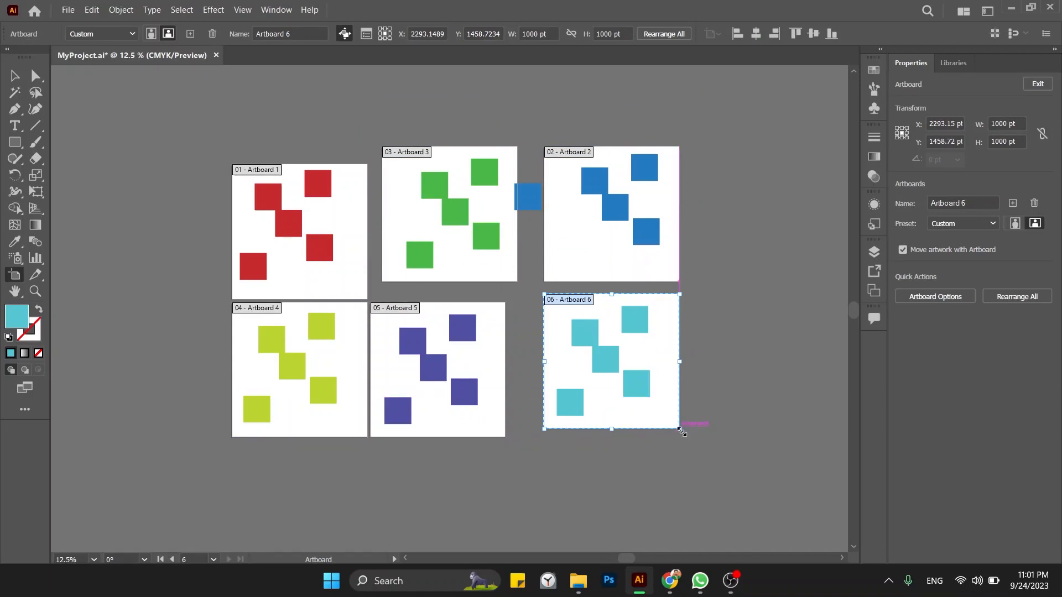
# Resize Artboard 6 freehand to about 1720 × 1383 pt
pyautogui.moveTo(680, 430); pyautogui.dragTo(769, 485)
pyautogui.moveTo(782, 499); pyautogui.dragTo(806, 515)
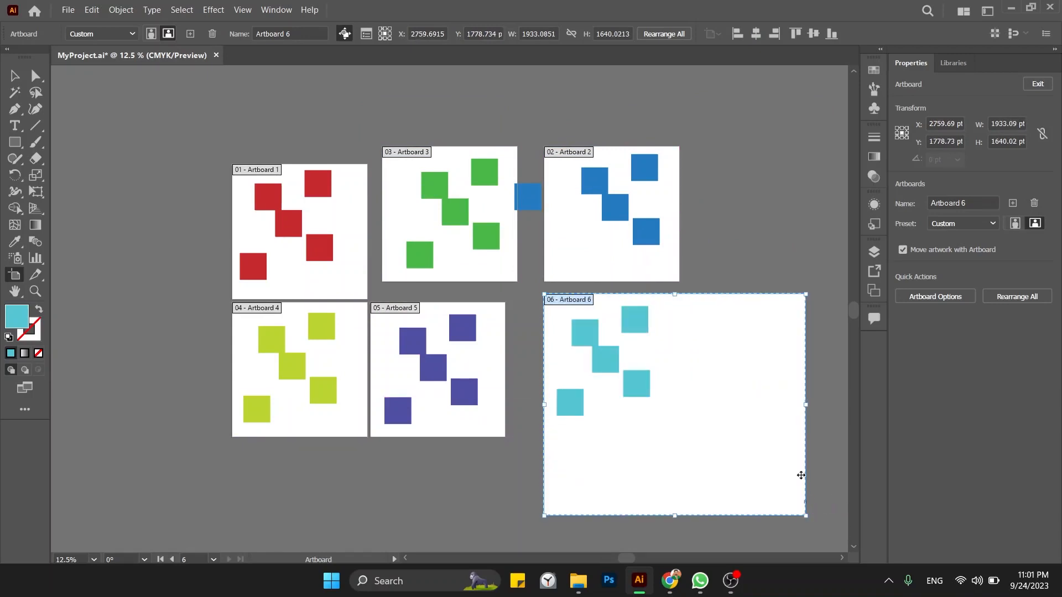
pyautogui.moveTo(807, 407); pyautogui.dragTo(754, 407)
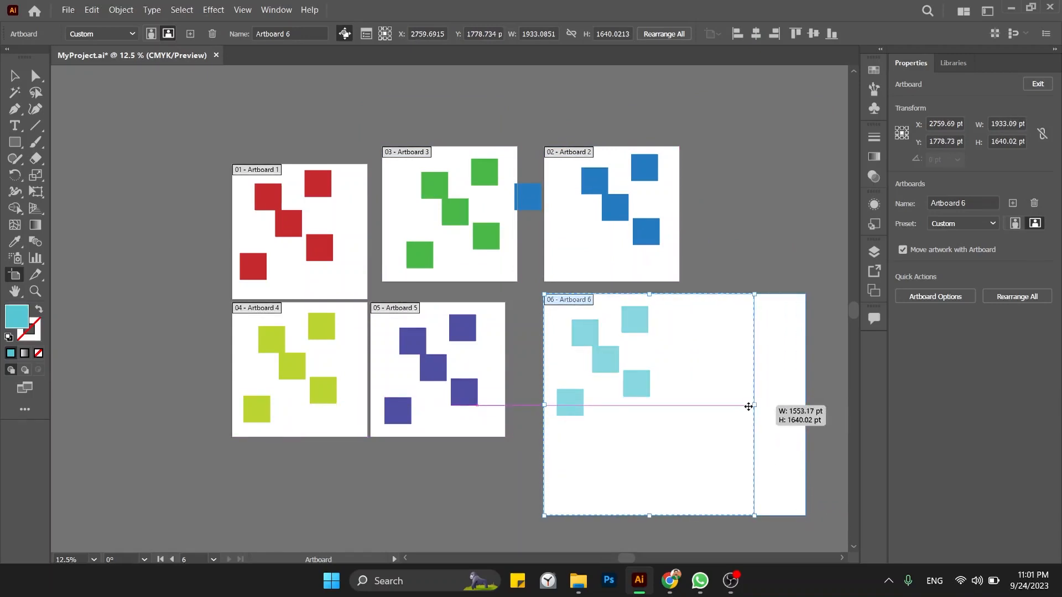
pyautogui.moveTo(651, 516); pyautogui.dragTo(649, 484)
pyautogui.moveTo(545, 486); pyautogui.dragTo(522, 481)
# Draw a new artboard about 1140 × 1054 pt beside Artboard 2 and another about 674 × 1168 pt beside Artboard 6
pyautogui.hscroll(1, 593, 397)
pyautogui.hscroll(6, 594, 397)
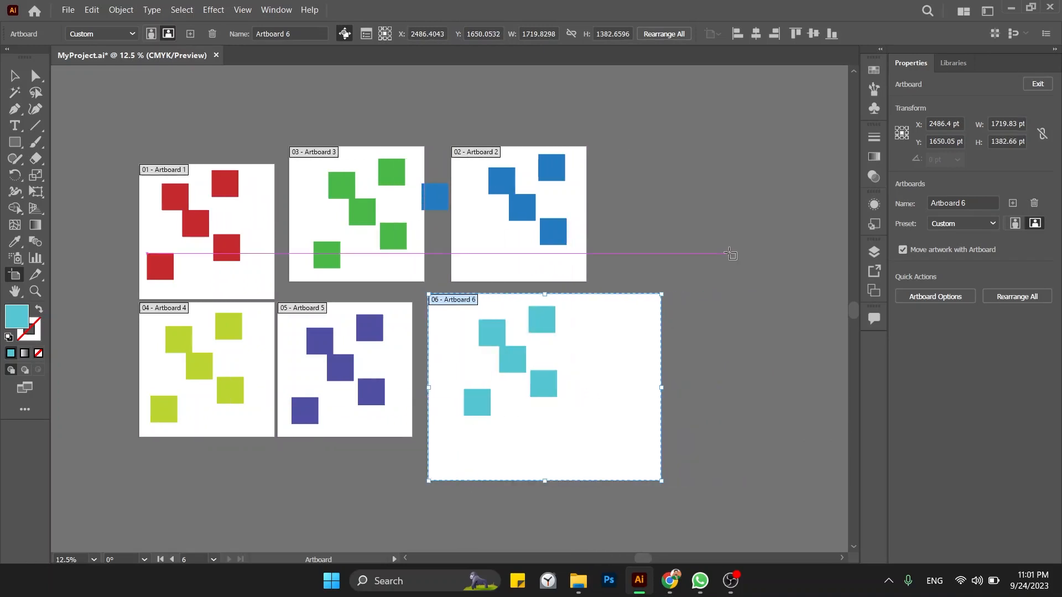
pyautogui.moveTo(626, 135); pyautogui.dragTo(783, 281)
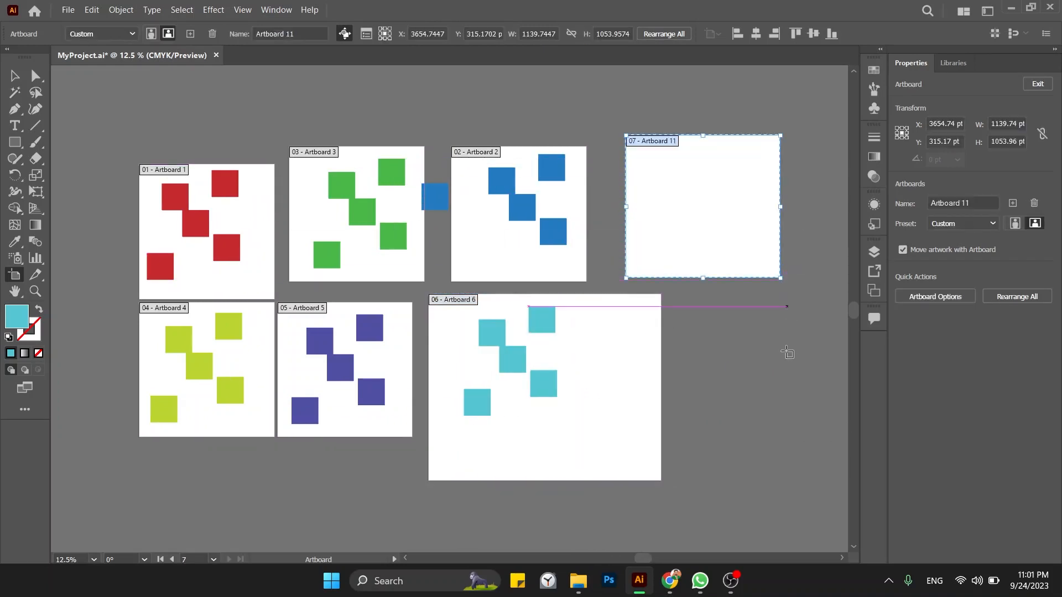
pyautogui.moveTo(688, 315); pyautogui.dragTo(780, 474)
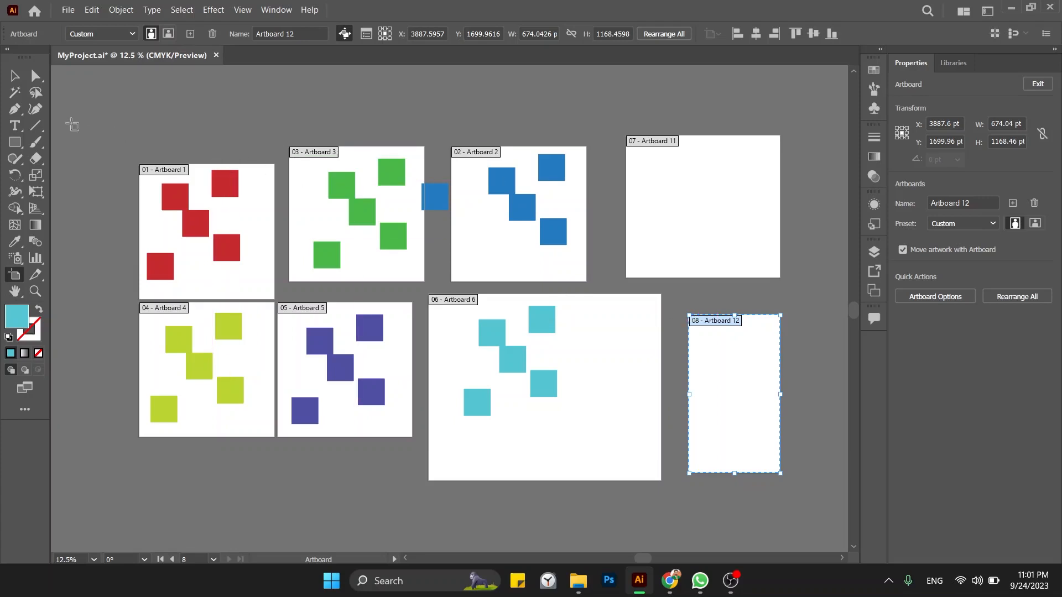
# Draw a third blank artboard about 1315 × 1428 pt in the empty space right of the other two blank ones
pyautogui.click(20, 83)
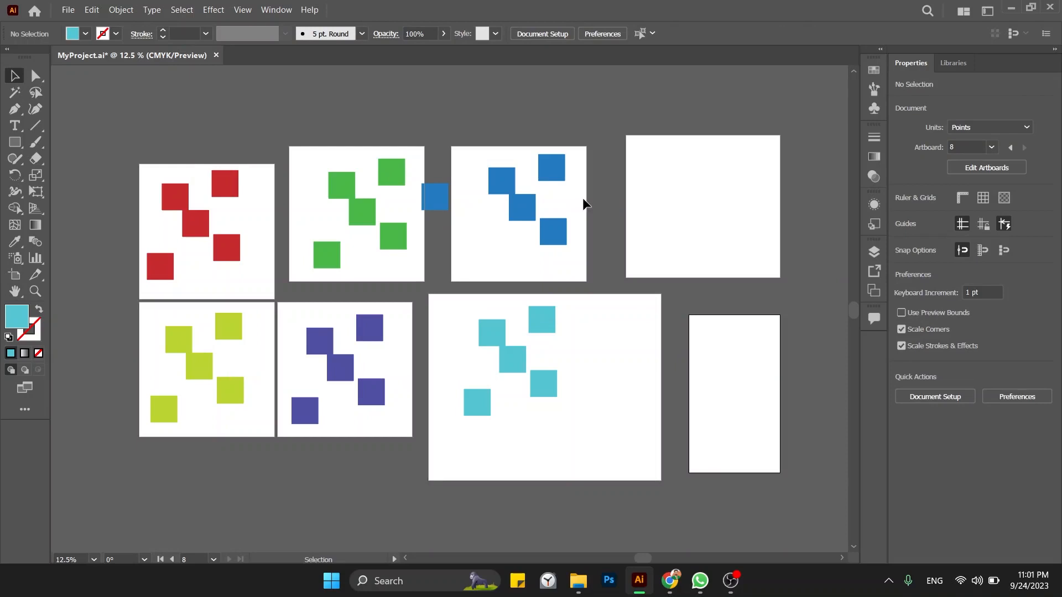
pyautogui.click(15, 275)
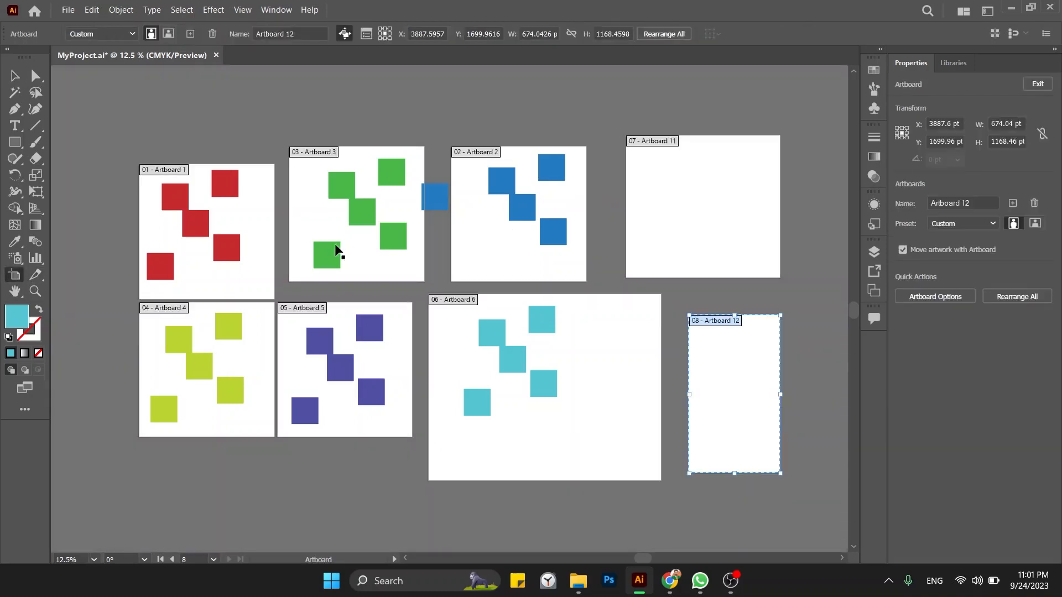
pyautogui.hscroll(8, 514, 233)
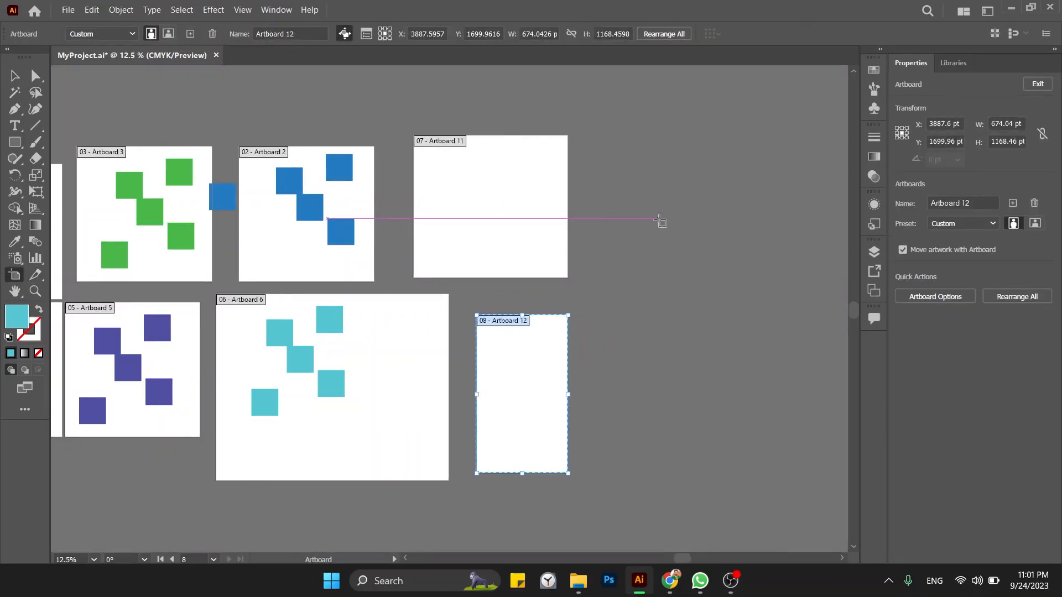
pyautogui.click(659, 219)
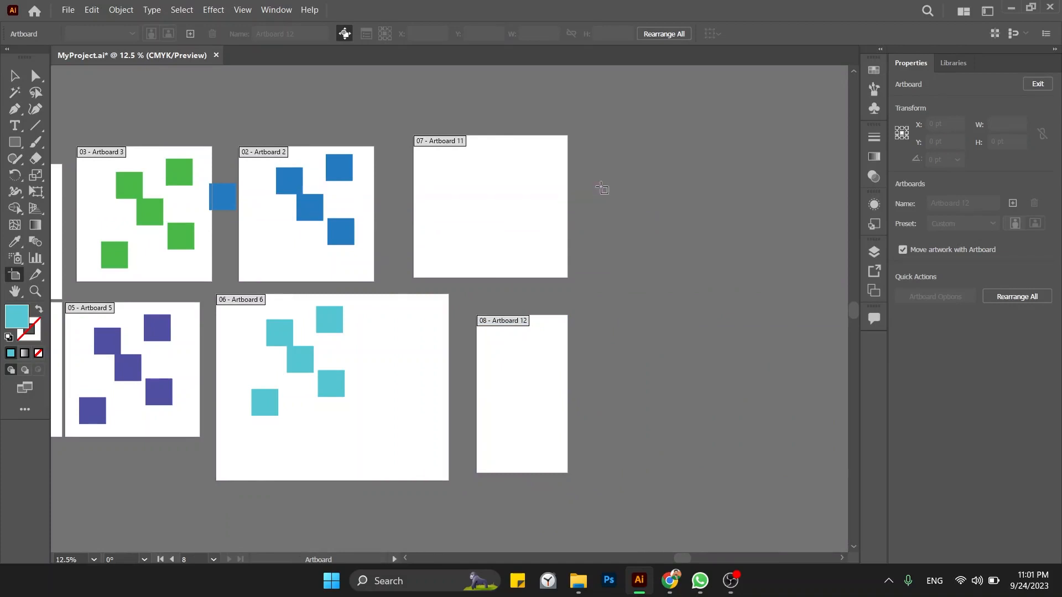
pyautogui.moveTo(601, 187); pyautogui.dragTo(778, 378)
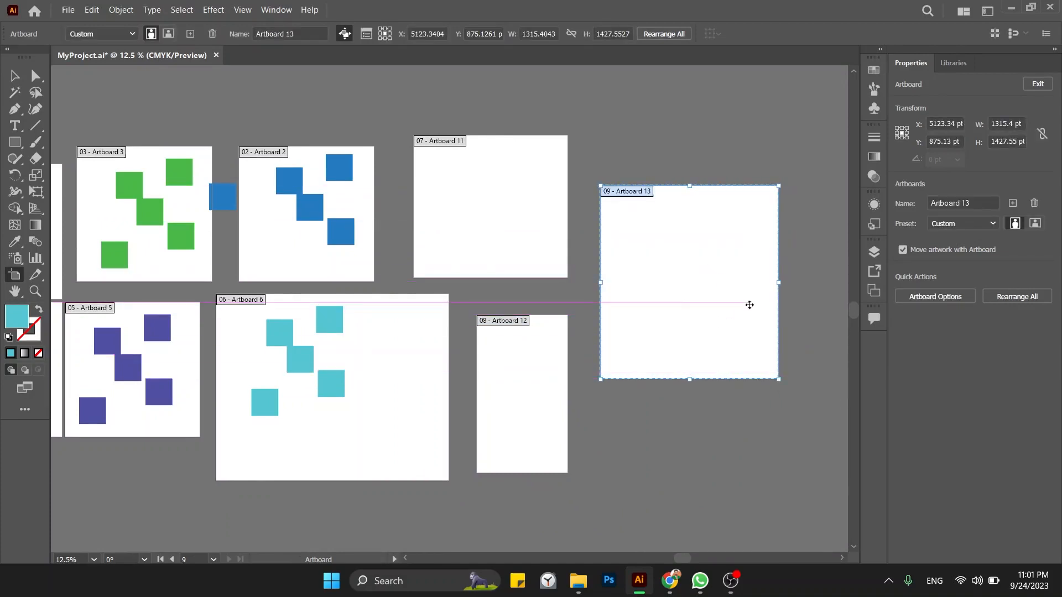
pyautogui.press('ctrl')
pyautogui.press('ctrl')
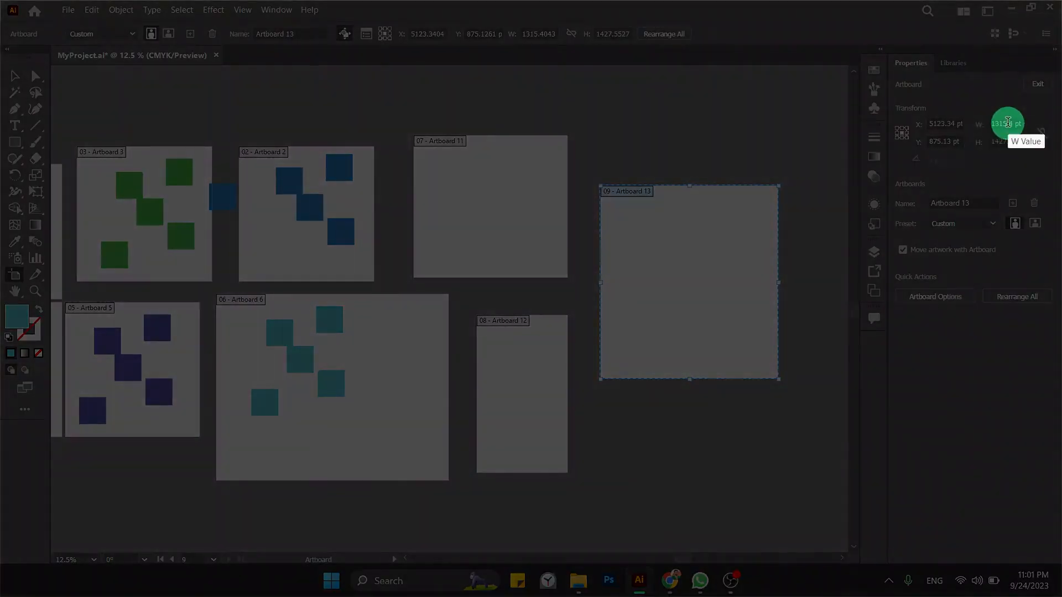
# Set the newest artboard's size to 2000 × 2000 pt and move it clear of the neighbouring blank artboards
pyautogui.doubleClick(1007, 123)
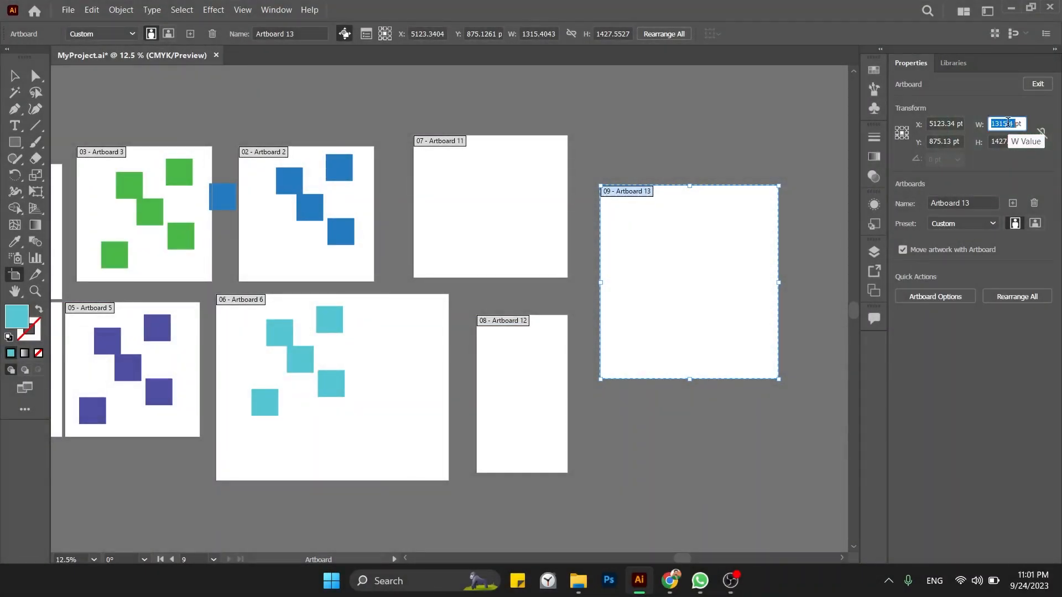
pyautogui.write('2000')
pyautogui.press('Tab')
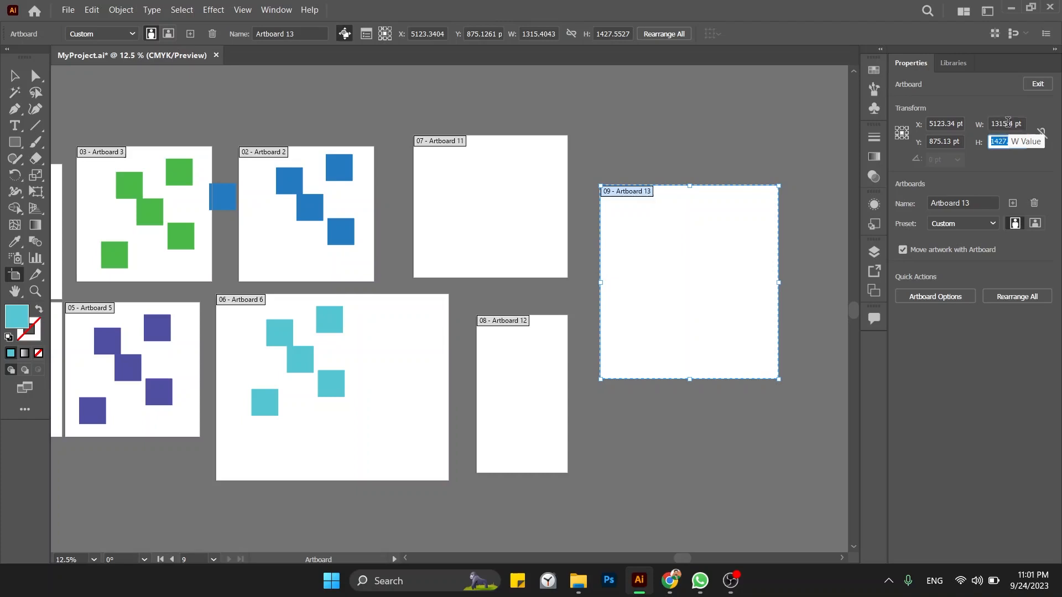
pyautogui.write('2000')
pyautogui.press('Return')
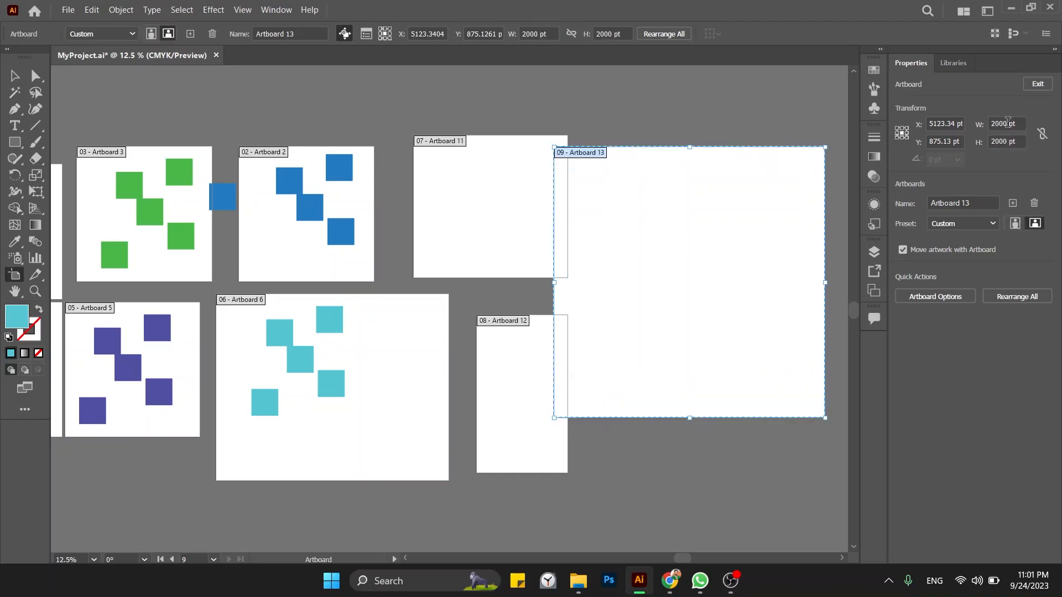
pyautogui.moveTo(636, 215); pyautogui.dragTo(559, 230)
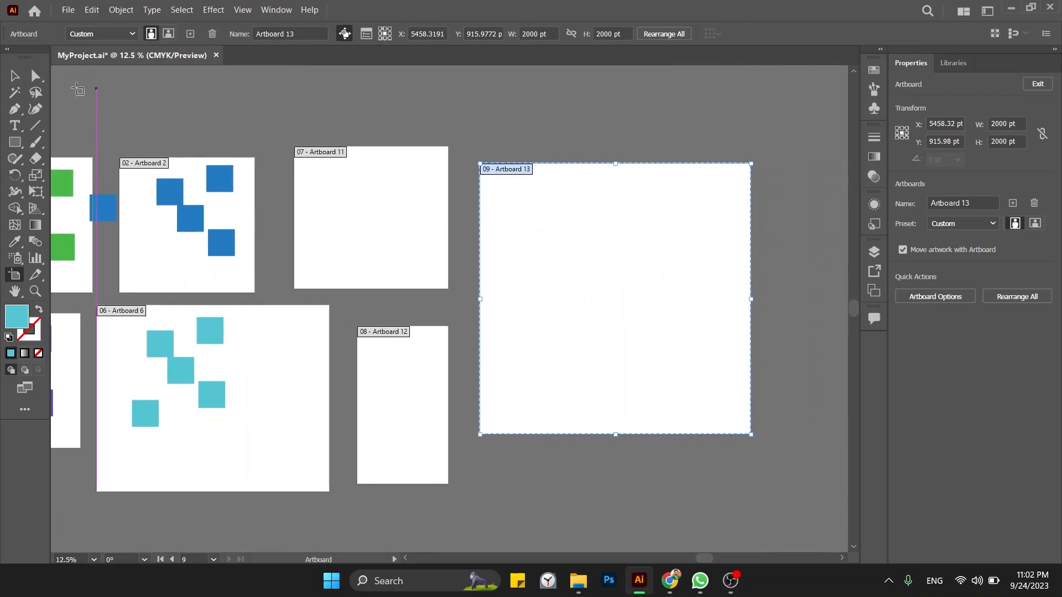
pyautogui.click(14, 77)
pyautogui.hscroll(3, 475, 141)
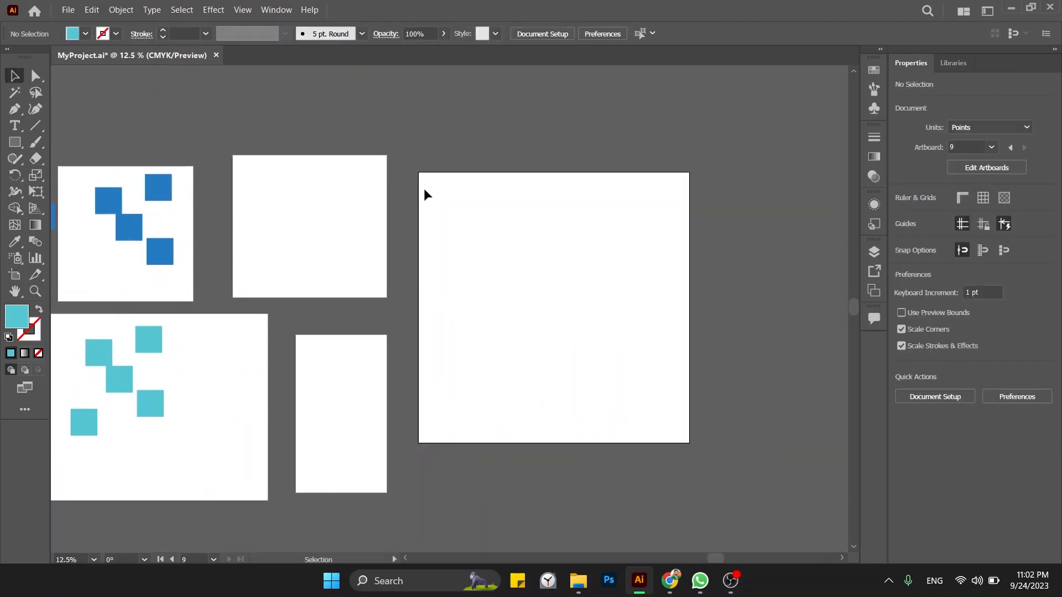
# Show the Artboards panel and delete the last six artboards in the list, from Artboard 13 back to Artboard 4
pyautogui.hscroll(-12, 403, 202)
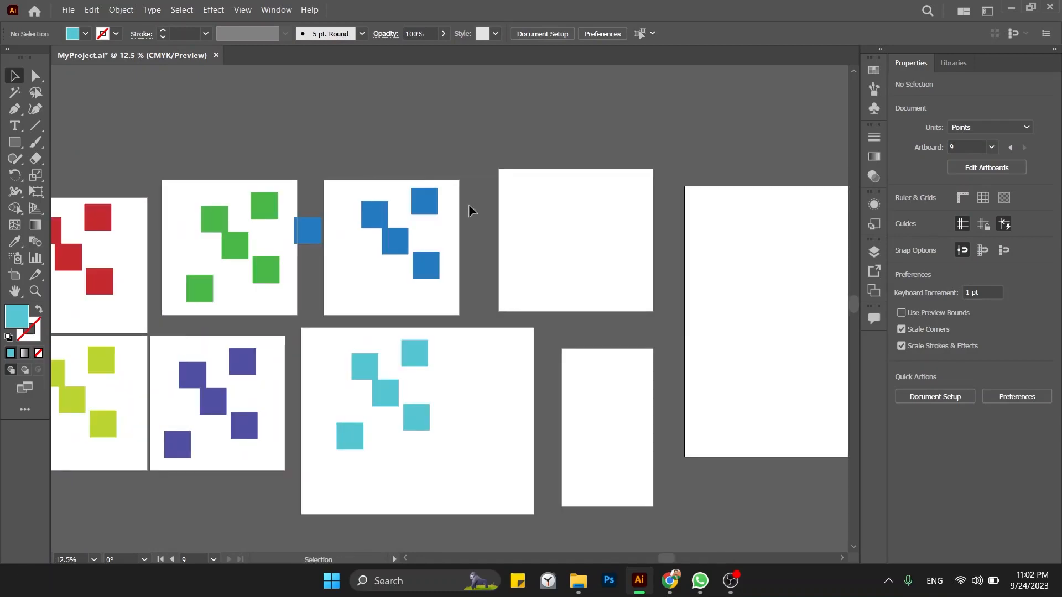
pyautogui.click(278, 10)
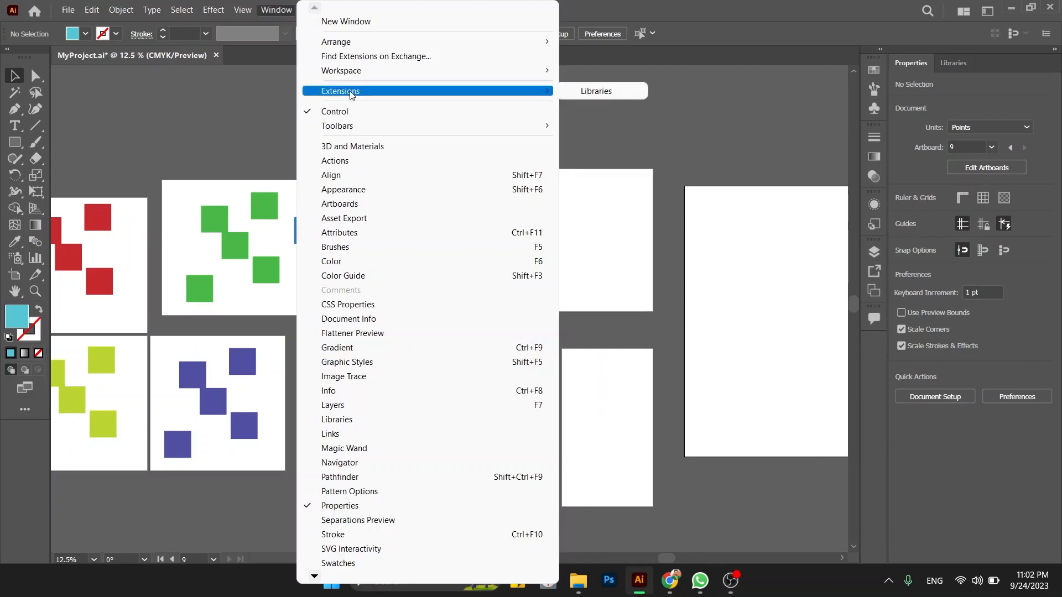
pyautogui.click(387, 200)
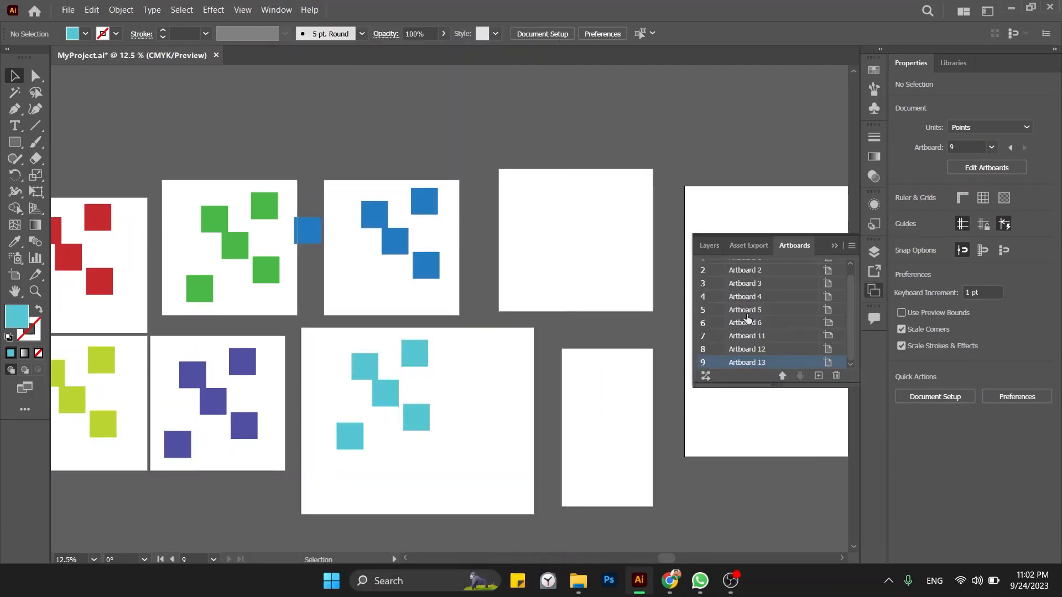
pyautogui.click(836, 377)
pyautogui.click(836, 377)
pyautogui.click(837, 377)
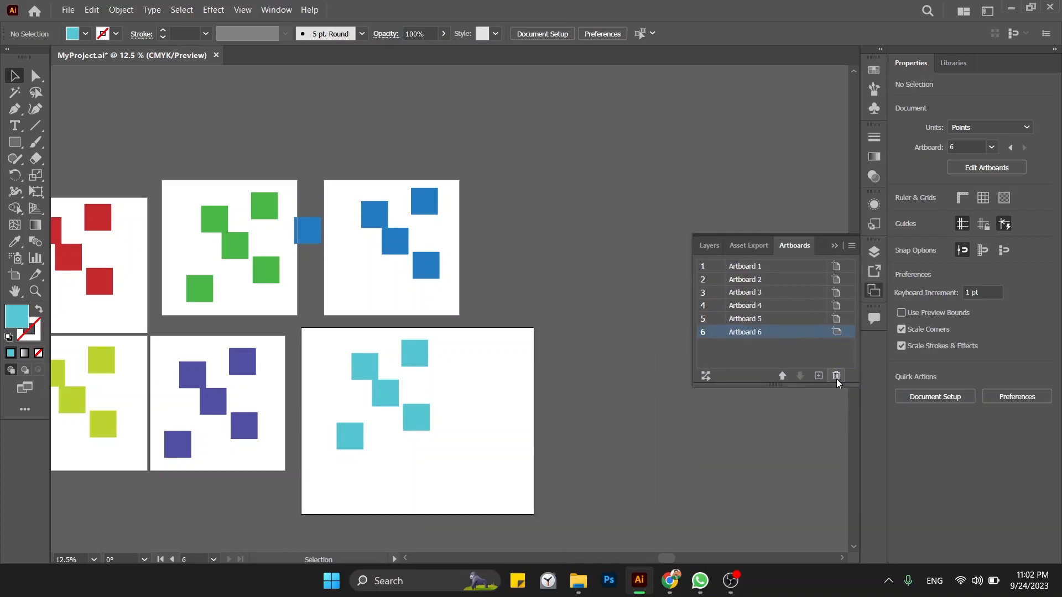
pyautogui.click(836, 377)
pyautogui.click(836, 377)
pyautogui.click(837, 377)
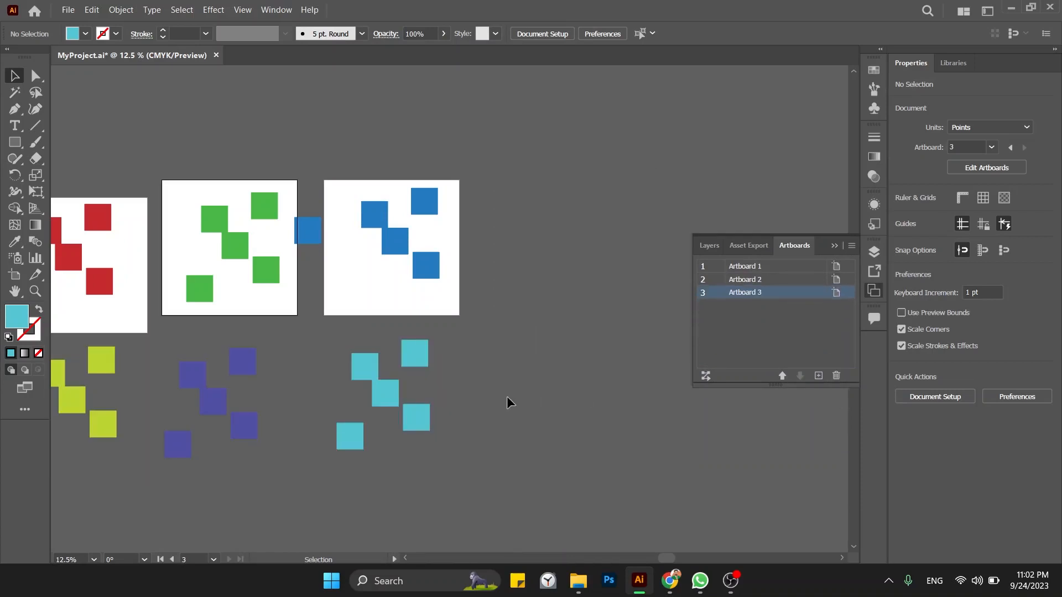
# Delete the leftover lime, purple and turquoise squares below the artboards, and move the stray blue square onto Artboard 2
pyautogui.moveTo(431, 401); pyautogui.dragTo(554, 388)
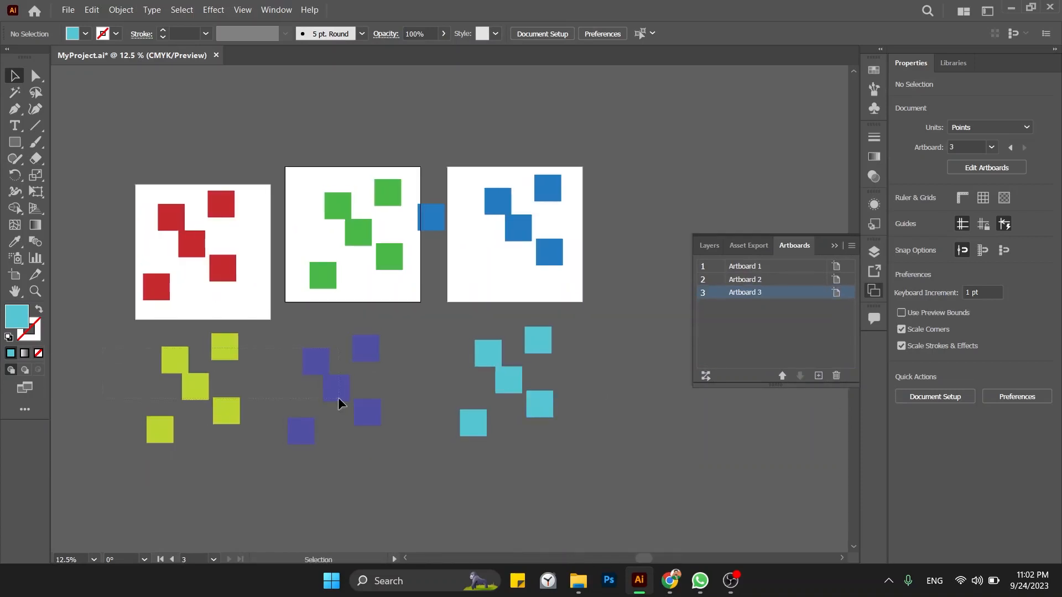
pyautogui.moveTo(562, 439); pyautogui.dragTo(605, 448)
pyautogui.press('Delete')
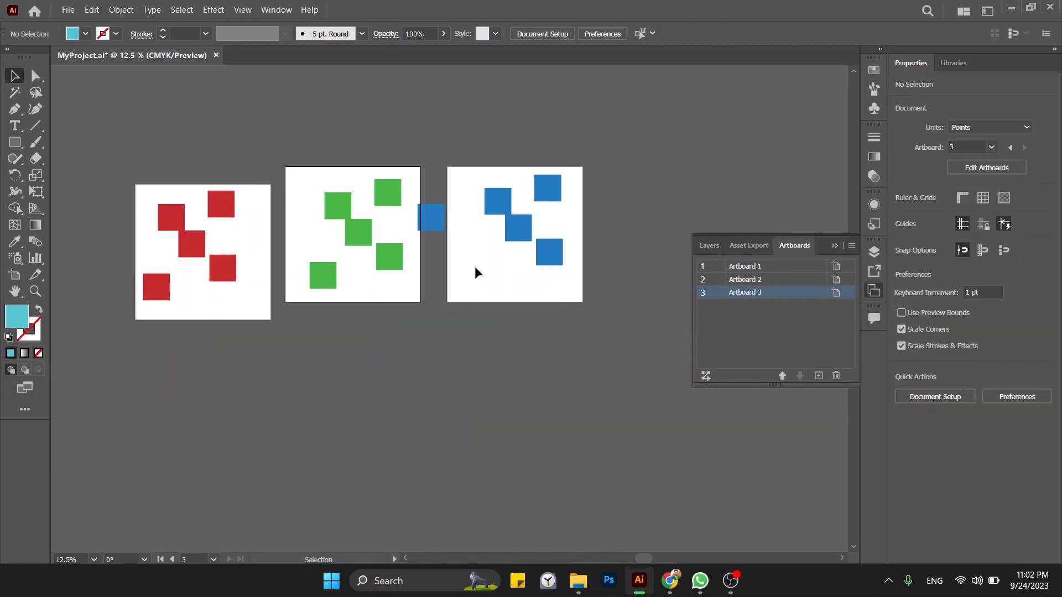
pyautogui.moveTo(426, 217); pyautogui.dragTo(481, 245)
pyautogui.click(520, 323)
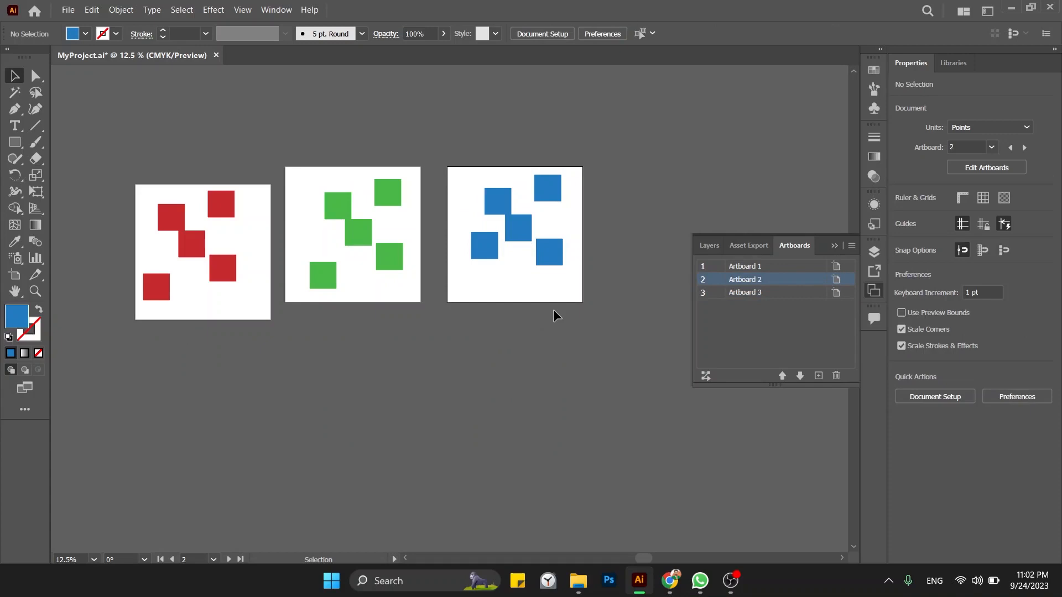
# Rearrange all three artboards together with their artwork into one evenly spaced row
pyautogui.click(705, 376)
pyautogui.press('Return')
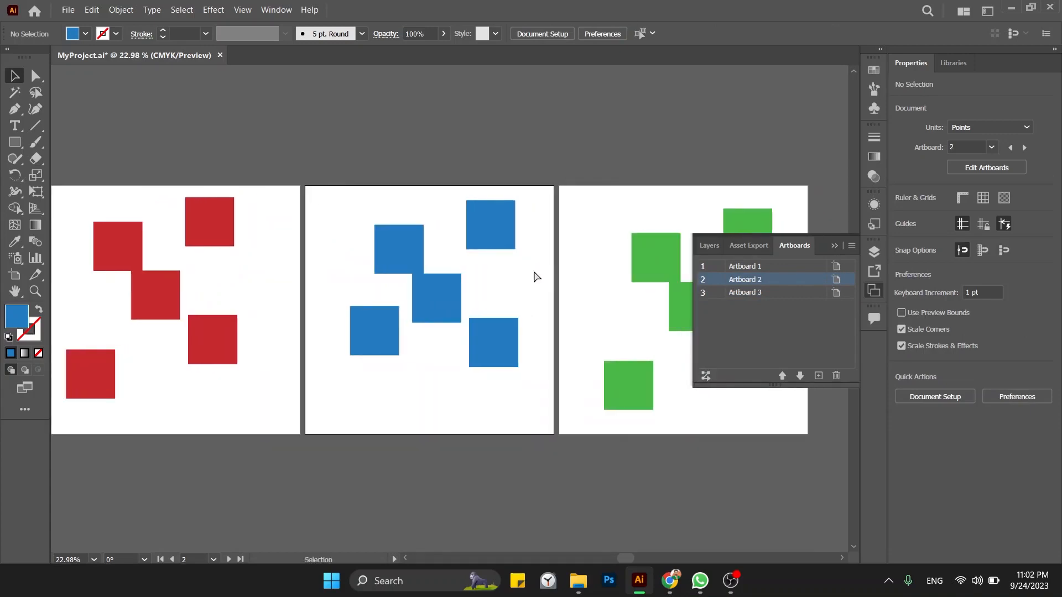
pyautogui.hotkey('ctrl', '-')
pyautogui.hotkey('ctrl', '-')
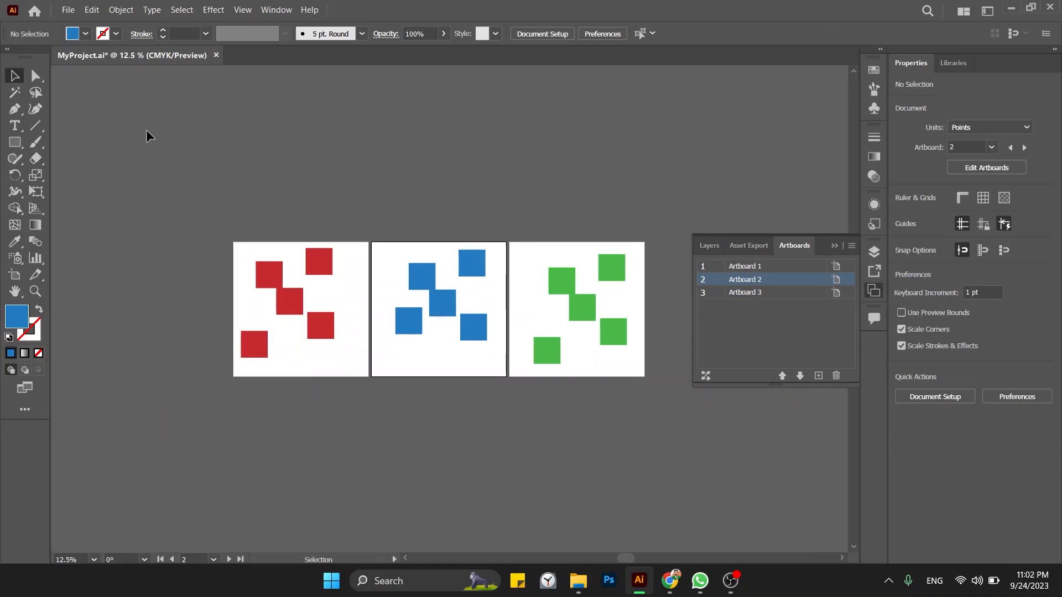
# Save the document and export all artboards as separate PNG files at High (300 ppi) with a transparent background
pyautogui.hotkey('ctrl', 's')
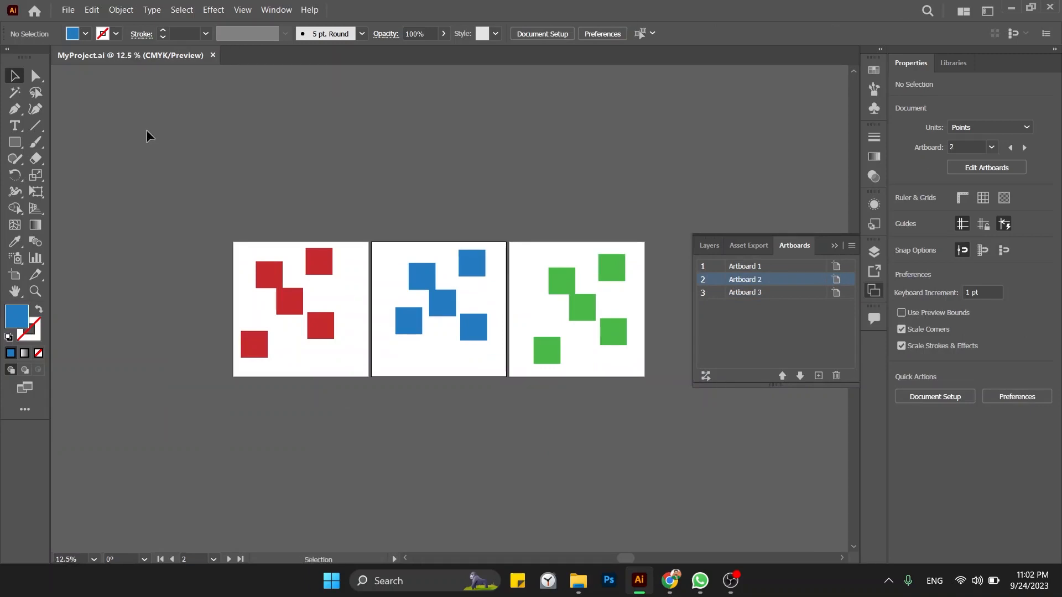
pyautogui.click(64, 13)
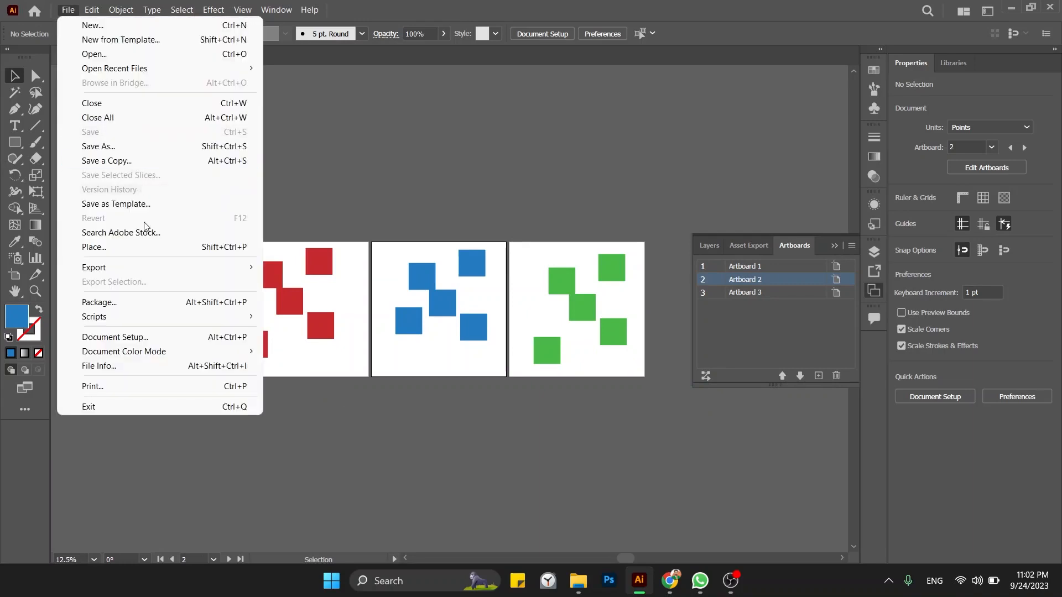
pyautogui.moveTo(221, 268)
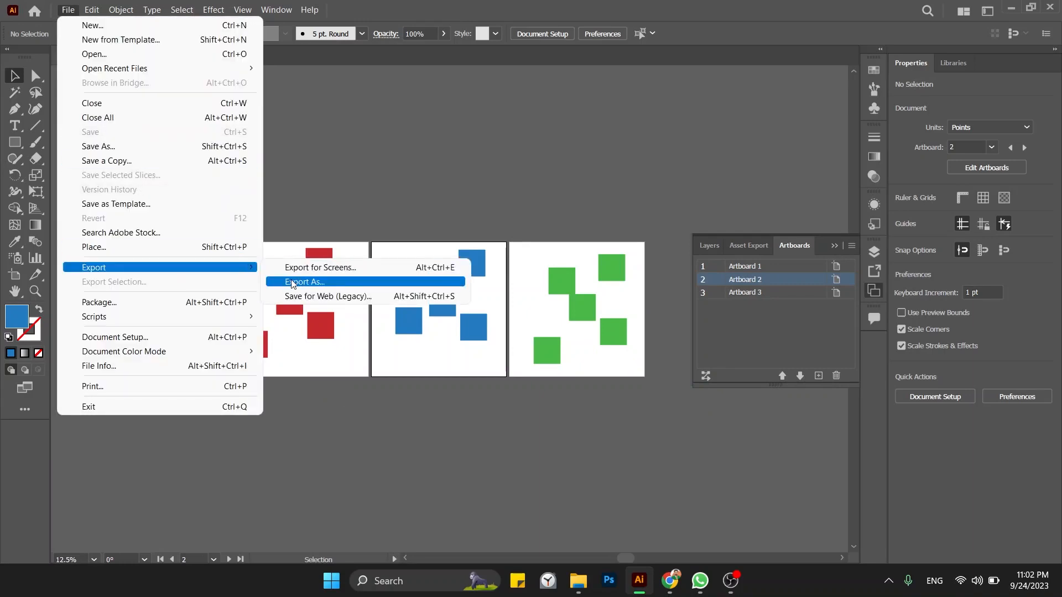
pyautogui.click(292, 282)
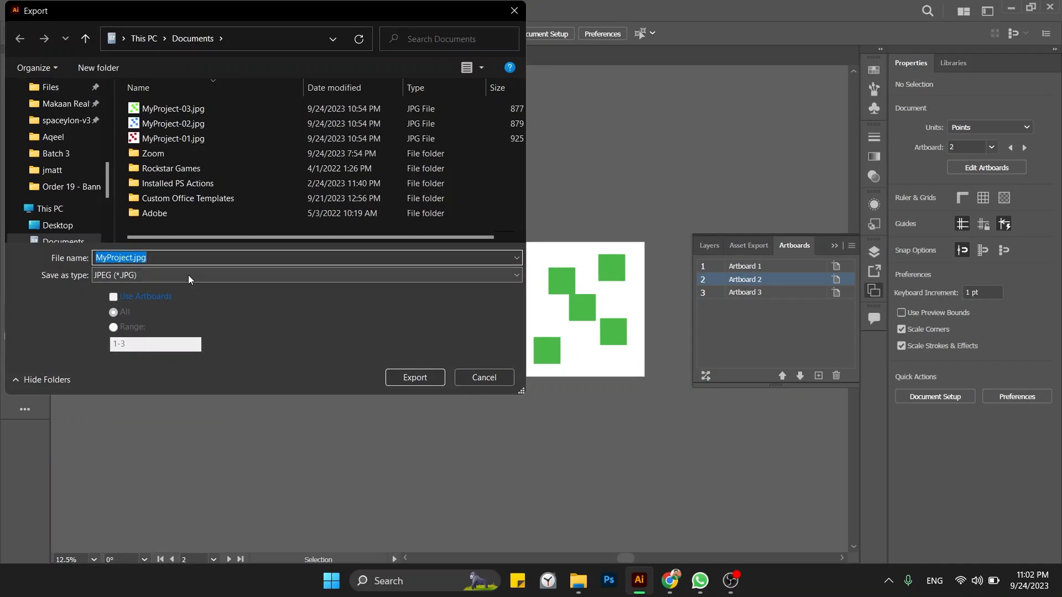
pyautogui.click(188, 275)
pyautogui.click(187, 274)
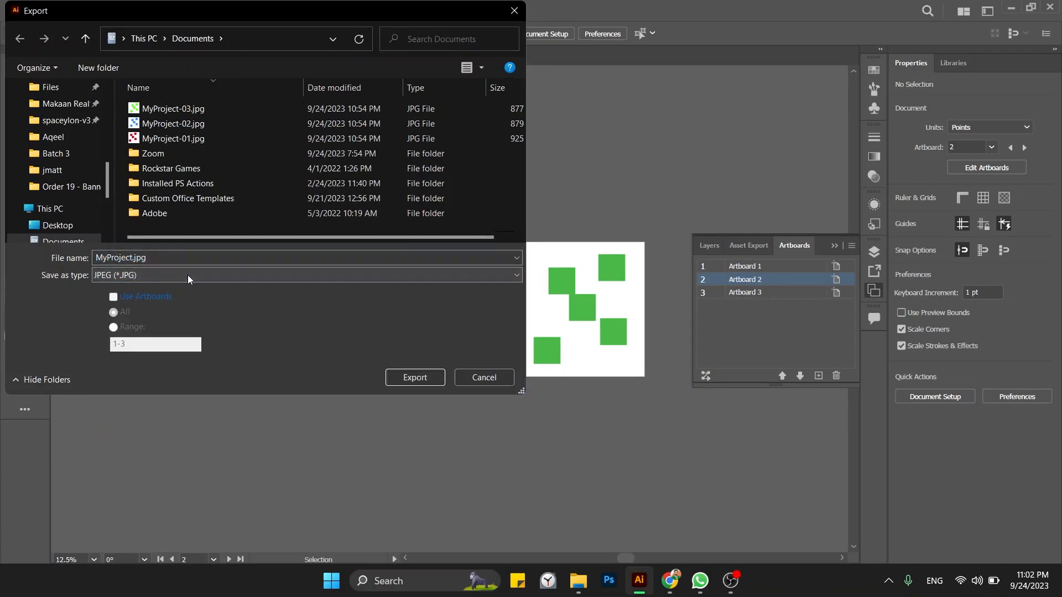
pyautogui.click(188, 275)
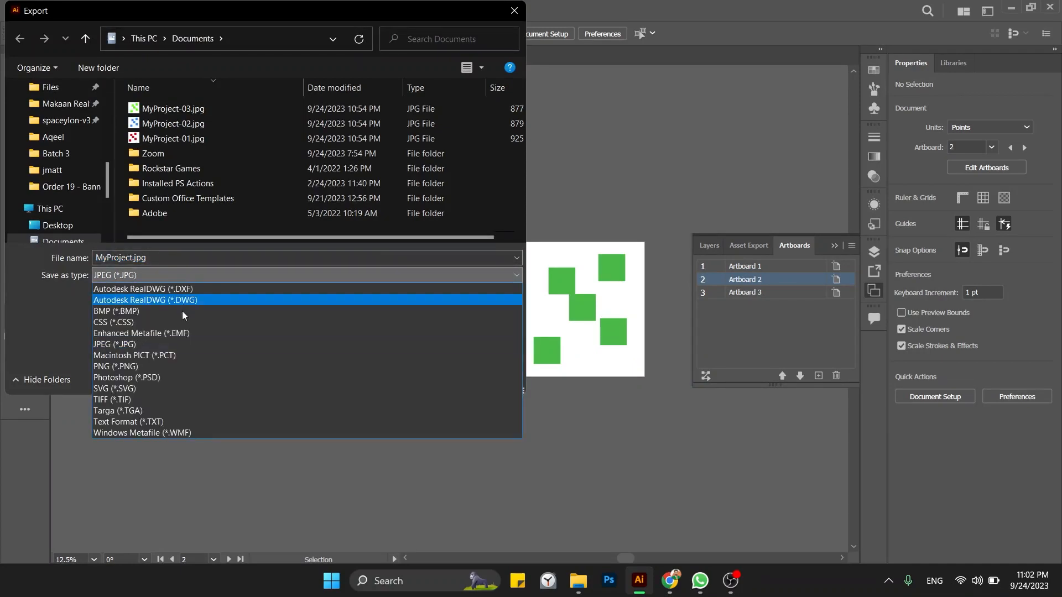
pyautogui.click(171, 367)
pyautogui.click(122, 299)
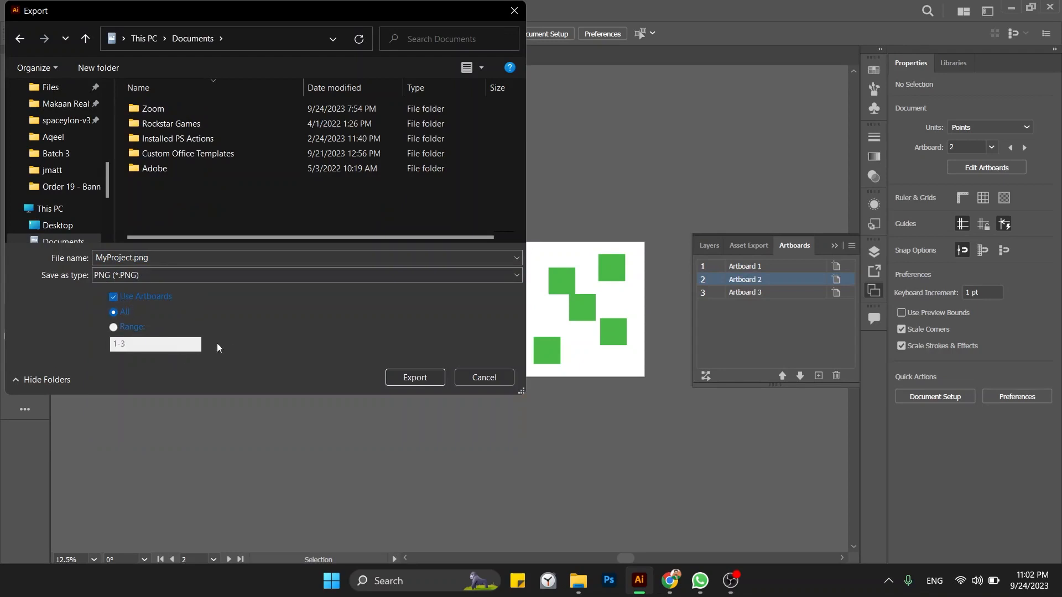
pyautogui.click(413, 375)
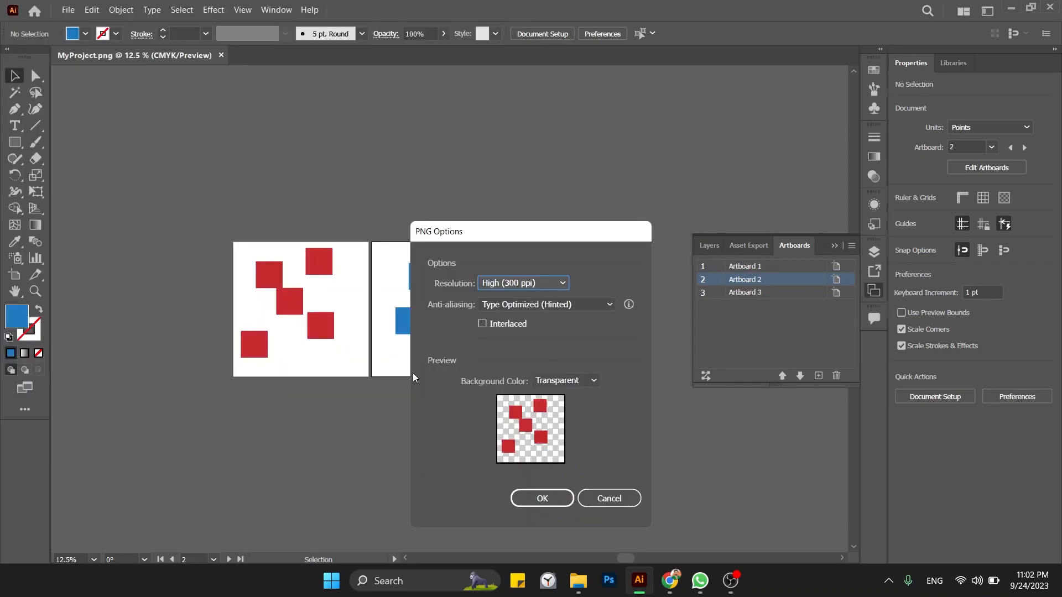
pyautogui.press('Return')
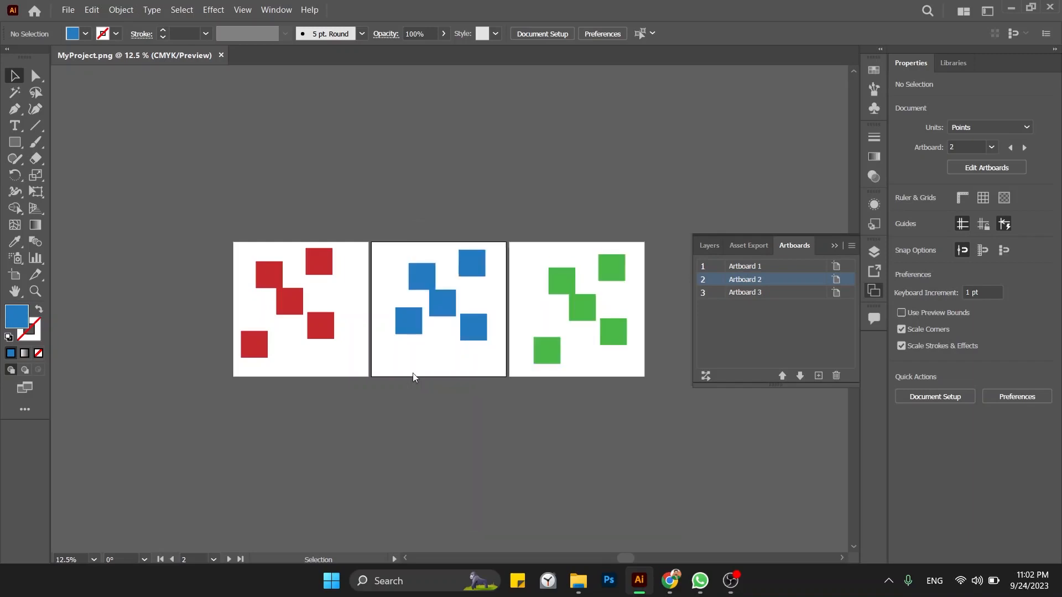
# In File Explorer's Documents folder, compare the exported JPG and PNG files by viewing MyProject-01.jpg and MyProject-01.png full size
pyautogui.hotkey('alt', 'Tab')
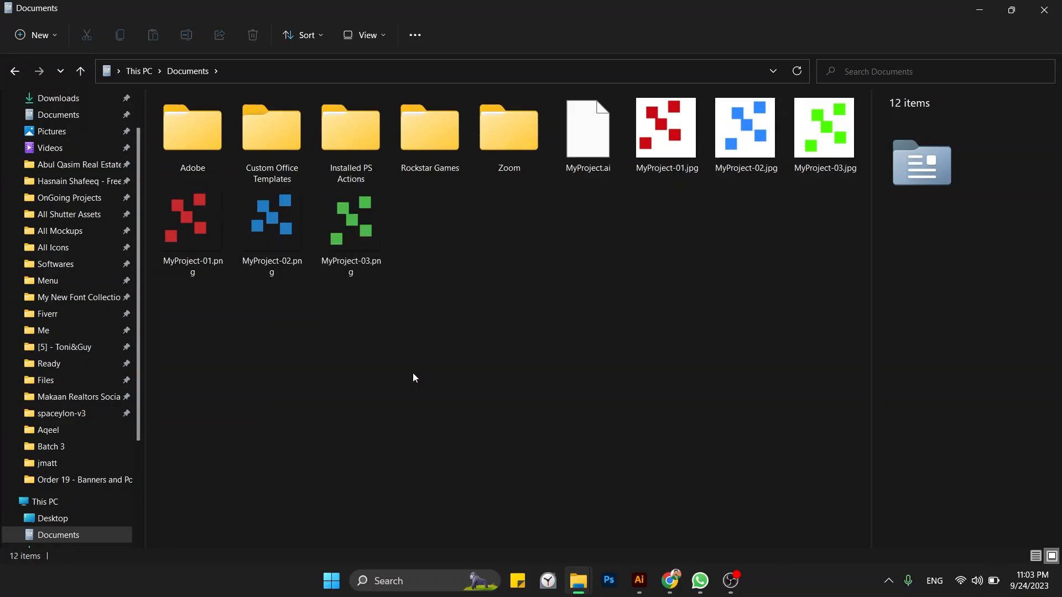
pyautogui.moveTo(652, 198); pyautogui.dragTo(830, 160)
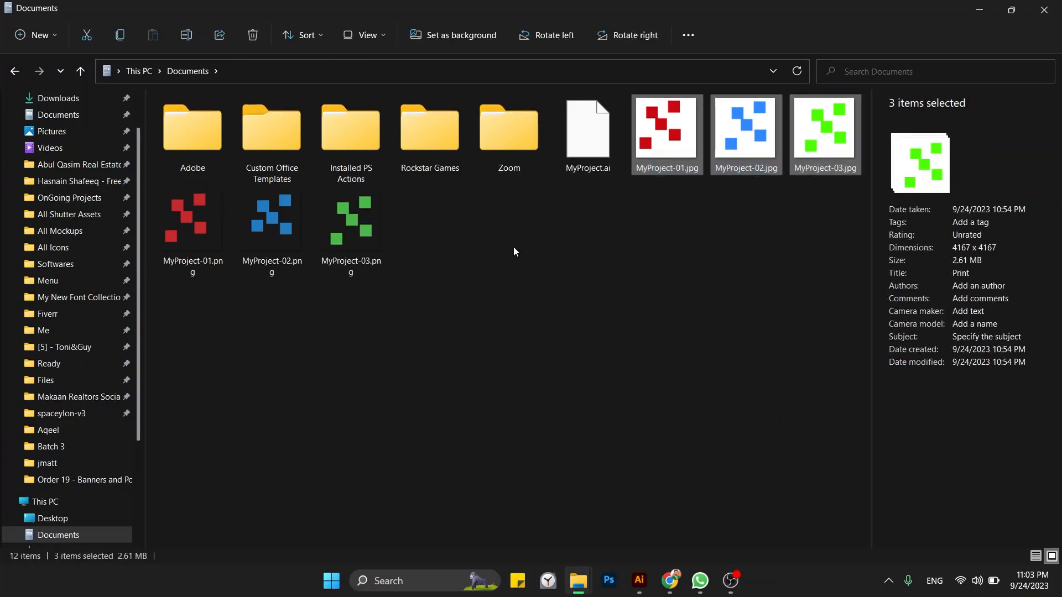
pyautogui.moveTo(464, 234); pyautogui.dragTo(191, 238)
pyautogui.click(533, 301)
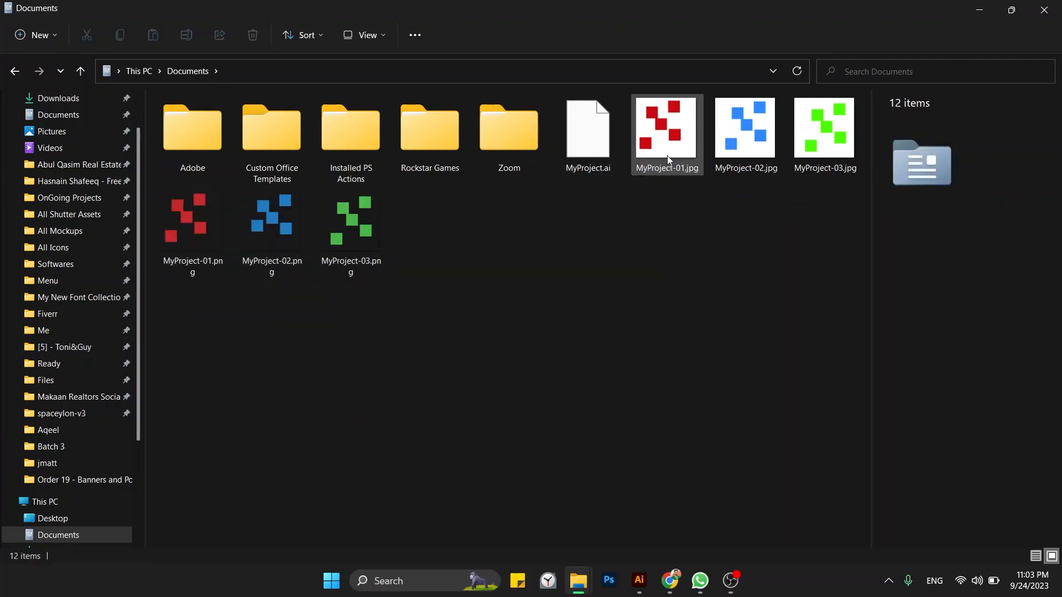
pyautogui.doubleClick(668, 157)
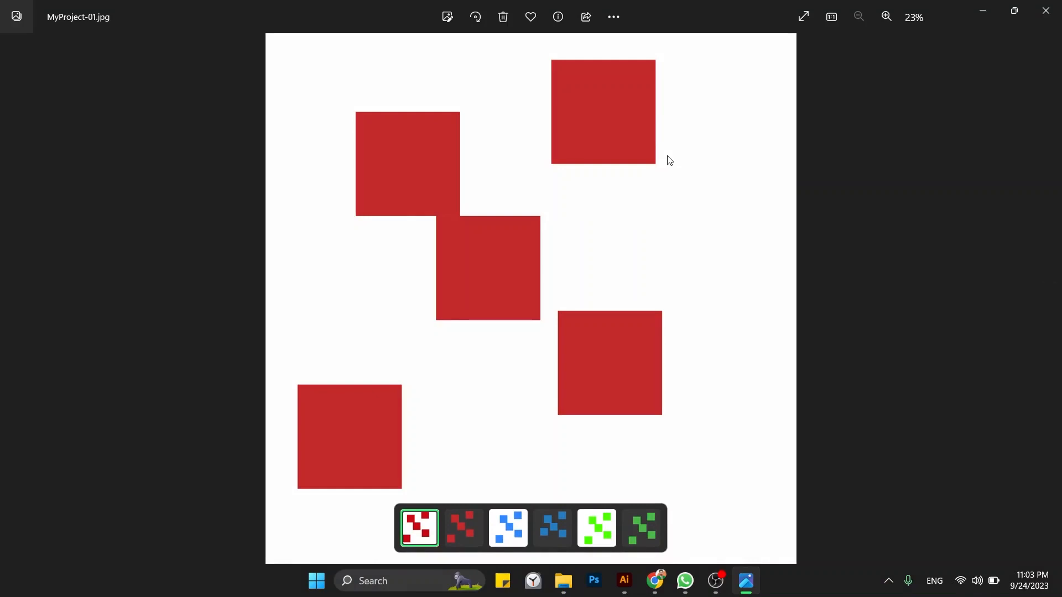
pyautogui.press('Right')
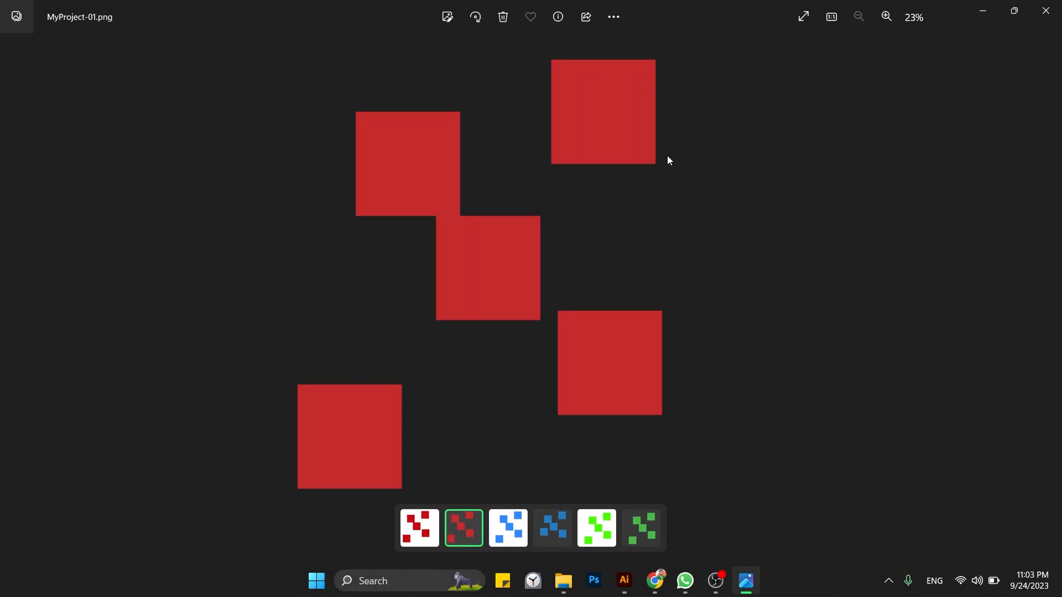
pyautogui.click(1045, 11)
# Switch back to Illustrator and draw a 1000 × 1000 pt rectangle that exactly covers Artboard 2
pyautogui.click(638, 581)
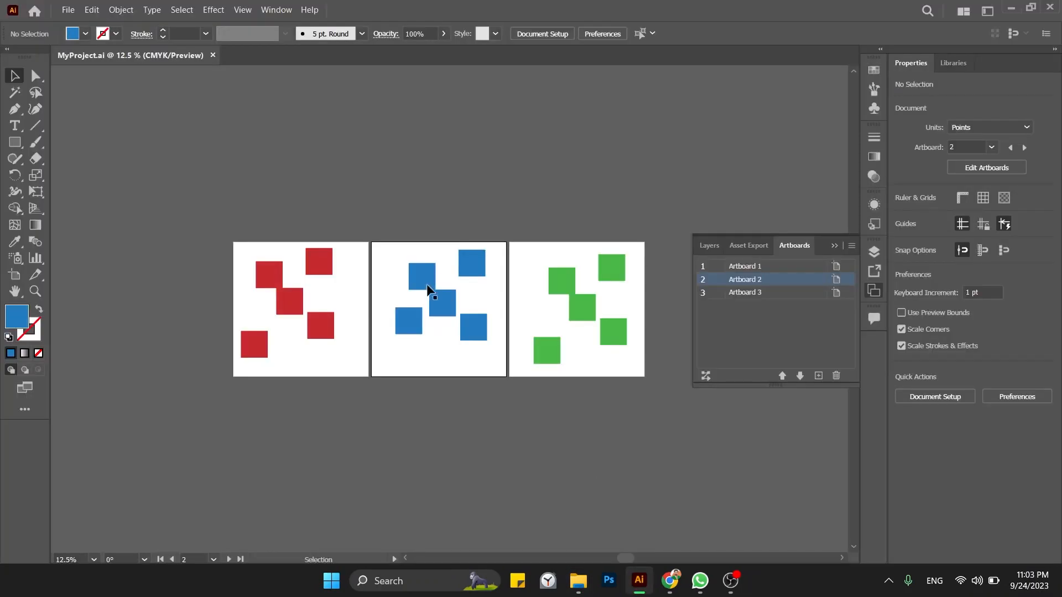
pyautogui.moveTo(337, 244); pyautogui.dragTo(236, 392)
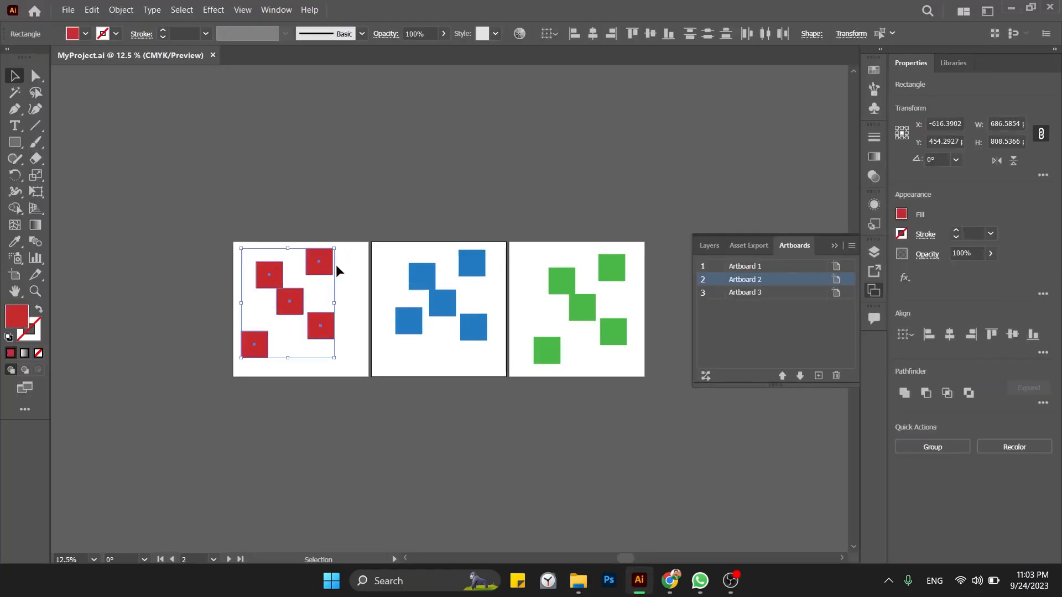
pyautogui.click(350, 252)
pyautogui.press('m')
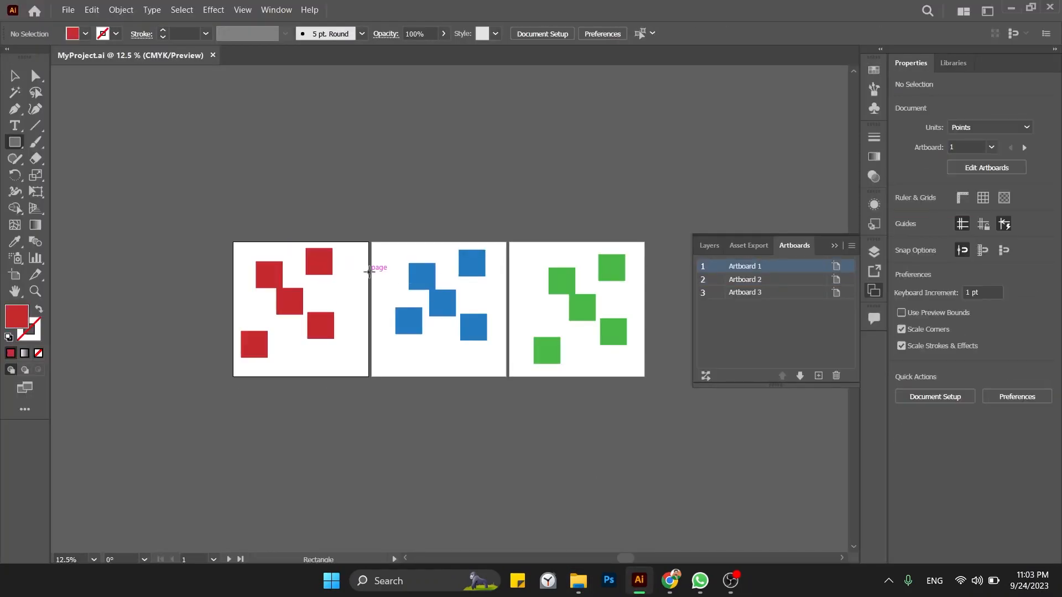
pyautogui.moveTo(372, 242); pyautogui.dragTo(505, 377)
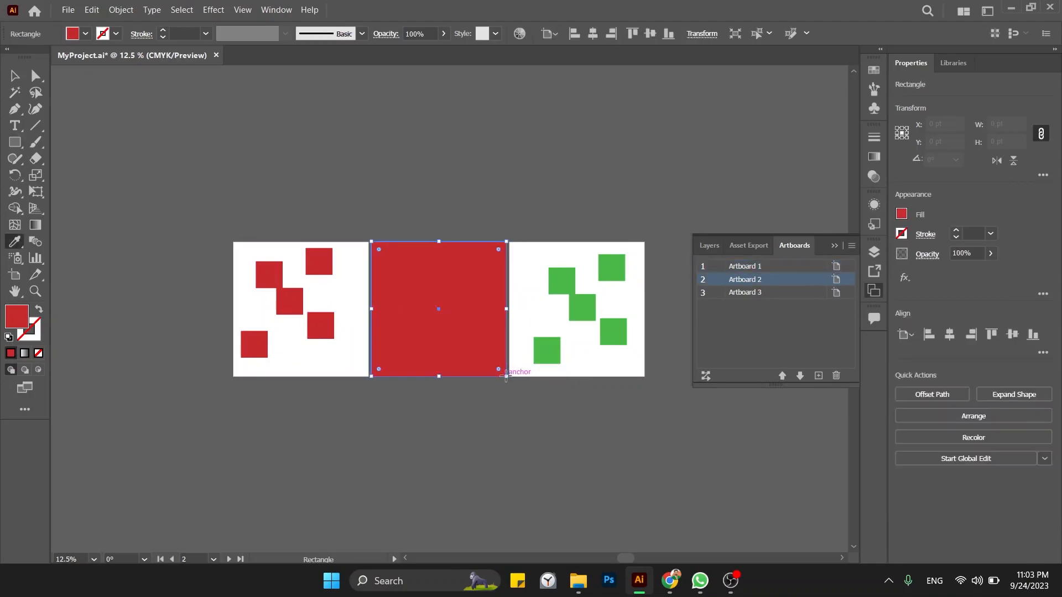
# Fill the rectangle with white sampled from Artboard 3 and send it behind the blue squares
pyautogui.press('i')
pyautogui.click(520, 304)
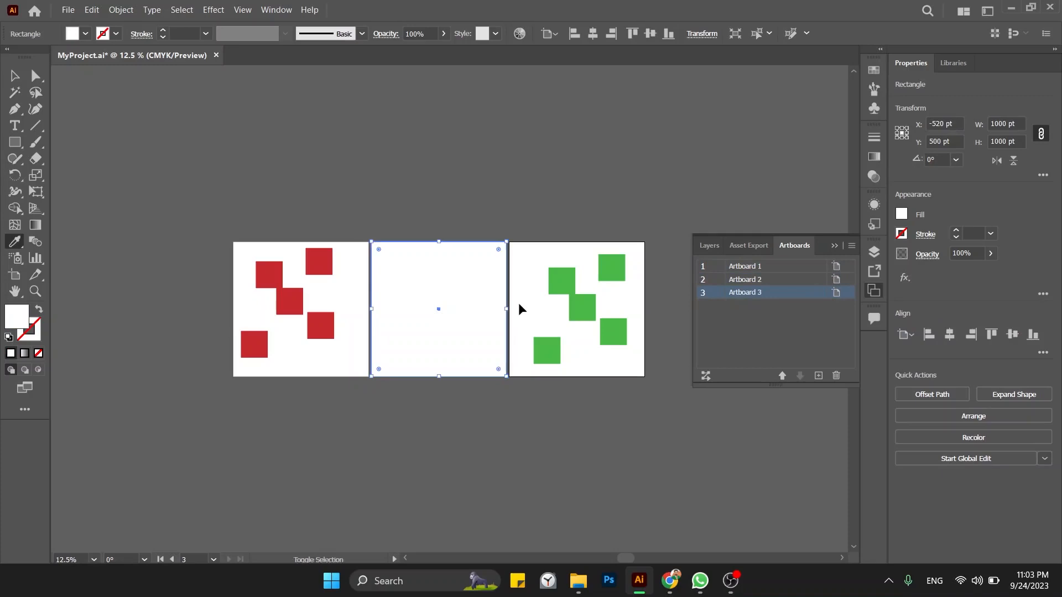
pyautogui.hotkey('ctrl', 'shift', '[')
pyautogui.press('v')
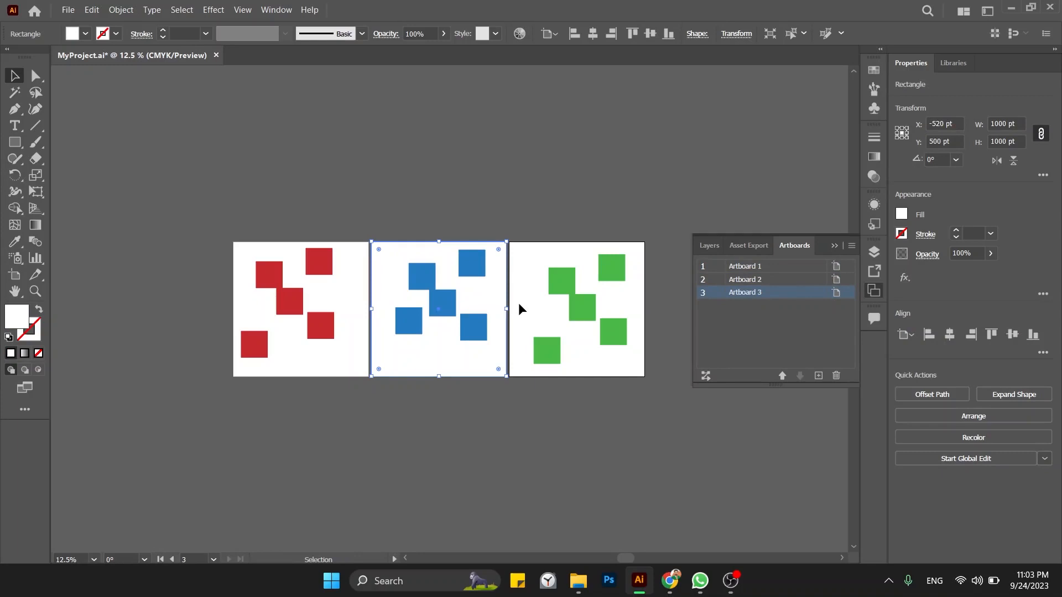
pyautogui.moveTo(494, 199); pyautogui.dragTo(389, 403)
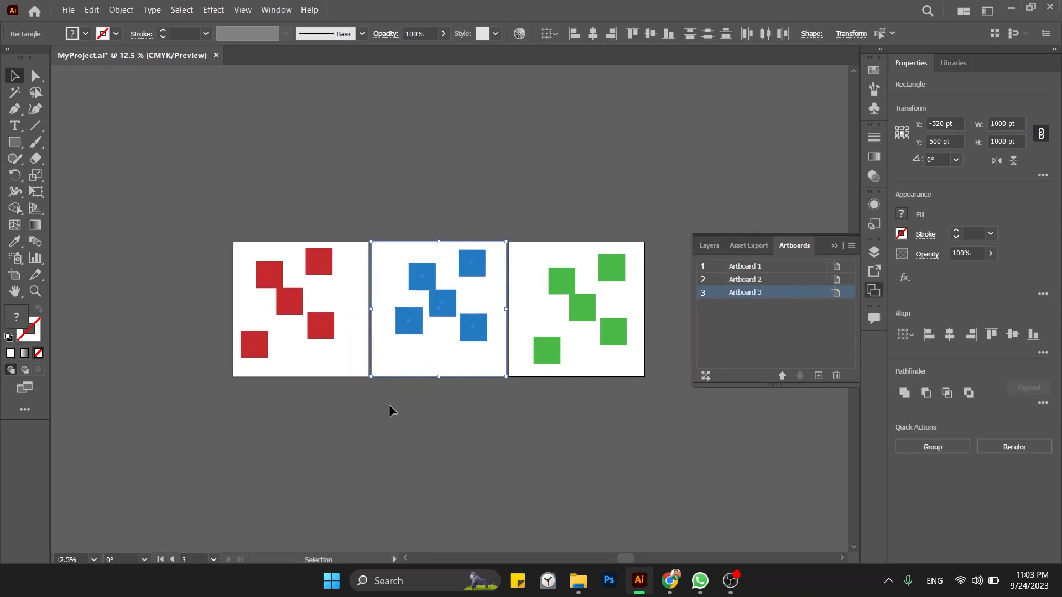
pyautogui.click(389, 406)
pyautogui.click(423, 350)
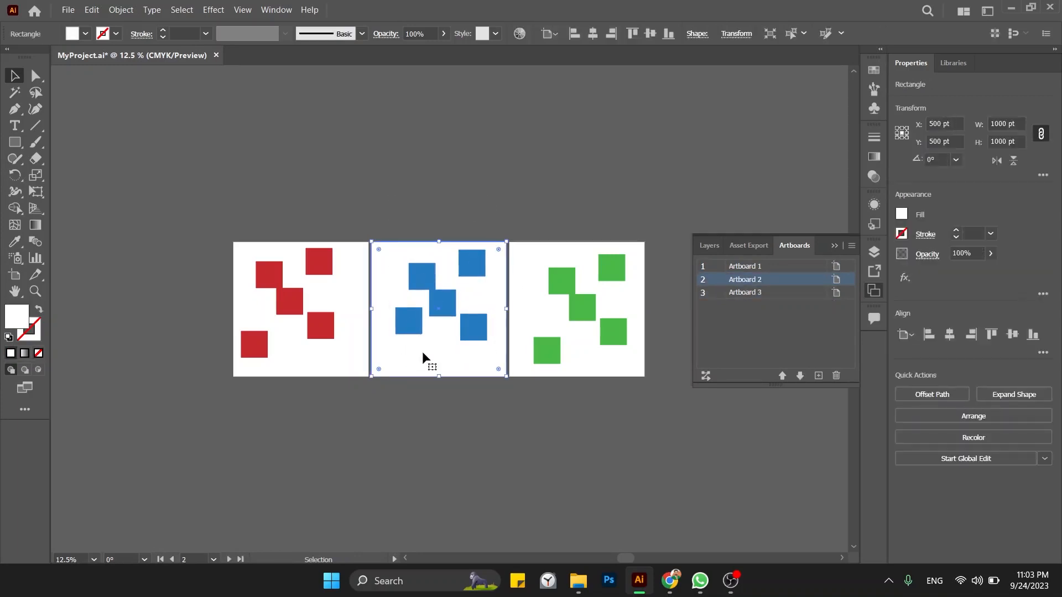
# Check MyProject-03.png in File Explorer's Documents folder, and save MyProject.ai back in Illustrator
pyautogui.hotkey('alt', 'Tab')
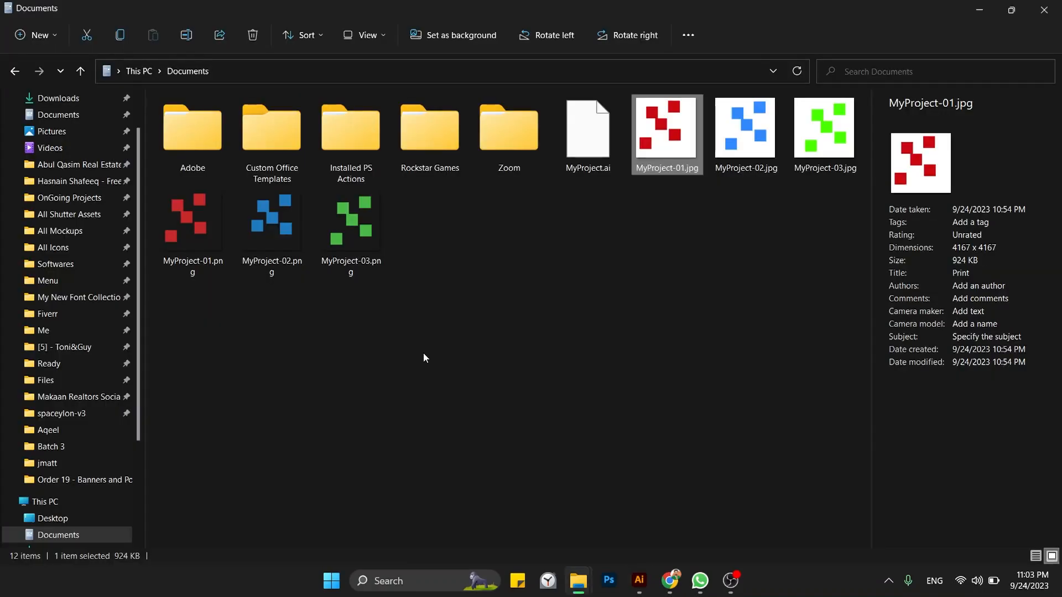
pyautogui.click(374, 220)
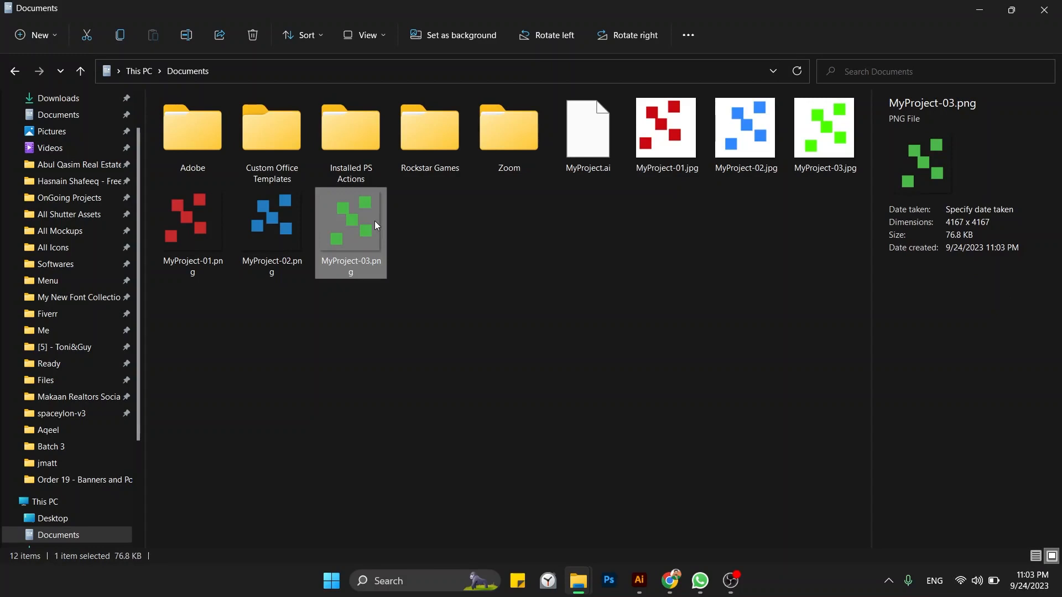
pyautogui.click(639, 581)
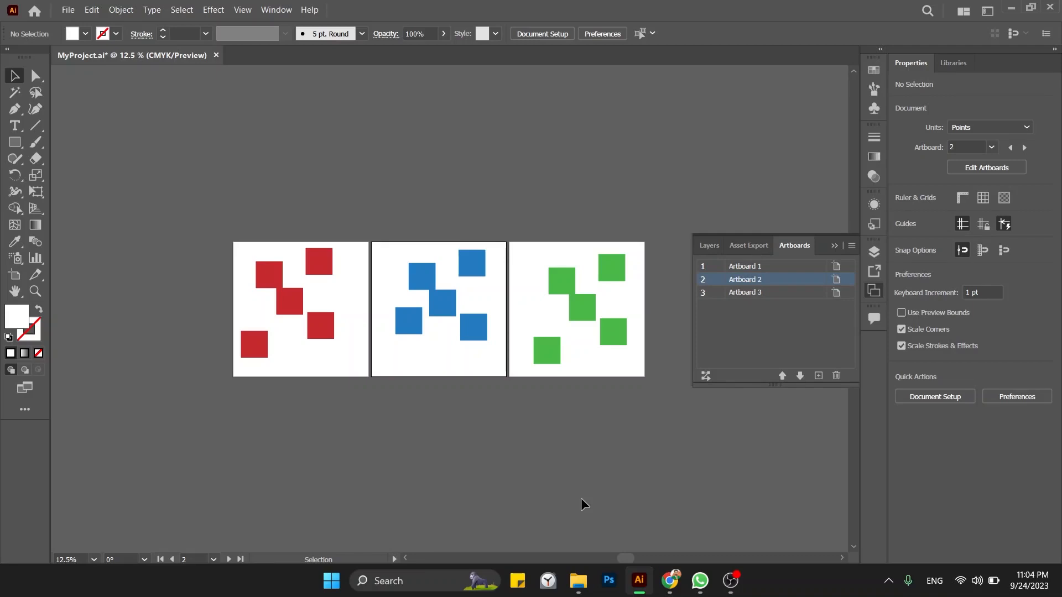
pyautogui.hotkey('ctrl', 's')
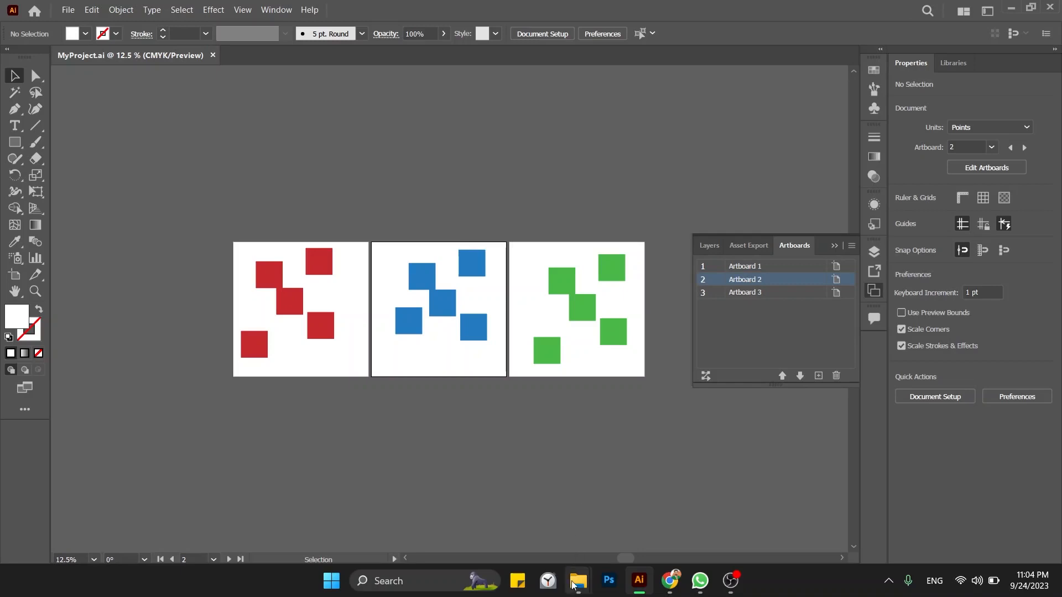
# Switch to File Explorer and go to the ES Profile folder inside OnGoing Projects > ES
pyautogui.moveTo(578, 581)
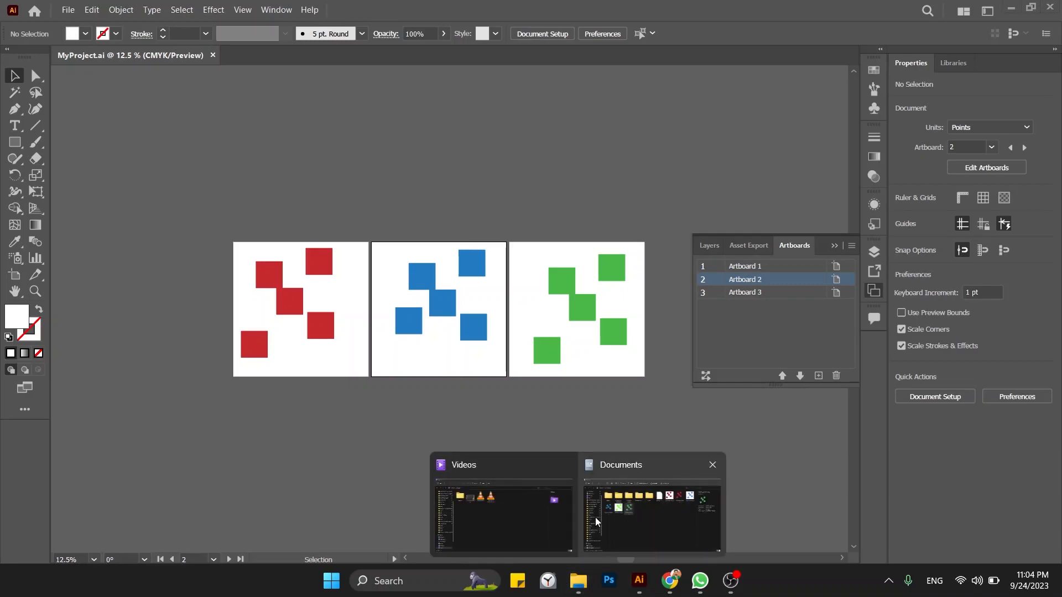
pyautogui.click(625, 523)
pyautogui.click(526, 414)
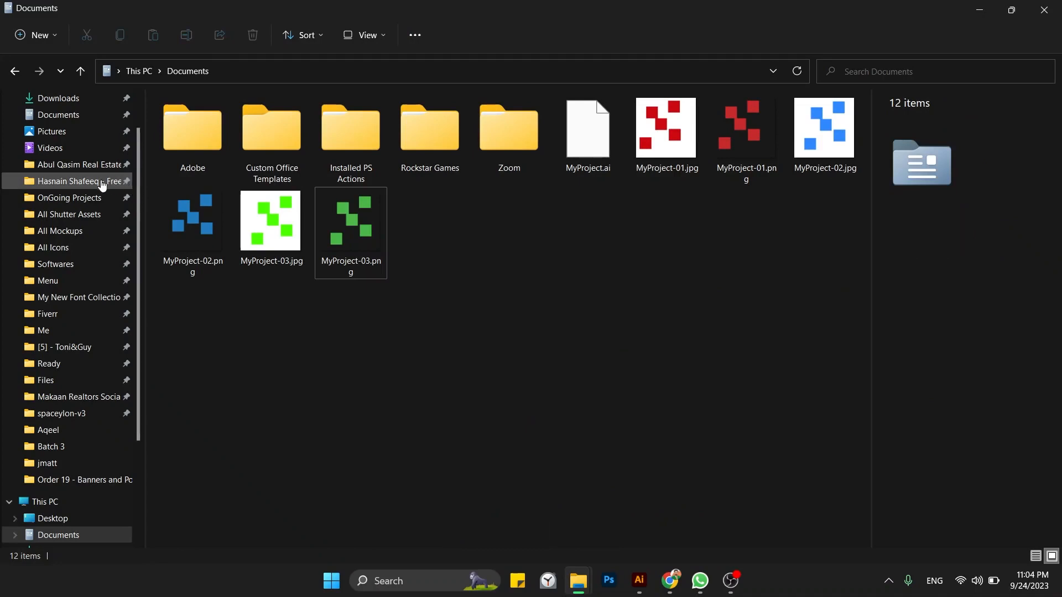
pyautogui.click(86, 198)
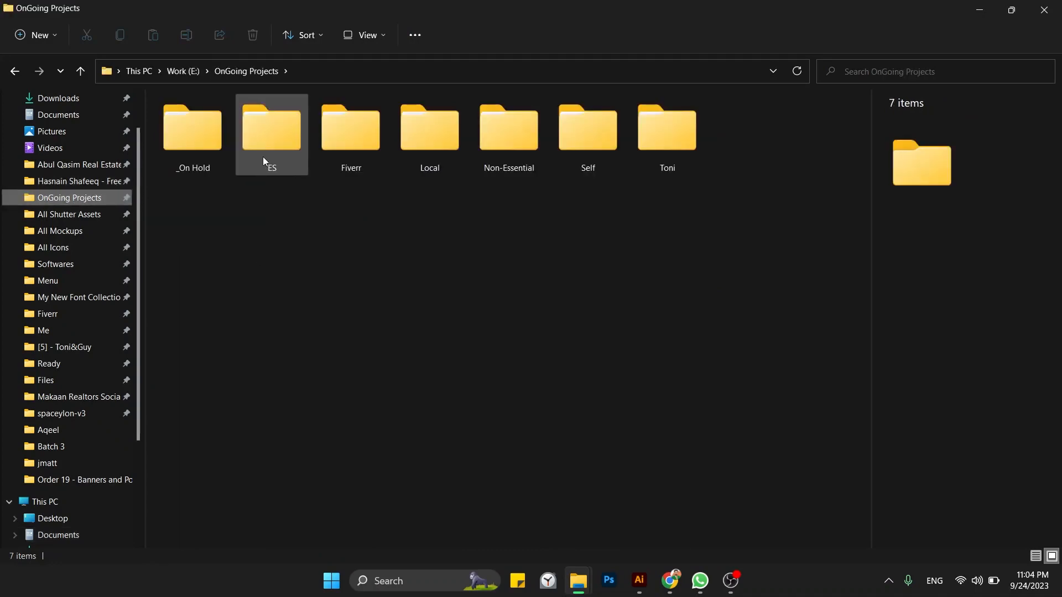
pyautogui.doubleClick(274, 141)
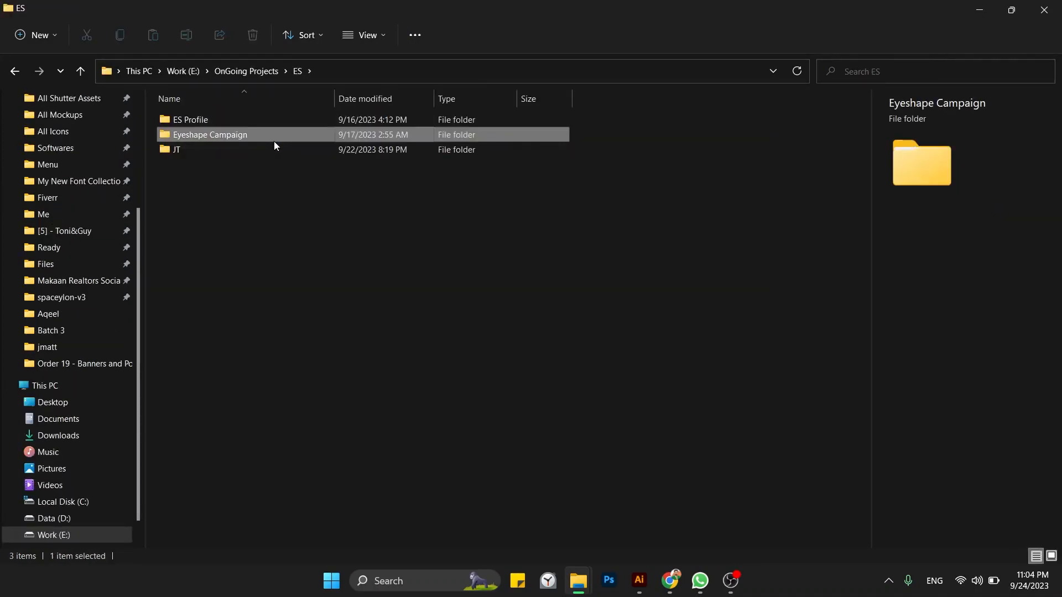
pyautogui.press('Up')
pyautogui.press('Return')
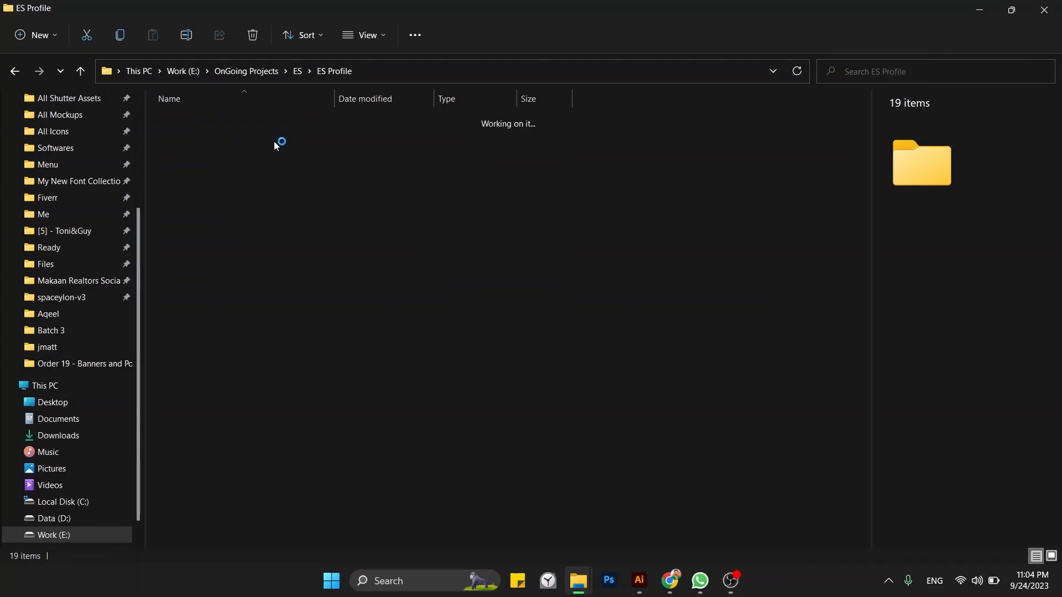
# Open 2.0.ai from the 2.0 subfolder in Illustrator and look through its list of artboards
pyautogui.click(273, 141)
pyautogui.press('Left')
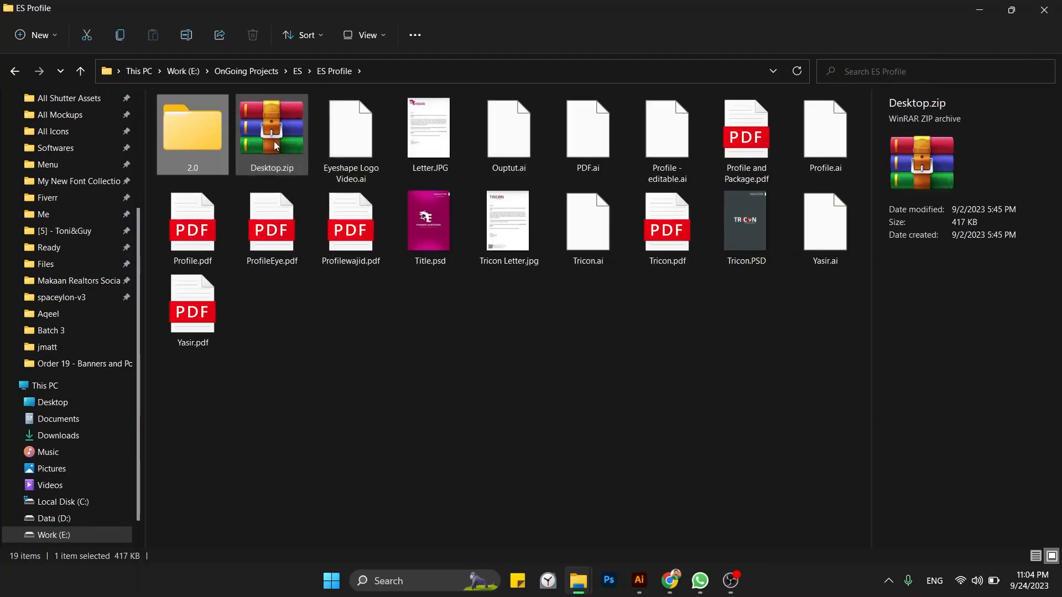
pyautogui.press('Return')
pyautogui.press('Down')
pyautogui.press('Down')
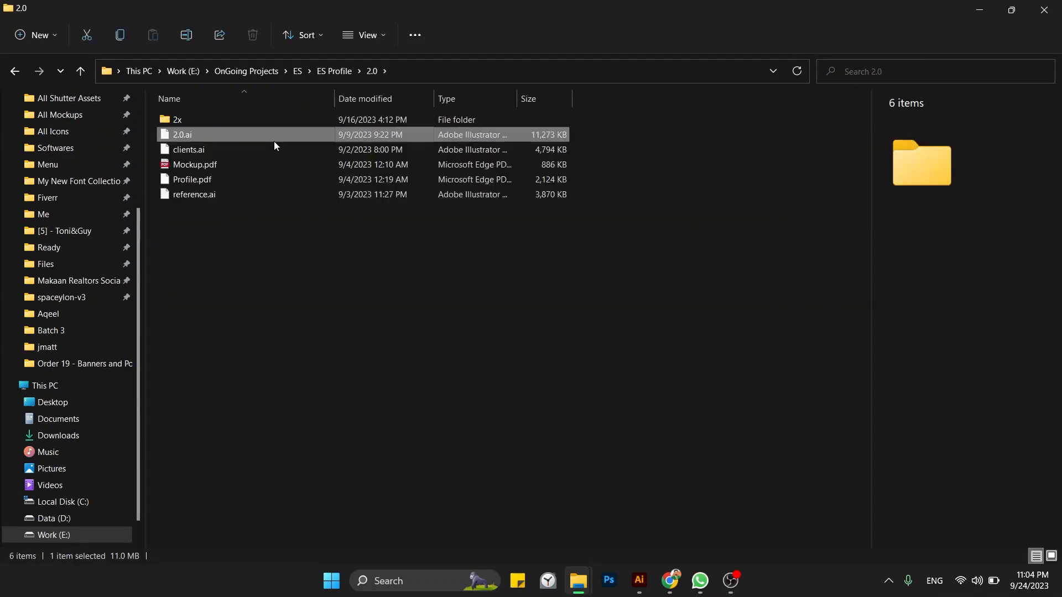
pyautogui.click(182, 124)
pyautogui.doubleClick(184, 136)
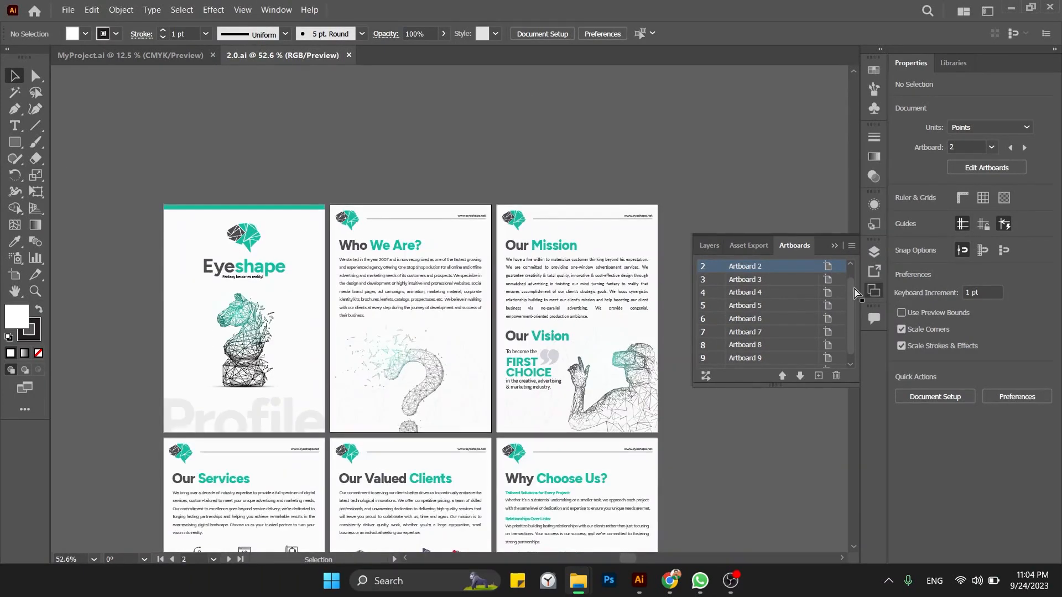
pyautogui.moveTo(850, 289); pyautogui.dragTo(847, 308)
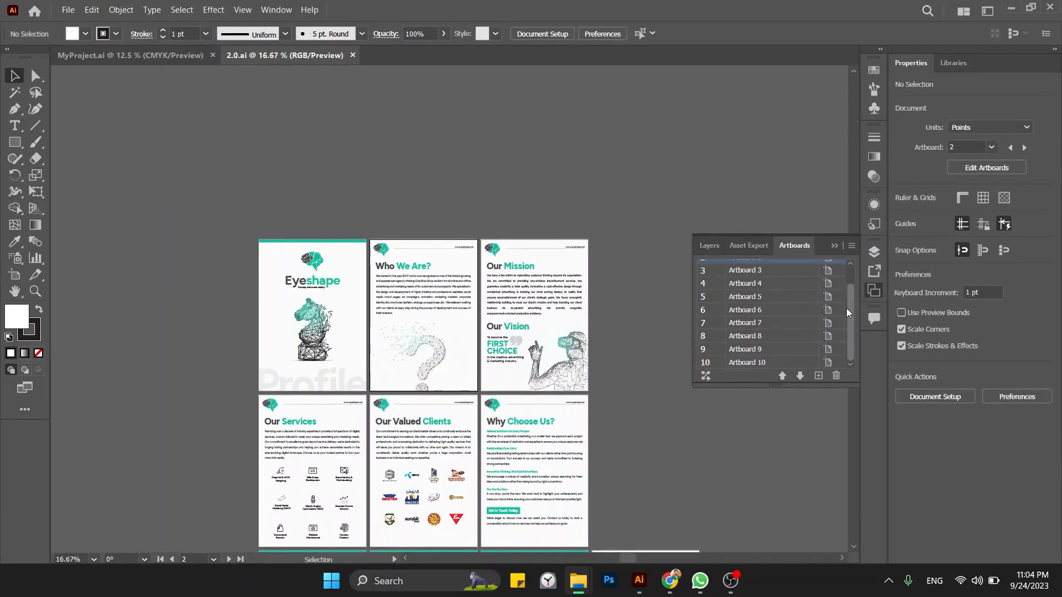
# Examine the page layout in 2.0.ai, selecting the artwork on the Eyeshape cover and the Who We Are? artboard
pyautogui.click(834, 245)
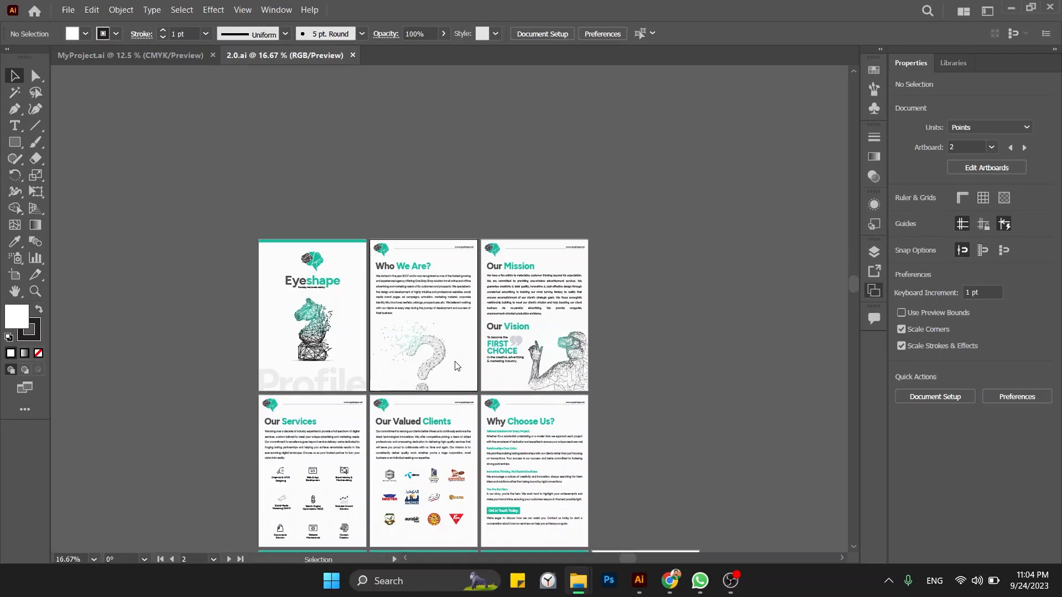
pyautogui.click(405, 355)
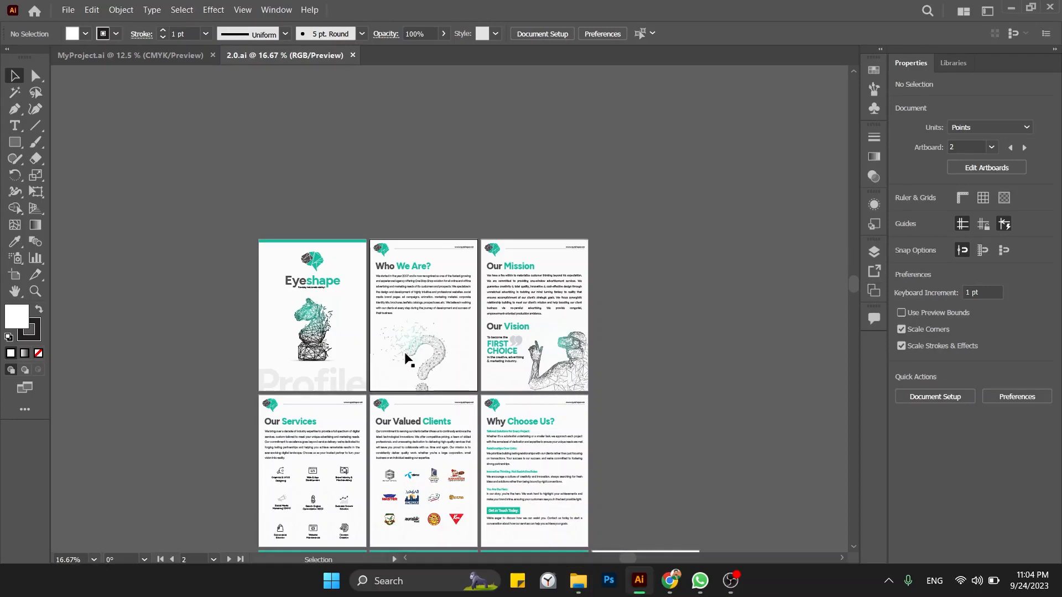
pyautogui.moveTo(406, 356); pyautogui.dragTo(358, 198)
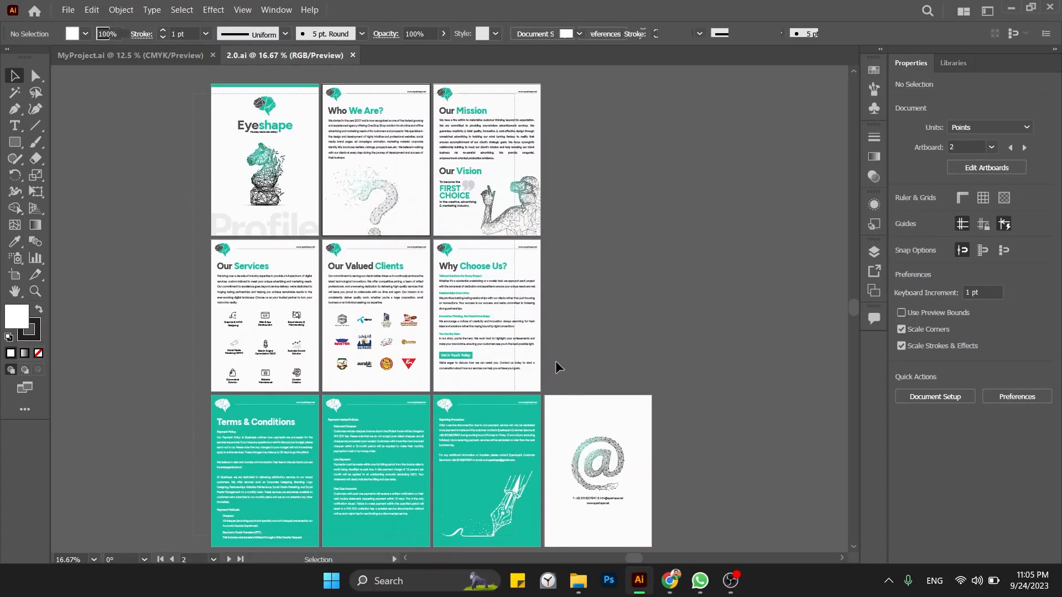
pyautogui.click(673, 532)
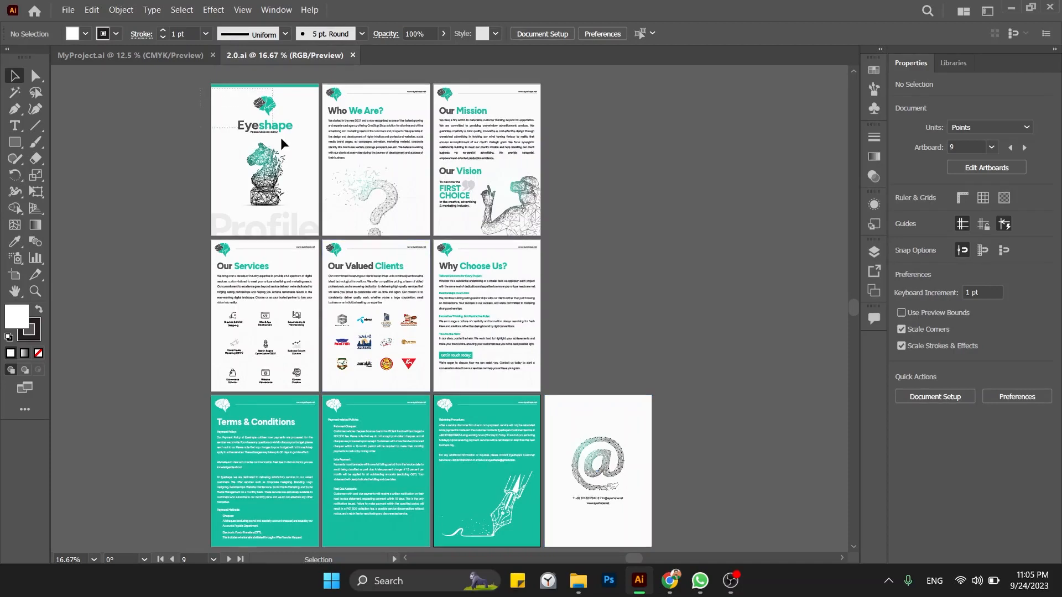
pyautogui.moveTo(200, 88); pyautogui.dragTo(312, 234)
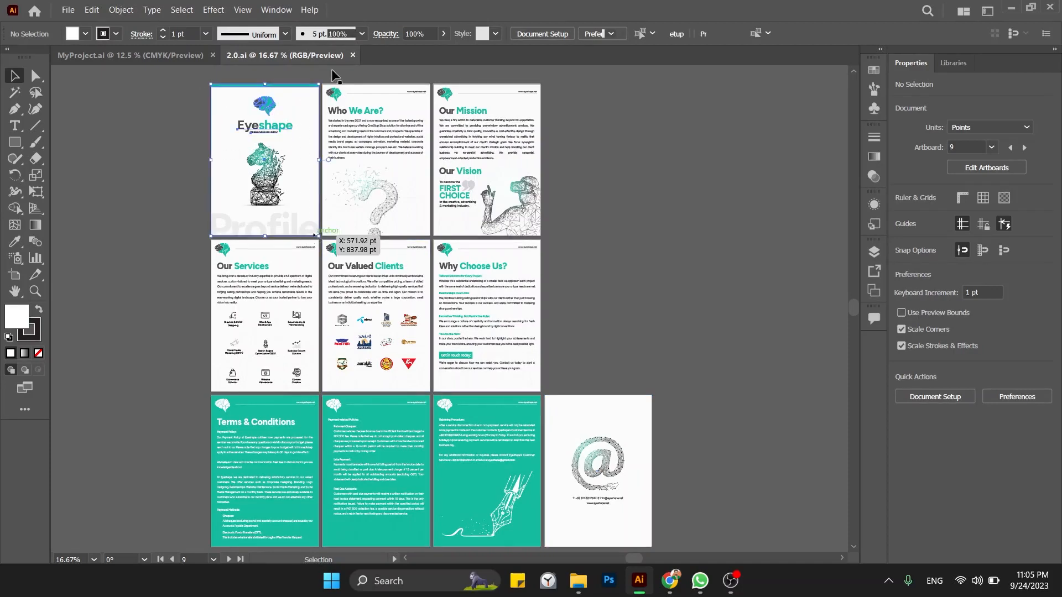
pyautogui.moveTo(331, 68); pyautogui.dragTo(443, 190)
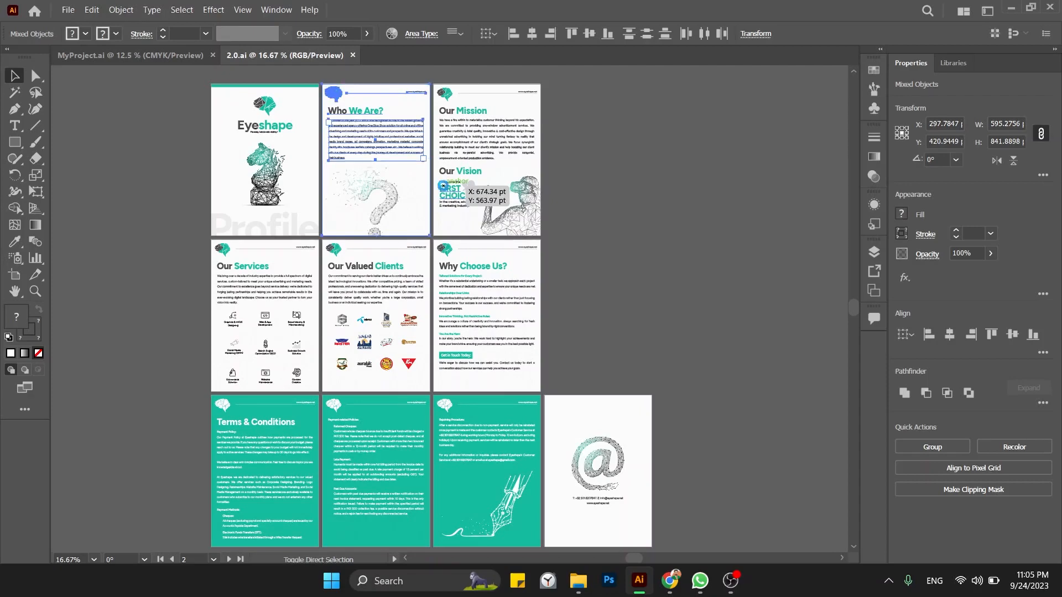
# Check the Adobe PDF artboard options for saving 2.0.ai under another format, and leave without saving
pyautogui.hotkey('ctrl', 'shift', 's')
pyautogui.click(171, 275)
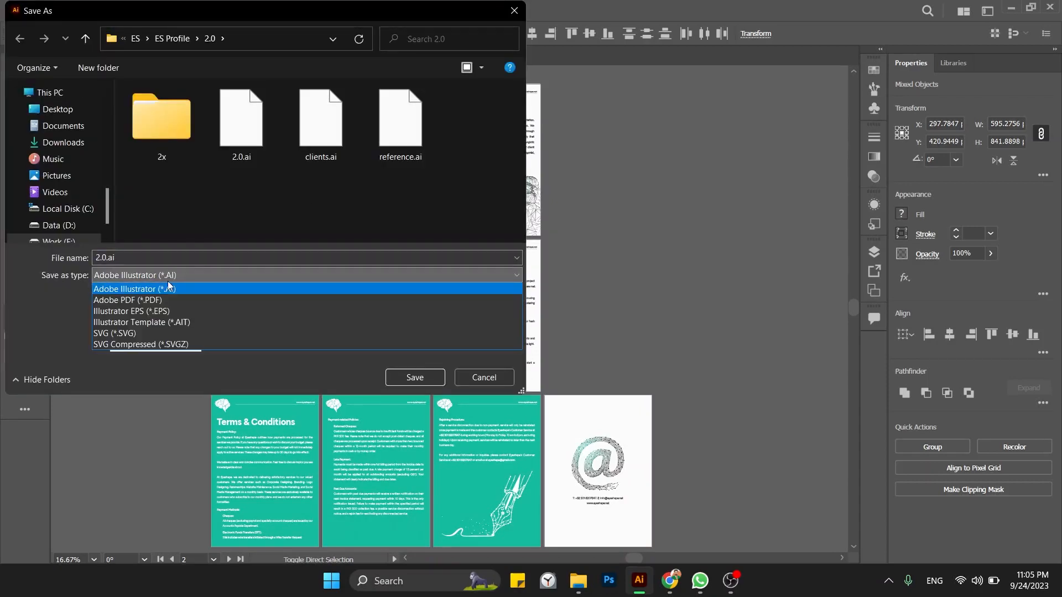
pyautogui.click(162, 298)
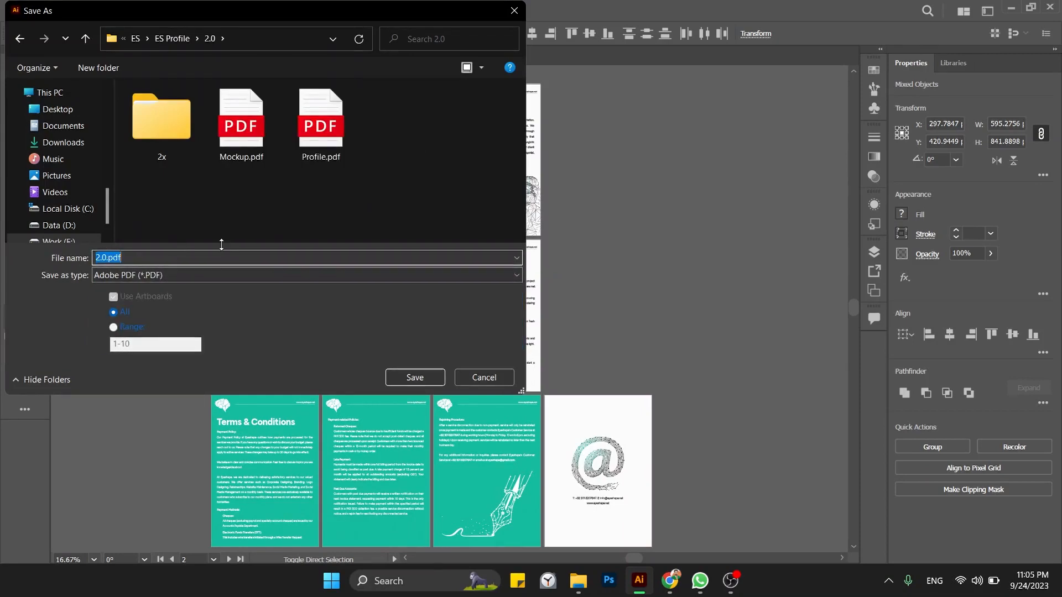
pyautogui.click(470, 383)
# Switch to File Explorer, open Profile.pdf from the 2.0 folder in Microsoft Edge, and look through its pages
pyautogui.hotkey('alt', 'Tab')
pyautogui.click(466, 232)
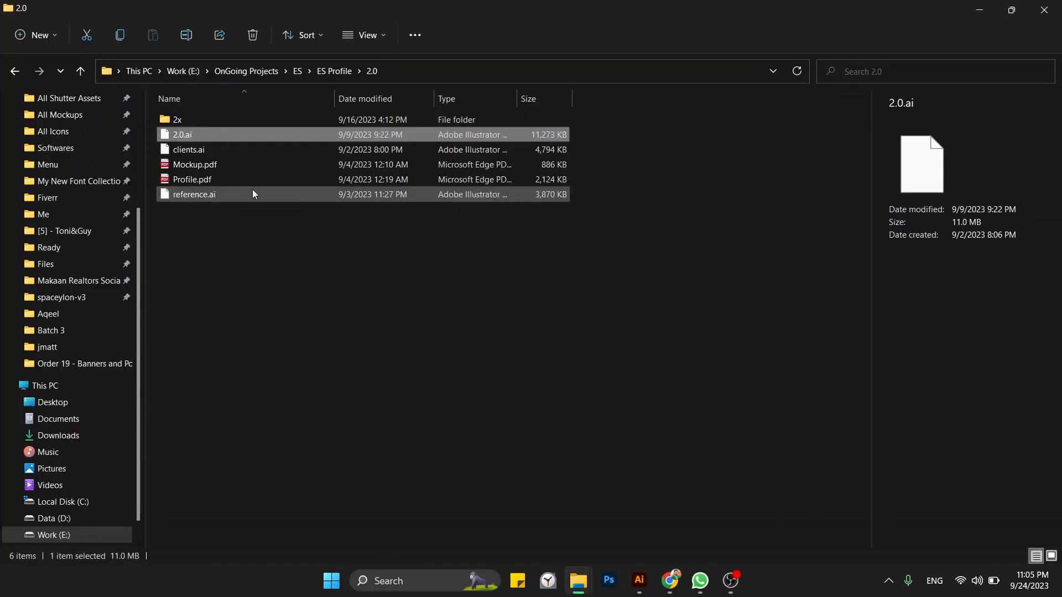
pyautogui.click(175, 180)
pyautogui.doubleClick(175, 180)
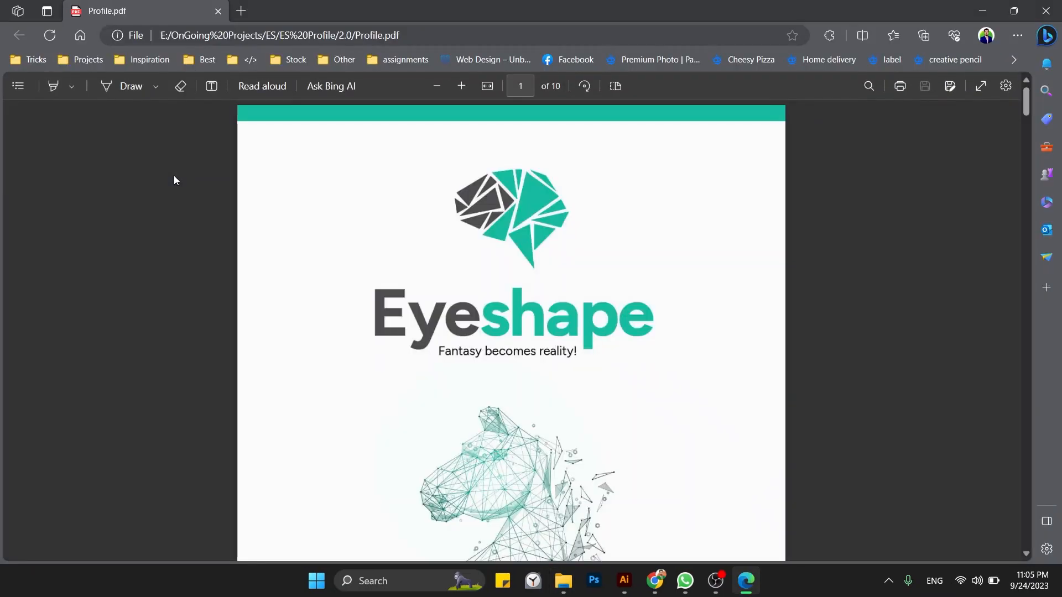
pyautogui.scroll(-15, 174, 177)
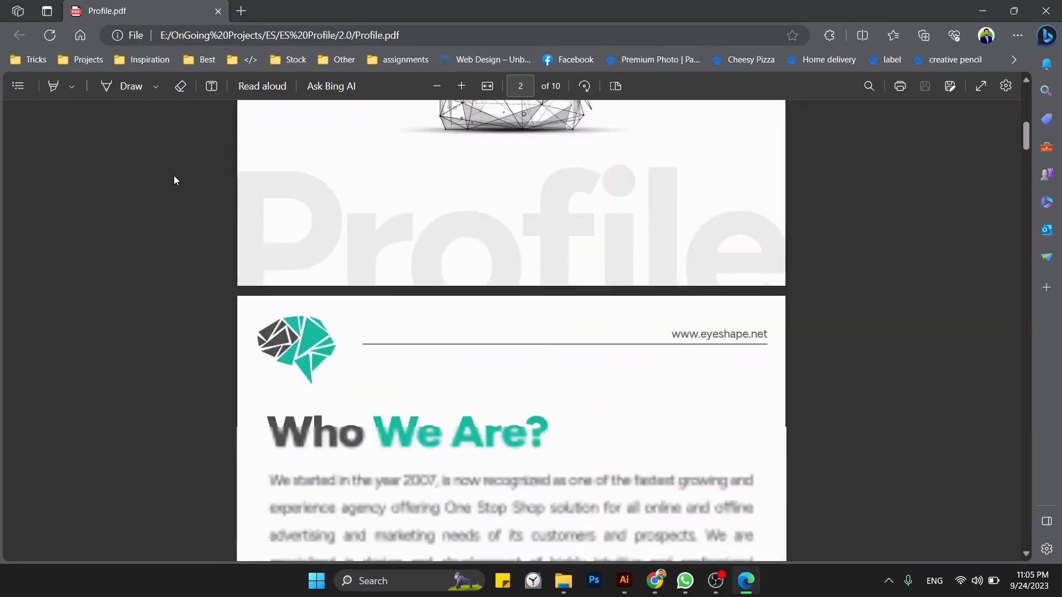